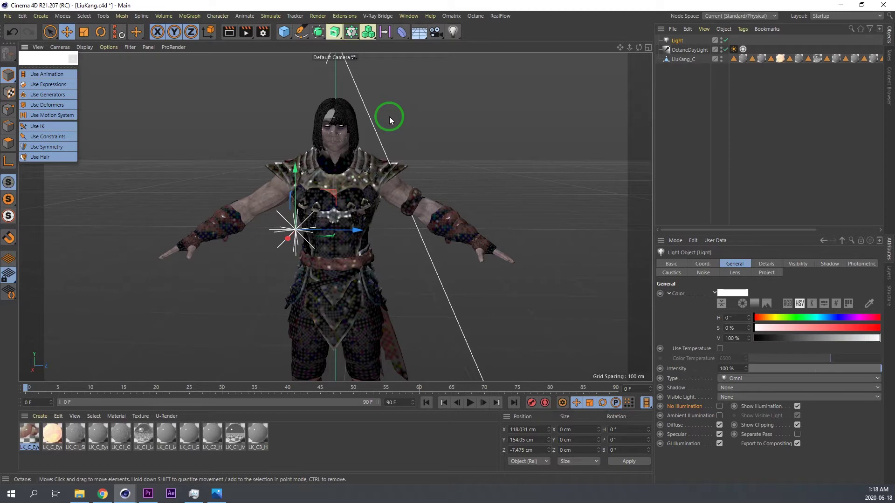
- Examine the character's face, eyes and armour in the viewport and in the live Octane render from several angles
{"action": "scroll", "coordinate": [367, 191], "scroll_direction": "down", "scroll_amount": 5}
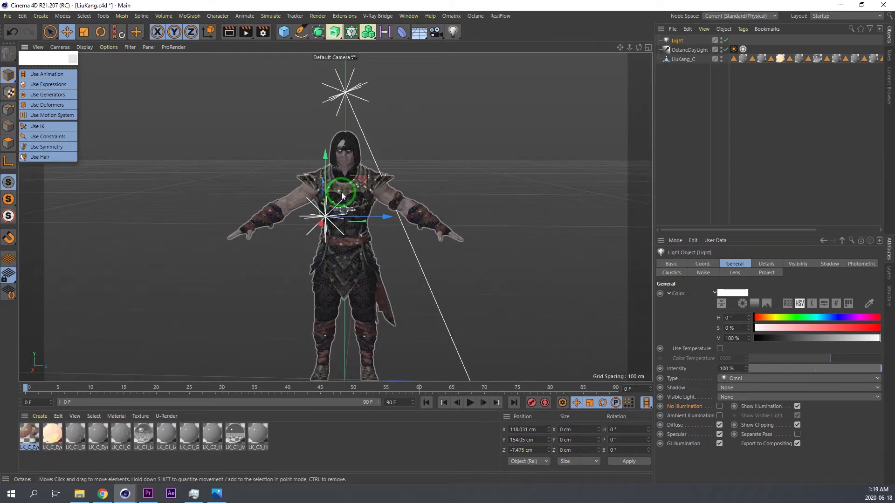
{"action": "right_click_drag", "start_coordinate": [342, 193], "coordinate": [371, 150], "text": "alt"}
{"action": "left_click_drag", "start_coordinate": [383, 202], "coordinate": [333, 204], "text": "alt"}
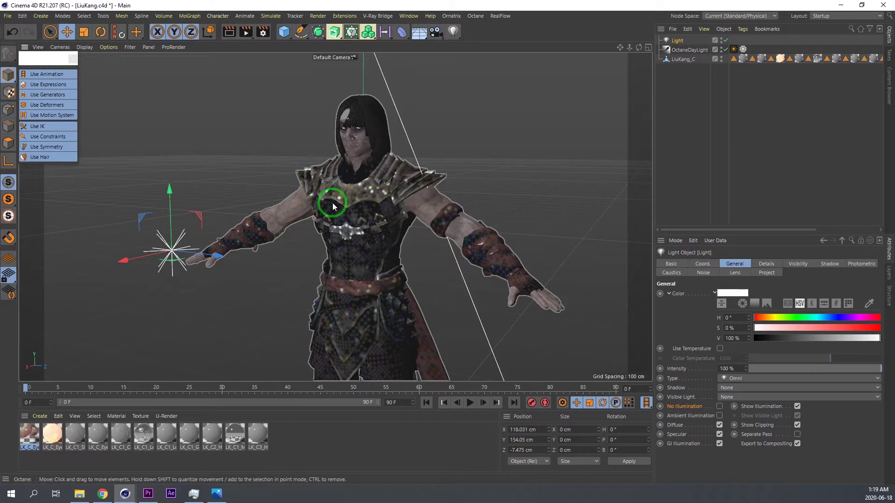
{"action": "left_click_drag", "start_coordinate": [361, 237], "coordinate": [354, 169], "text": "alt"}
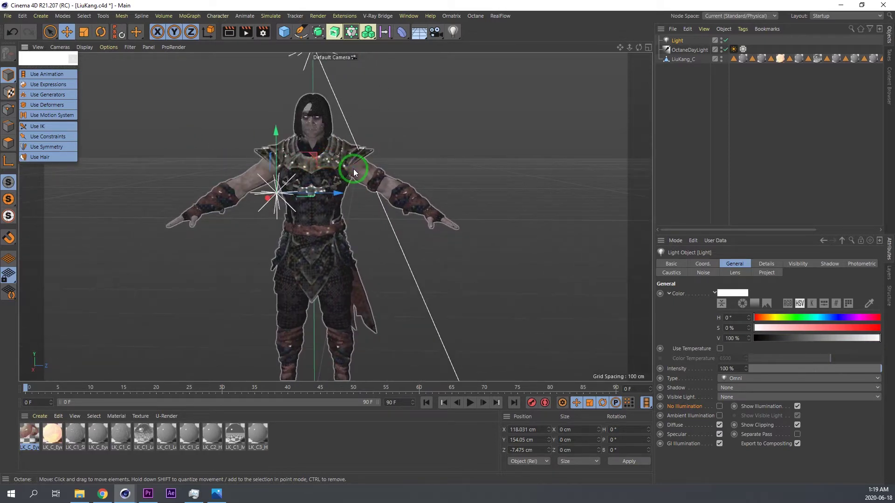
{"action": "left_click_drag", "start_coordinate": [894, 170], "coordinate": [355, 113]}
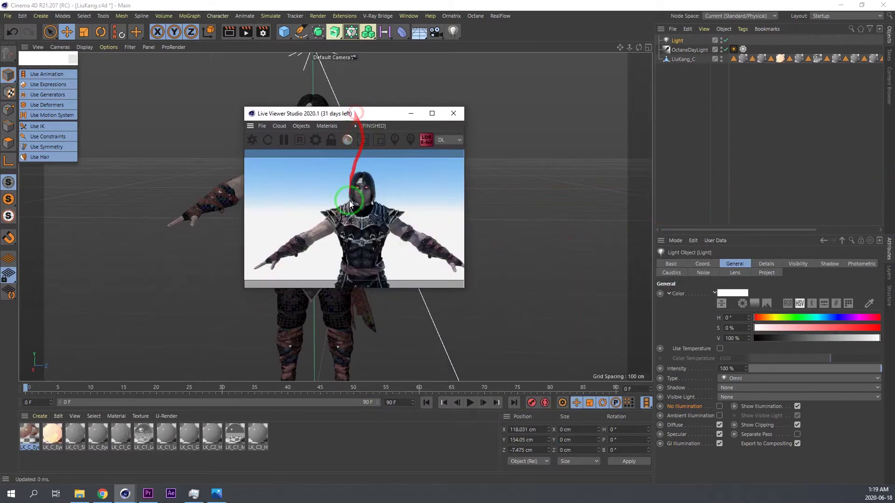
{"action": "right_click_drag", "start_coordinate": [351, 201], "coordinate": [410, 193], "text": "alt"}
{"action": "middle_click_drag", "start_coordinate": [321, 219], "coordinate": [340, 240], "text": "alt"}
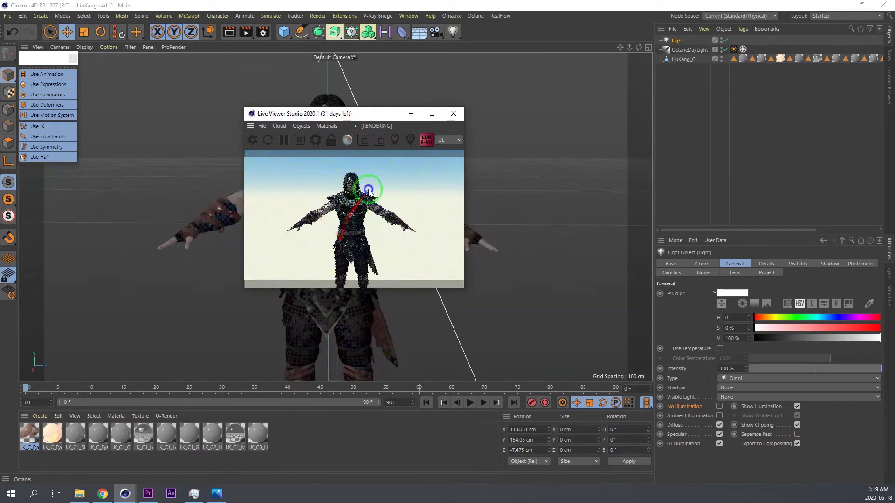
{"action": "right_click_drag", "start_coordinate": [368, 190], "coordinate": [450, 162], "text": "alt"}
{"action": "middle_click_drag", "start_coordinate": [366, 196], "coordinate": [393, 301], "text": "alt"}
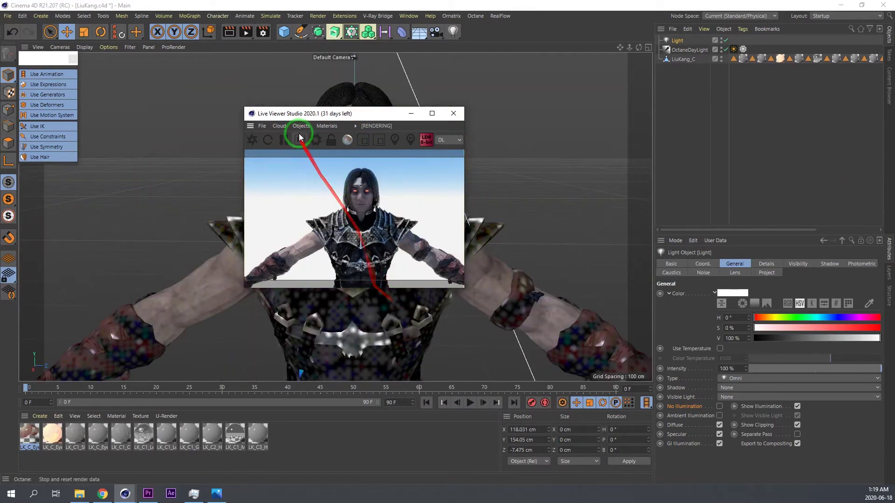
{"action": "left_click_drag", "start_coordinate": [353, 114], "coordinate": [541, 121]}
{"action": "right_click_drag", "start_coordinate": [357, 142], "coordinate": [412, 118], "text": "alt"}
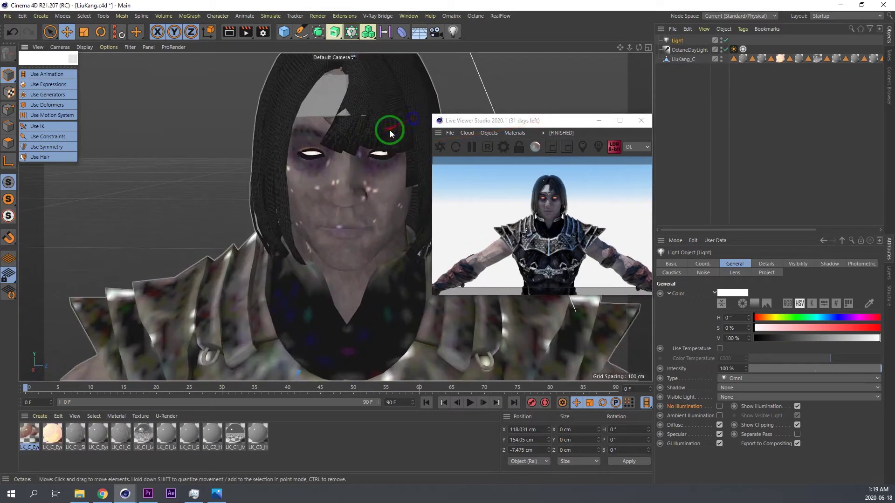
{"action": "left_click_drag", "start_coordinate": [390, 130], "coordinate": [354, 144], "text": "alt"}
{"action": "left_click", "coordinate": [543, 133]}
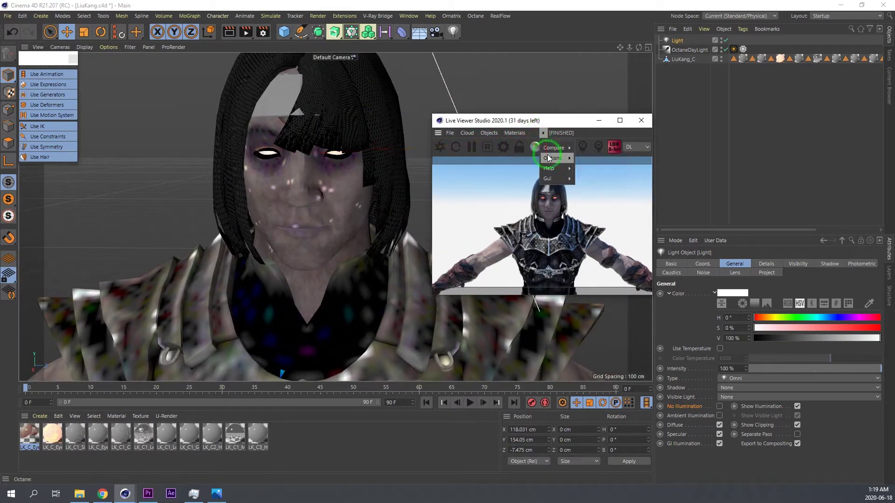
{"action": "mouse_move", "coordinate": [548, 158]}
{"action": "left_click", "coordinate": [592, 158]}
{"action": "right_click_drag", "start_coordinate": [310, 139], "coordinate": [294, 159], "text": "alt"}
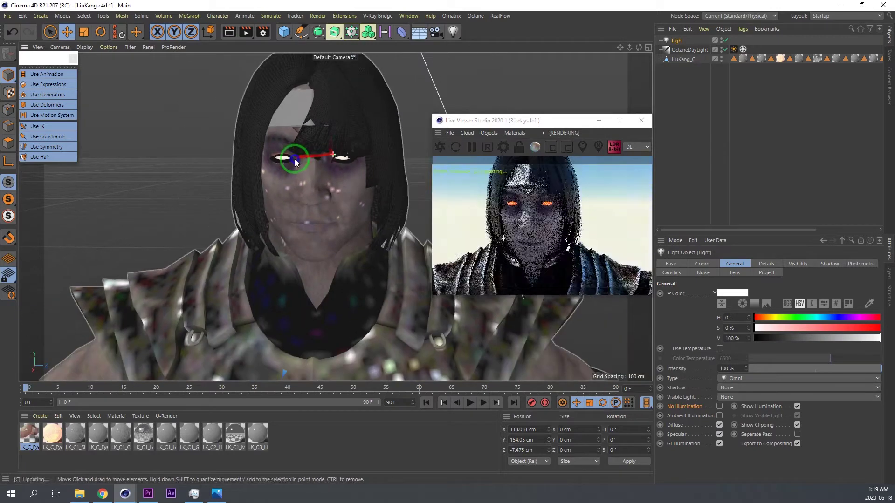
{"action": "left_click_drag", "start_coordinate": [295, 159], "coordinate": [337, 163], "text": "alt"}
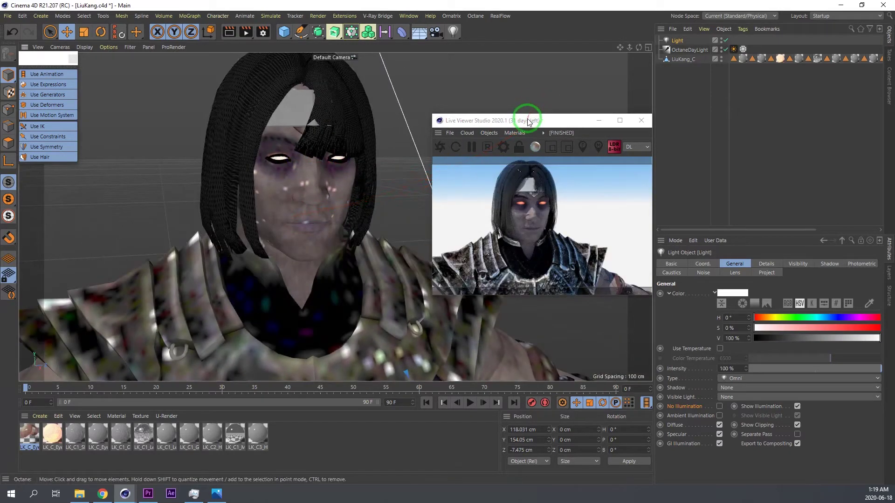
{"action": "left_click_drag", "start_coordinate": [527, 120], "coordinate": [894, 147]}
- Move the omni light away from the character along its X axis to about 300 cm
{"action": "right_click_drag", "start_coordinate": [329, 282], "coordinate": [225, 289], "text": "alt"}
{"action": "middle_click_drag", "start_coordinate": [315, 288], "coordinate": [284, 144], "text": "alt"}
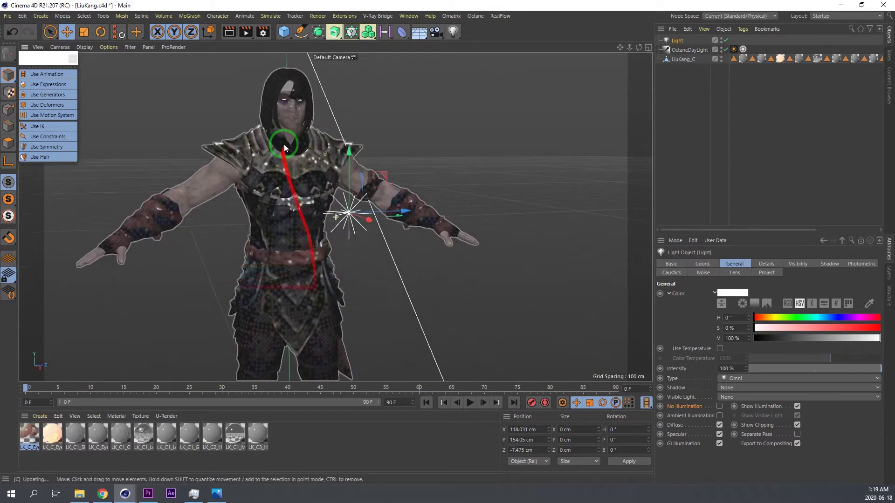
{"action": "right_click_drag", "start_coordinate": [284, 144], "coordinate": [278, 186], "text": "alt"}
{"action": "left_click_drag", "start_coordinate": [278, 186], "coordinate": [448, 242], "text": "alt"}
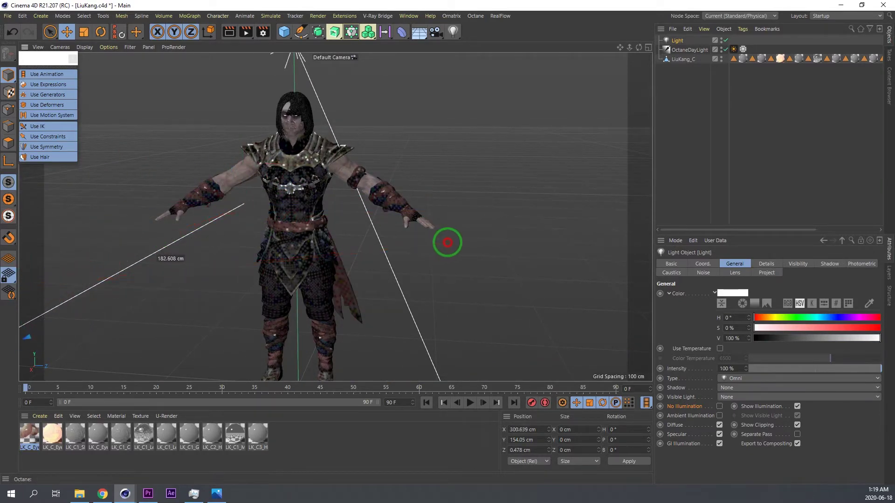
- Add a Character object to the scene for rigging the model
{"action": "left_click", "coordinate": [217, 16]}
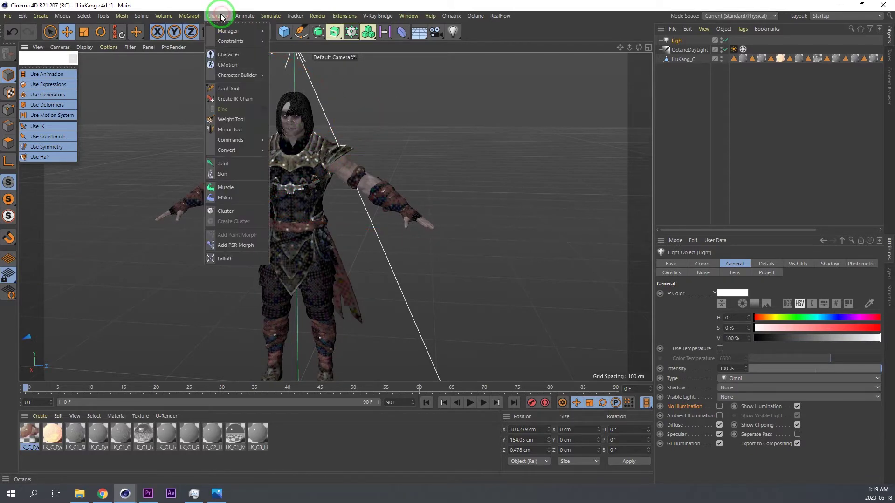
{"action": "left_click", "coordinate": [225, 54]}
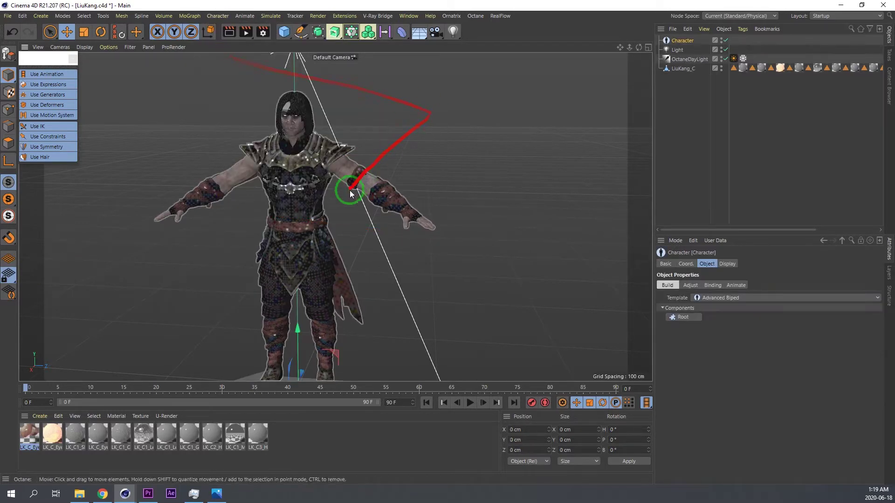
{"action": "left_click_drag", "start_coordinate": [351, 193], "coordinate": [335, 313], "text": "alt"}
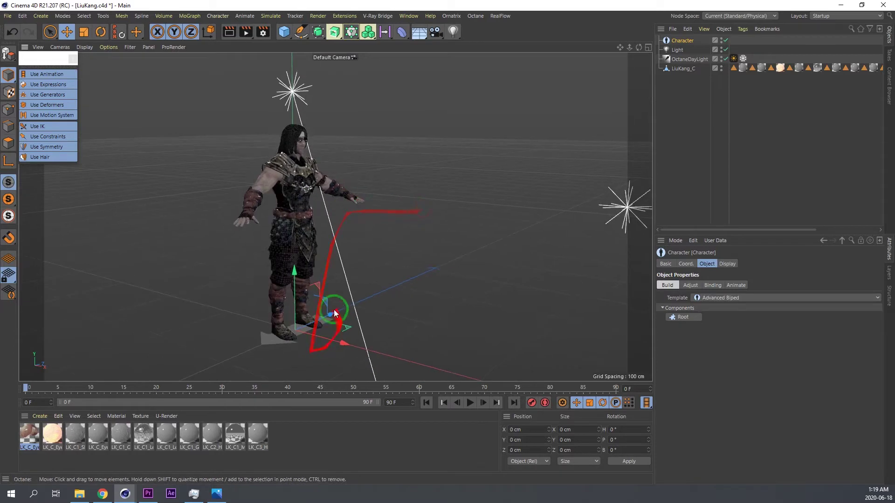
- Rotate the LiuKang_C mesh to a heading of -90° so it faces the same way as the Character object, and deselect it
{"action": "left_click", "coordinate": [684, 69]}
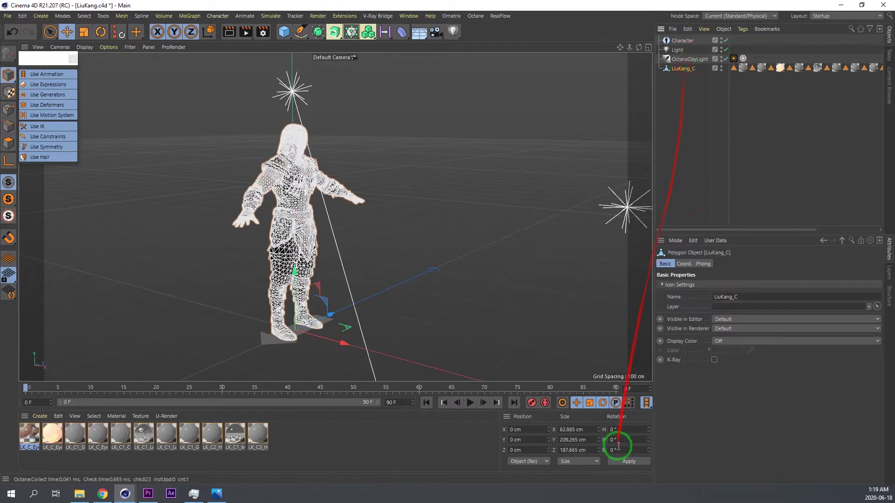
{"action": "left_click", "coordinate": [629, 429]}
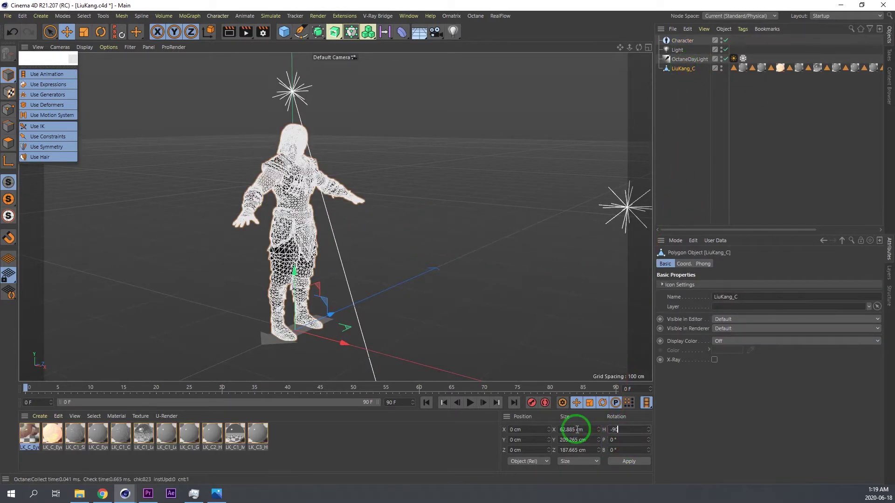
{"action": "key", "text": "Return"}
{"action": "left_click_drag", "start_coordinate": [264, 149], "coordinate": [342, 153], "text": "alt"}
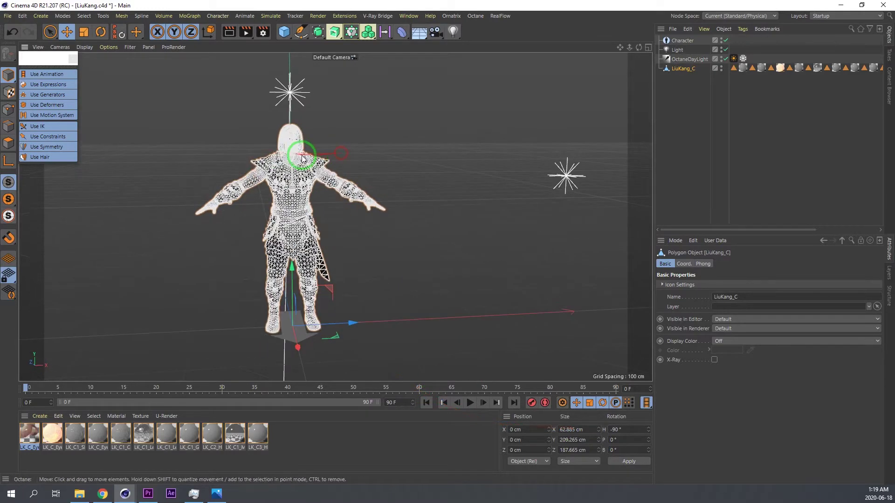
{"action": "mouse_move", "coordinate": [302, 156]}
{"action": "right_mouse_down", "text": "alt"}
{"action": "mouse_move", "coordinate": [361, 131]}
{"action": "mouse_move", "coordinate": [371, 140]}
{"action": "right_mouse_up", "text": "alt"}
{"action": "left_click", "coordinate": [462, 174]}
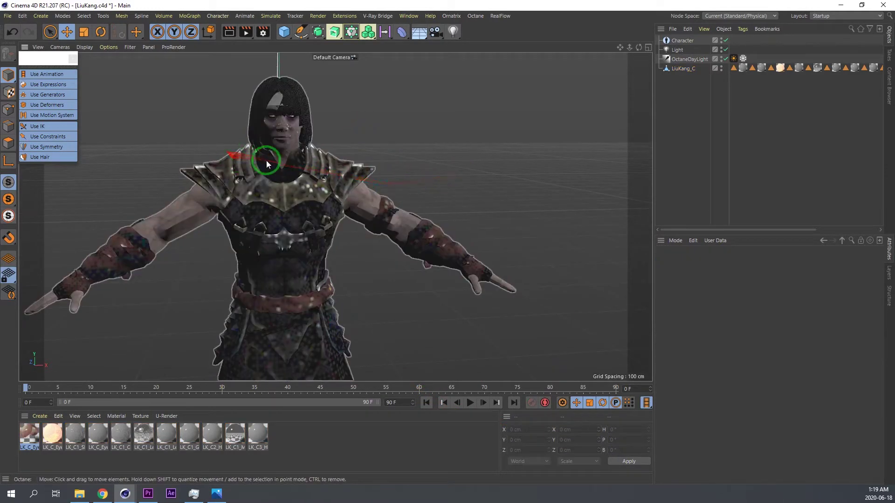
- Keep the Character object's Advanced Biped template and add the Root and Spine (IK/FK Blend) components
{"action": "middle_click_drag", "start_coordinate": [267, 160], "coordinate": [275, 168], "text": "alt"}
{"action": "mouse_move", "coordinate": [308, 141]}
{"action": "right_mouse_down", "text": "alt"}
{"action": "mouse_move", "coordinate": [293, 158]}
{"action": "mouse_move", "coordinate": [310, 130]}
{"action": "right_mouse_up", "text": "alt"}
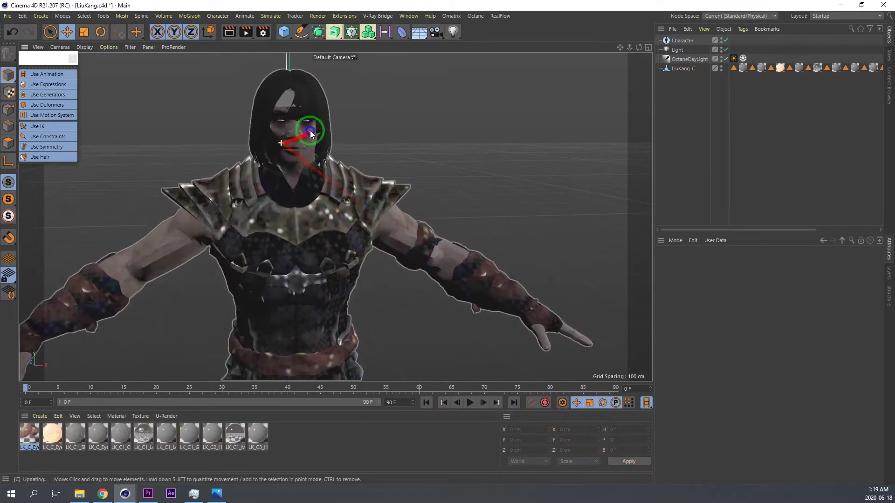
{"action": "scroll", "coordinate": [315, 147], "scroll_direction": "up", "scroll_amount": 2}
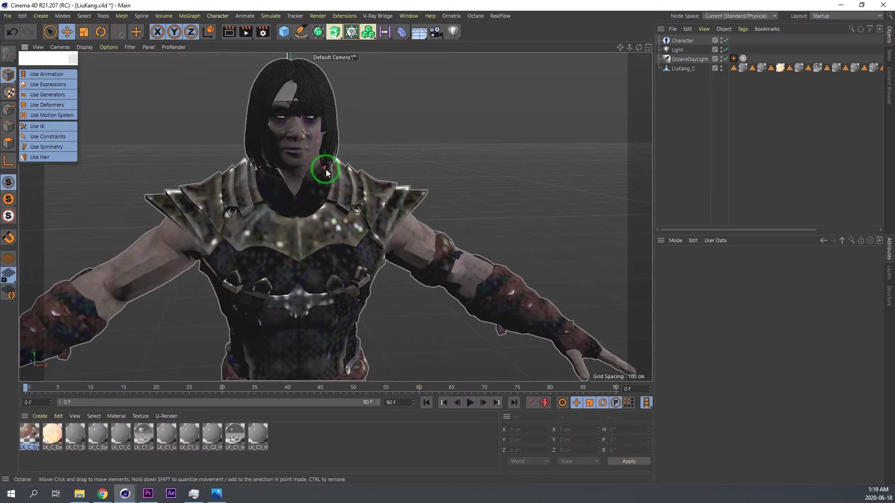
{"action": "scroll", "coordinate": [326, 169], "scroll_direction": "down", "scroll_amount": 3}
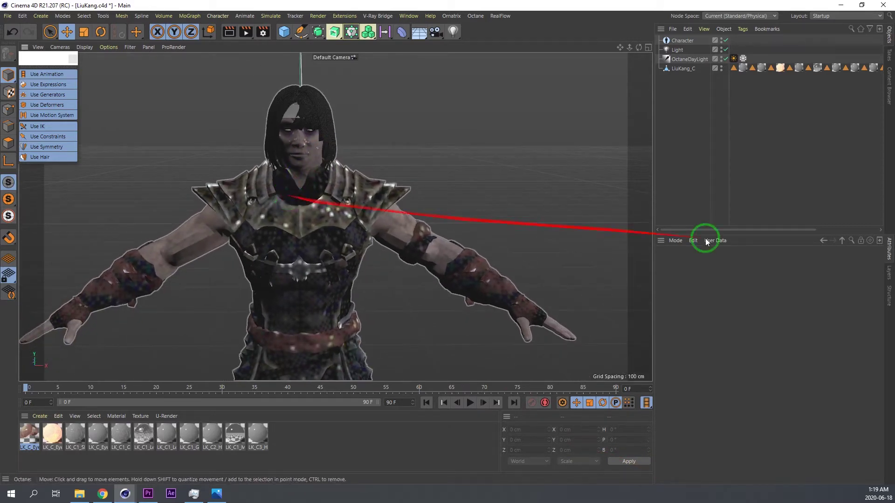
{"action": "scroll", "coordinate": [563, 163], "scroll_direction": "down", "scroll_amount": 2}
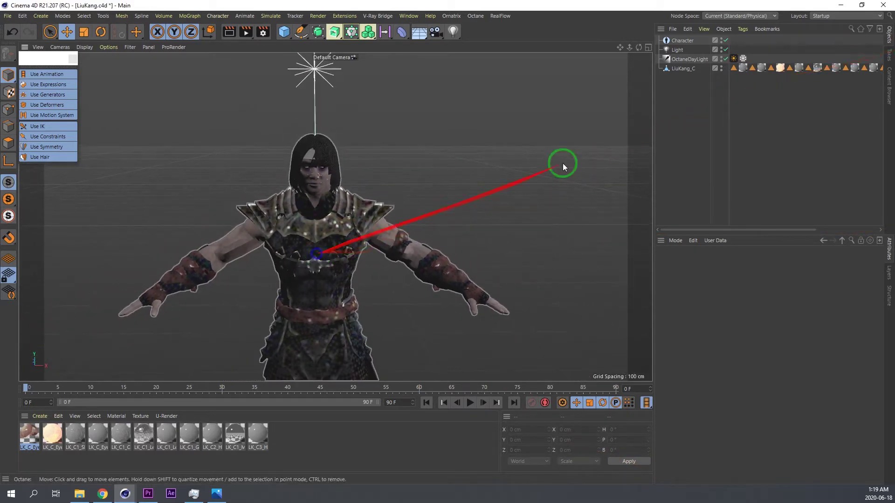
{"action": "left_click", "coordinate": [682, 41]}
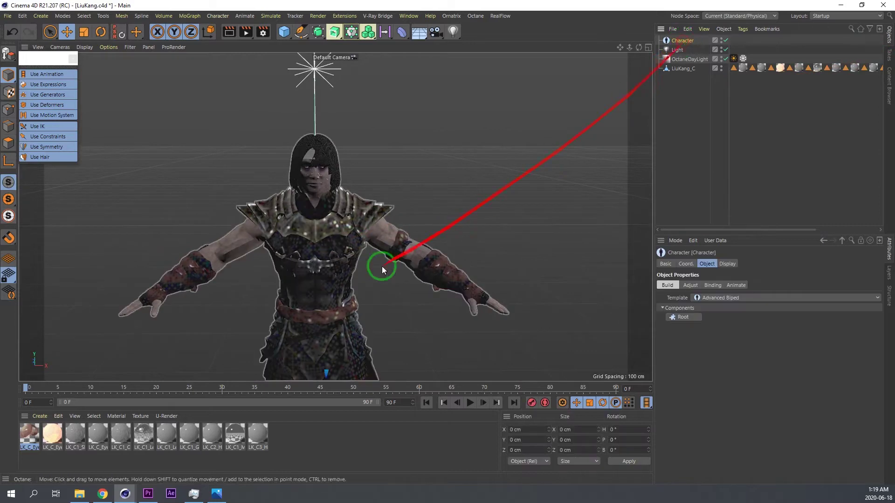
{"action": "middle_click_drag", "start_coordinate": [317, 287], "coordinate": [336, 149], "text": "alt"}
{"action": "scroll", "coordinate": [341, 159], "scroll_direction": "down", "scroll_amount": 2}
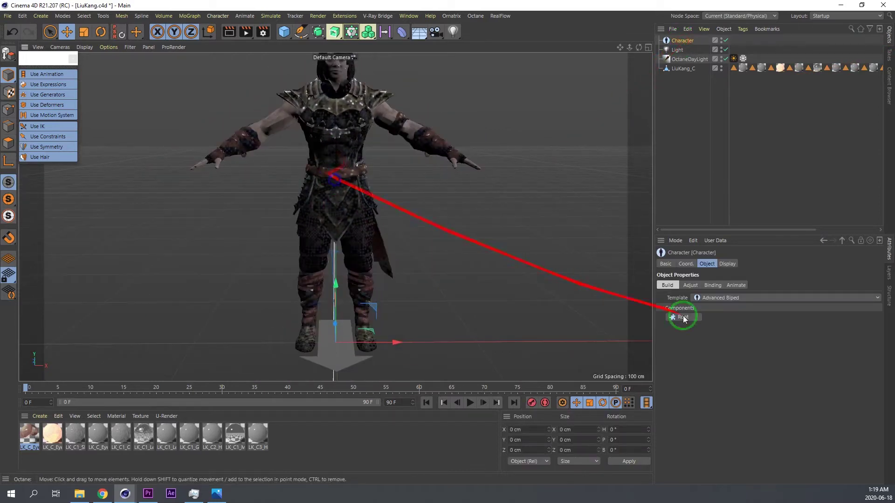
{"action": "left_click", "coordinate": [717, 301]}
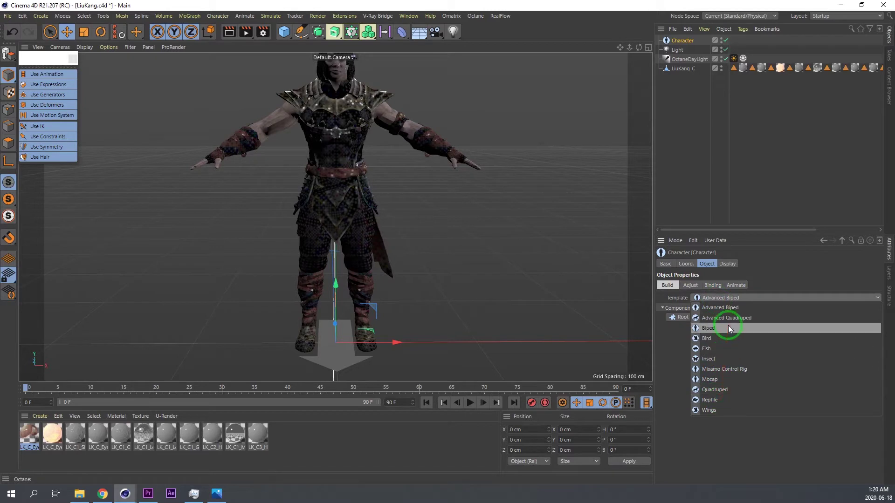
{"action": "left_click", "coordinate": [683, 333]}
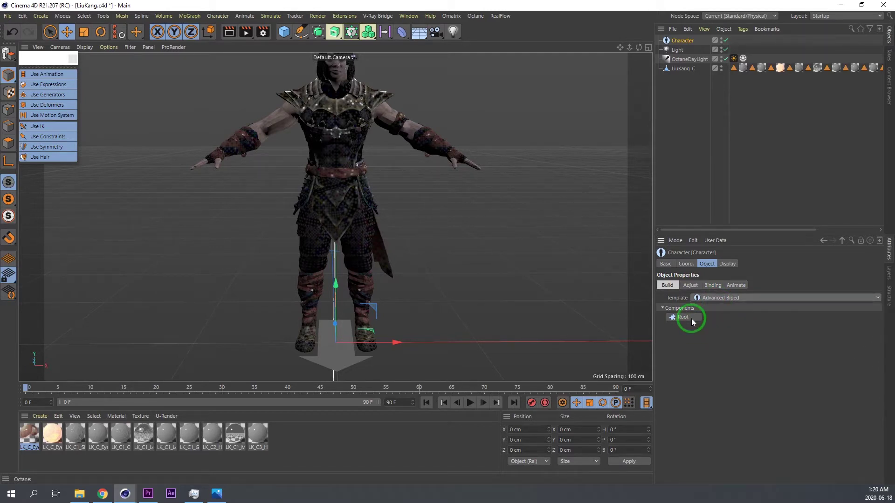
{"action": "left_click", "coordinate": [692, 318]}
{"action": "left_click", "coordinate": [703, 318]}
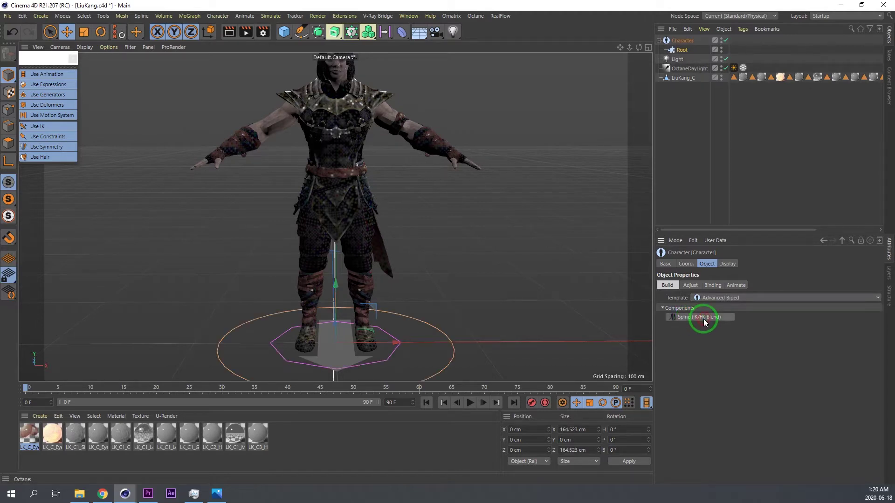
- Add left and right arms to the spine, each with a Hand and an IK/Morph (Thumb) component
{"action": "middle_click_drag", "start_coordinate": [343, 153], "coordinate": [345, 191], "text": "alt"}
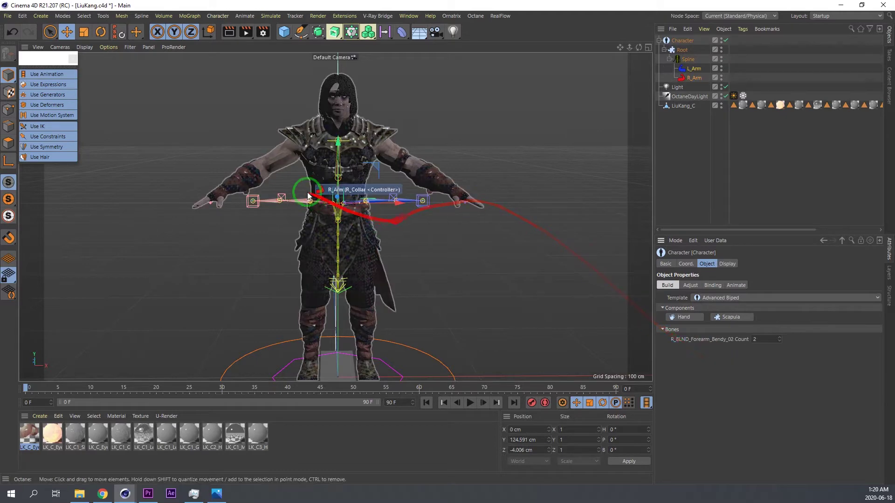
{"action": "scroll", "coordinate": [278, 169], "scroll_direction": "up", "scroll_amount": 5}
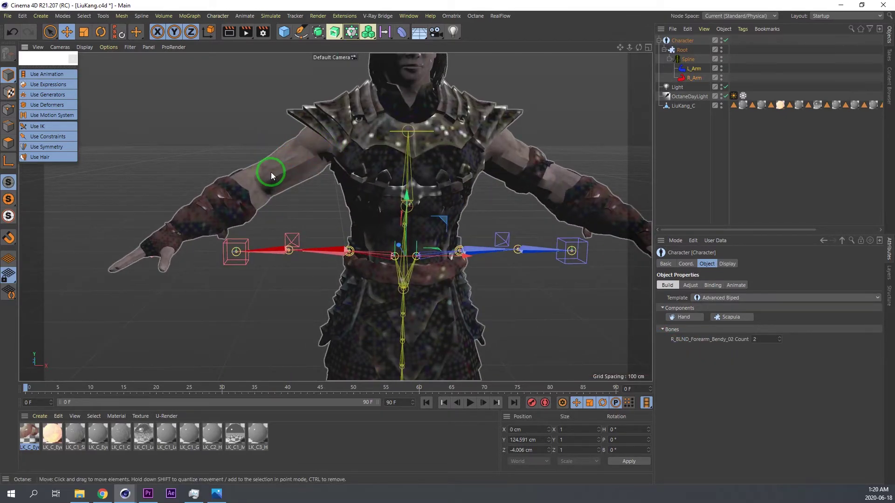
{"action": "left_click", "coordinate": [681, 318]}
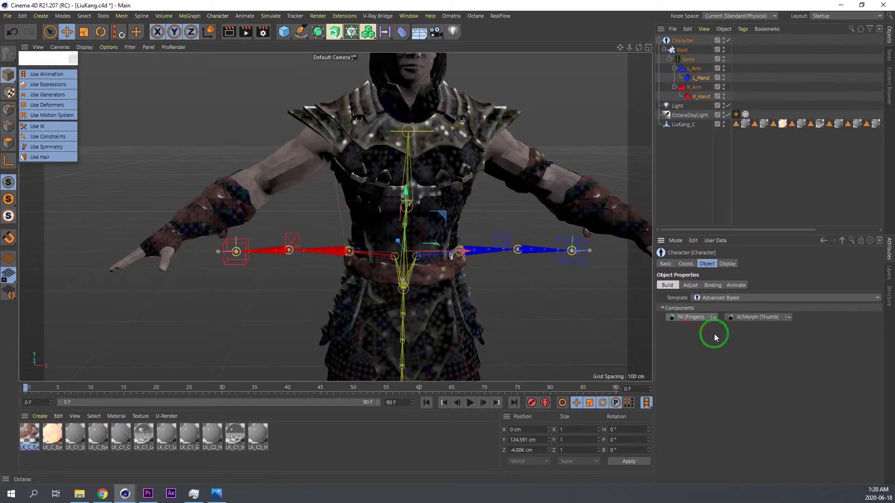
{"action": "left_click", "coordinate": [769, 320]}
{"action": "left_click", "coordinate": [762, 318]}
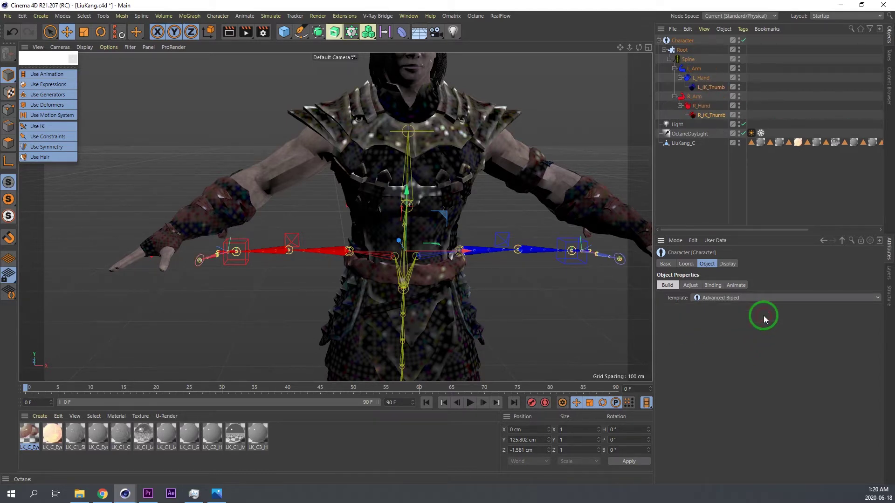
- Add four IK/Morph (Finger) components to each of the left and right hands
{"action": "left_click", "coordinate": [701, 78]}
{"action": "left_click", "coordinate": [789, 317]}
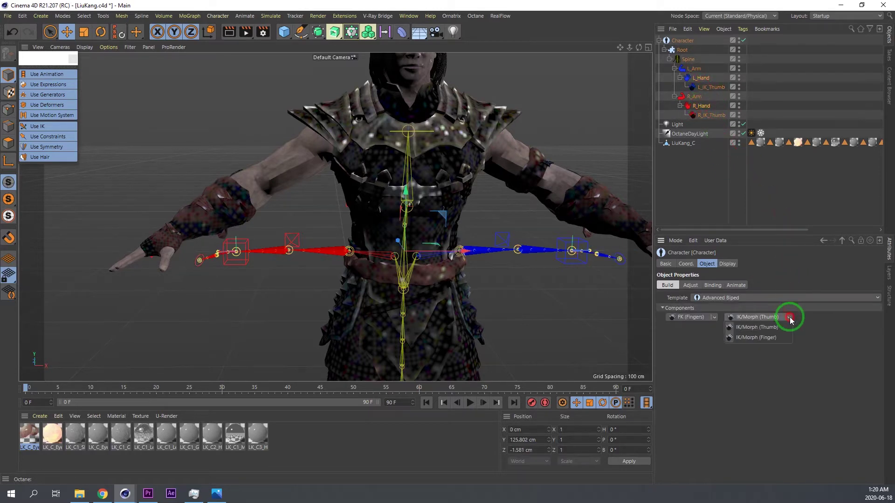
{"action": "left_click", "coordinate": [768, 338]}
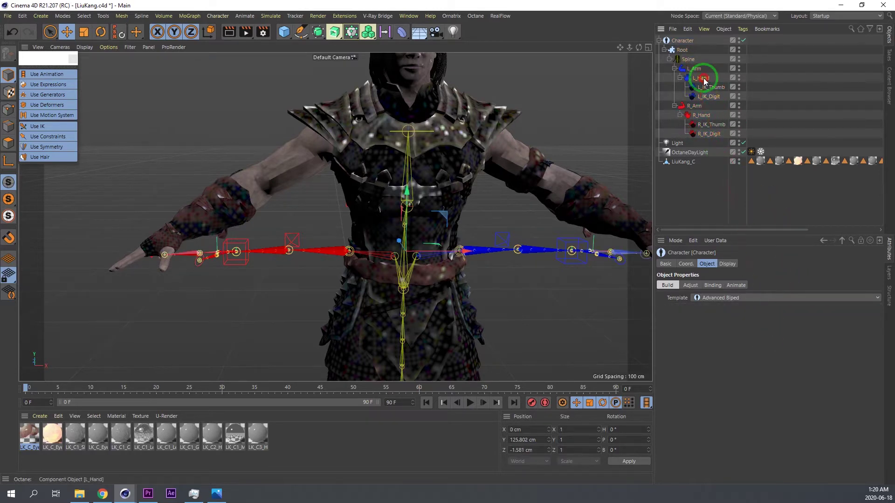
{"action": "left_click", "coordinate": [702, 78]}
{"action": "left_click", "coordinate": [760, 317]}
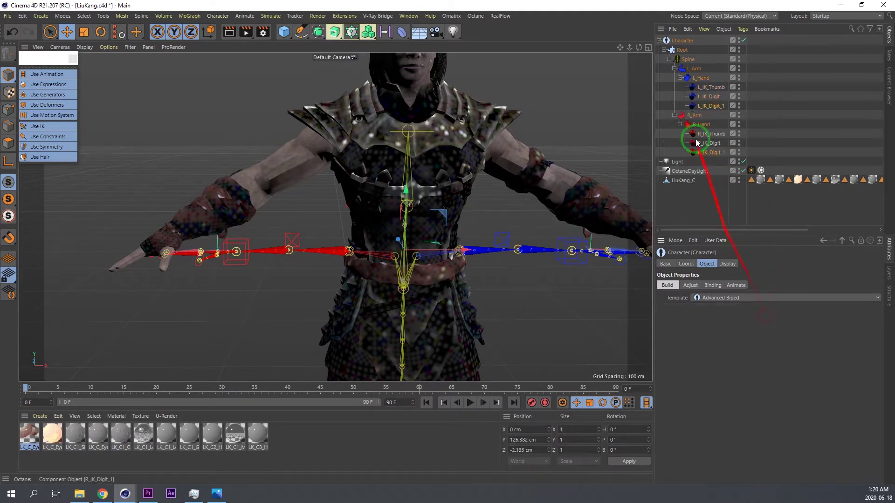
{"action": "left_click", "coordinate": [697, 78]}
{"action": "left_click", "coordinate": [703, 124], "text": "ctrl"}
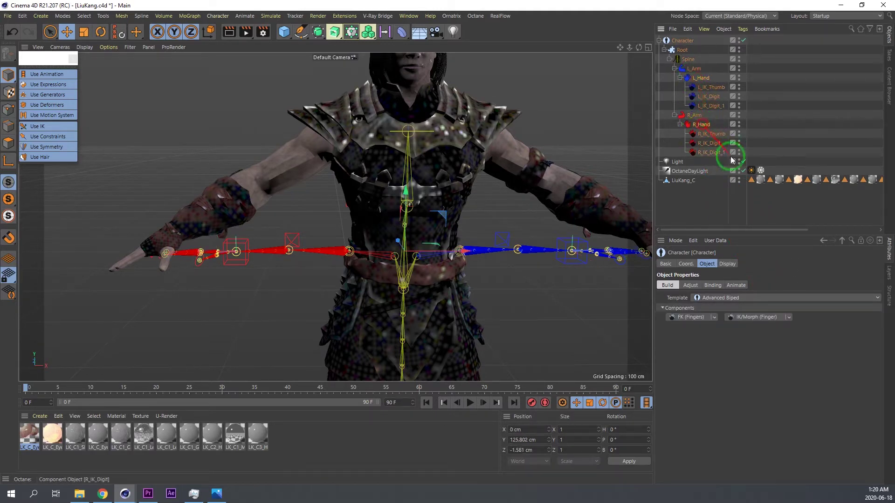
{"action": "left_click", "coordinate": [769, 318]}
{"action": "left_click", "coordinate": [700, 79]}
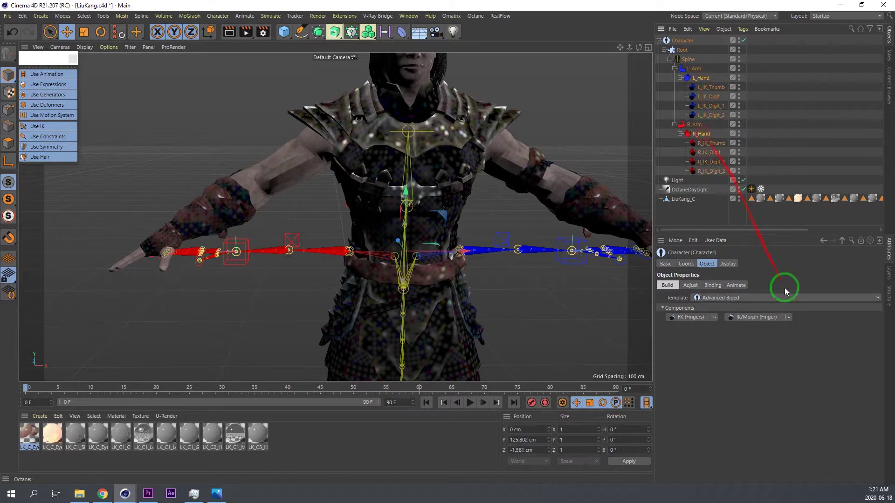
{"action": "left_click", "coordinate": [769, 318]}
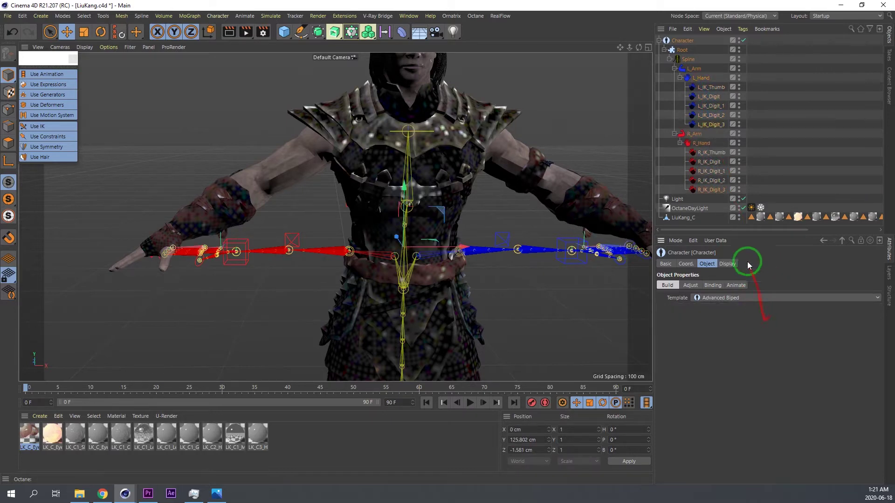
- Add a Scapula component to both the left and right arms
{"action": "left_click", "coordinate": [700, 78]}
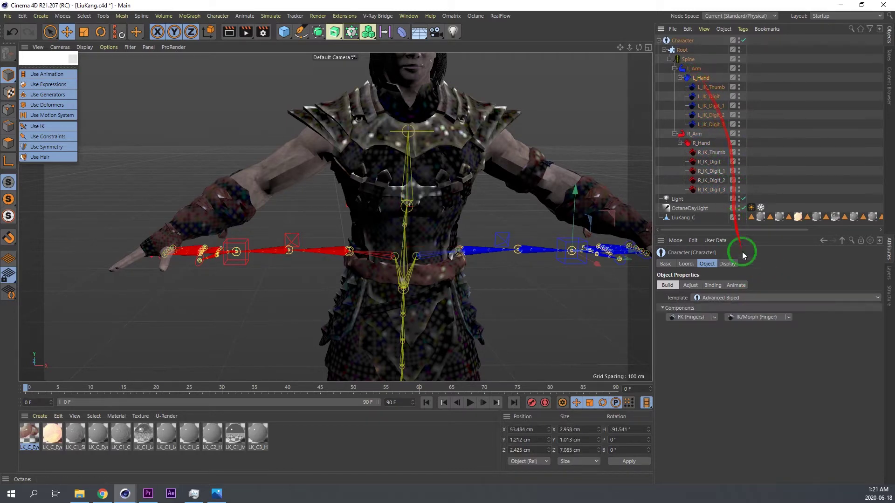
{"action": "left_click", "coordinate": [694, 69]}
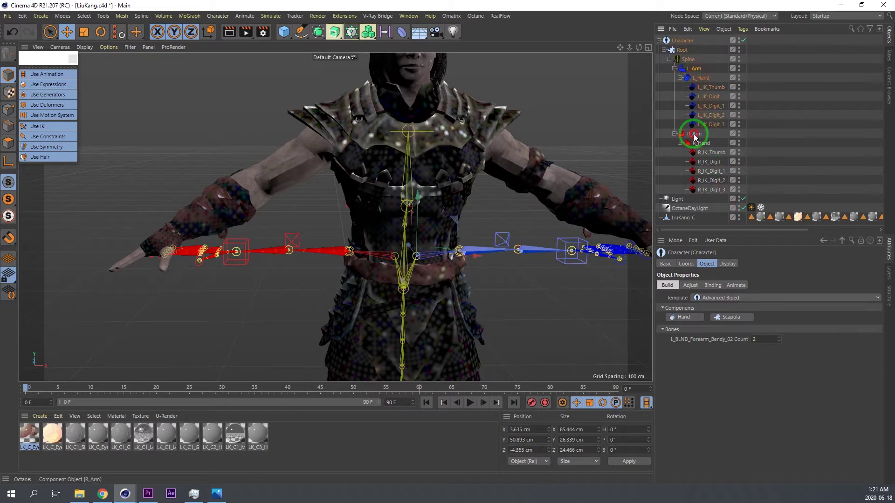
{"action": "left_click", "coordinate": [730, 317]}
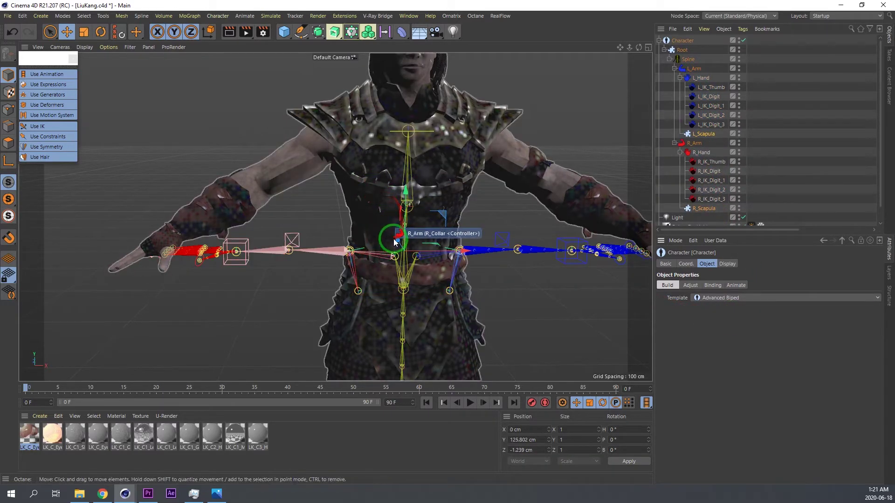
- Add left and right Leg (IK/FK Only) components to the spine
{"action": "left_click_drag", "start_coordinate": [392, 198], "coordinate": [455, 169]}
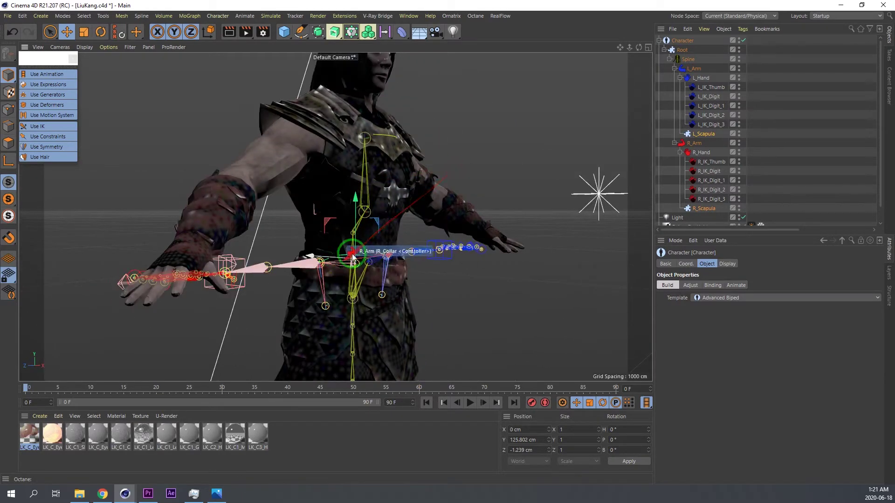
{"action": "scroll", "coordinate": [354, 228], "scroll_direction": "down", "scroll_amount": 2}
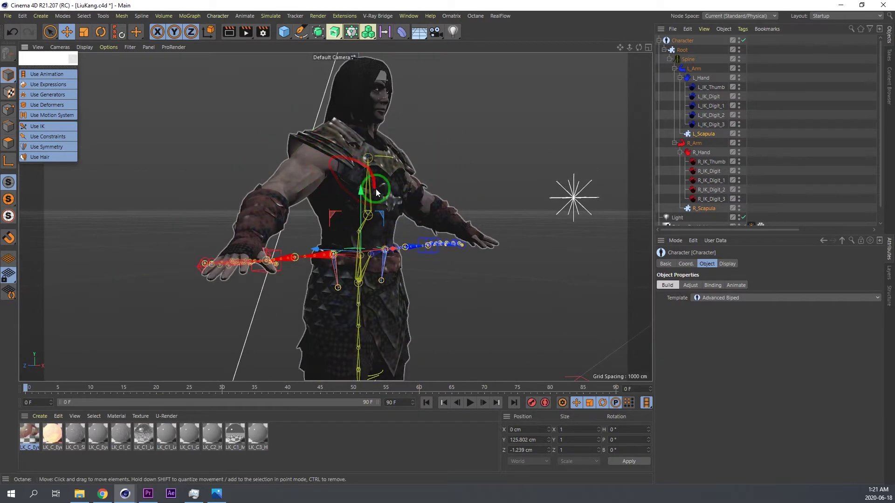
{"action": "left_click_drag", "start_coordinate": [370, 205], "coordinate": [413, 222], "text": "alt"}
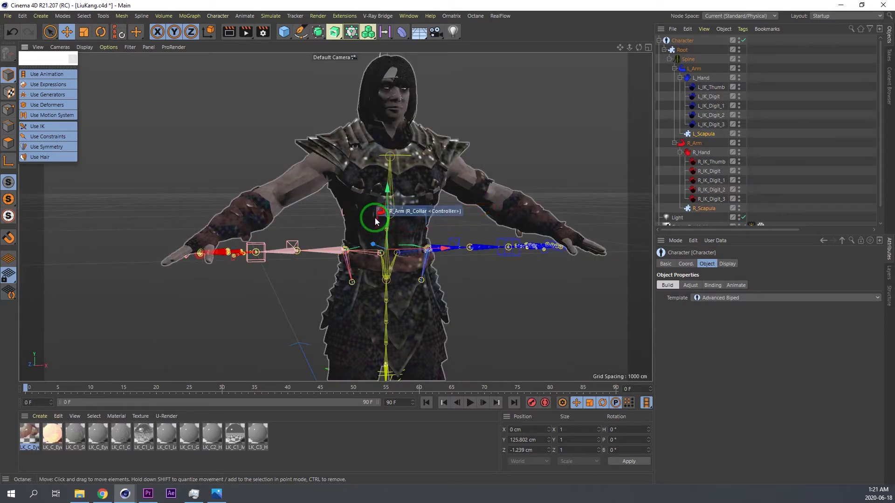
{"action": "left_click", "coordinate": [690, 60]}
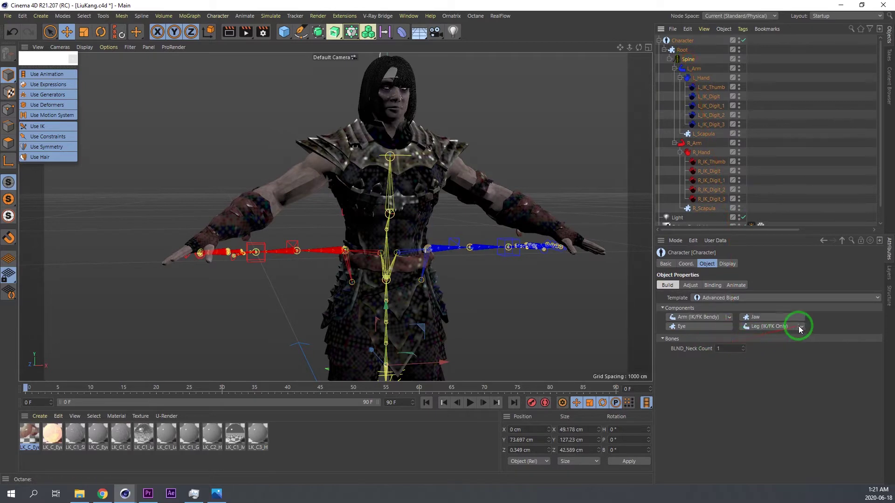
{"action": "left_click", "coordinate": [781, 328]}
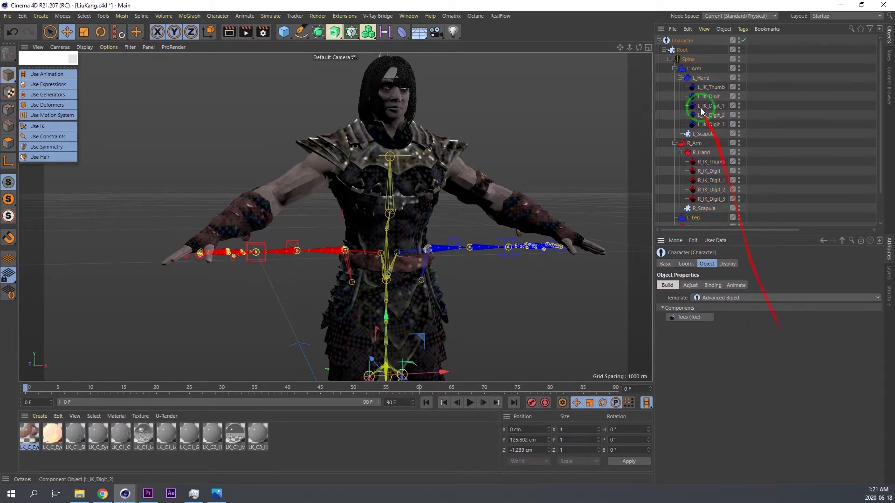
- Add a pair of Eye components to the spine
{"action": "left_click", "coordinate": [689, 59]}
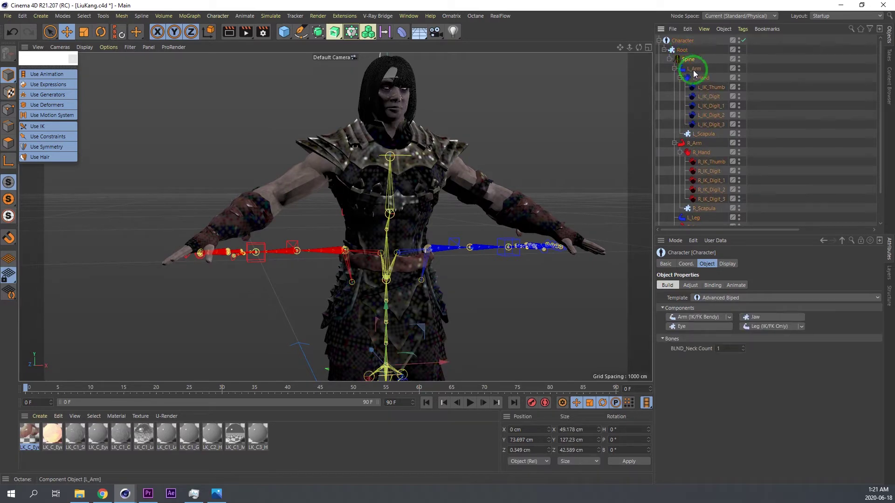
{"action": "scroll", "coordinate": [401, 251], "scroll_direction": "up", "scroll_amount": 5}
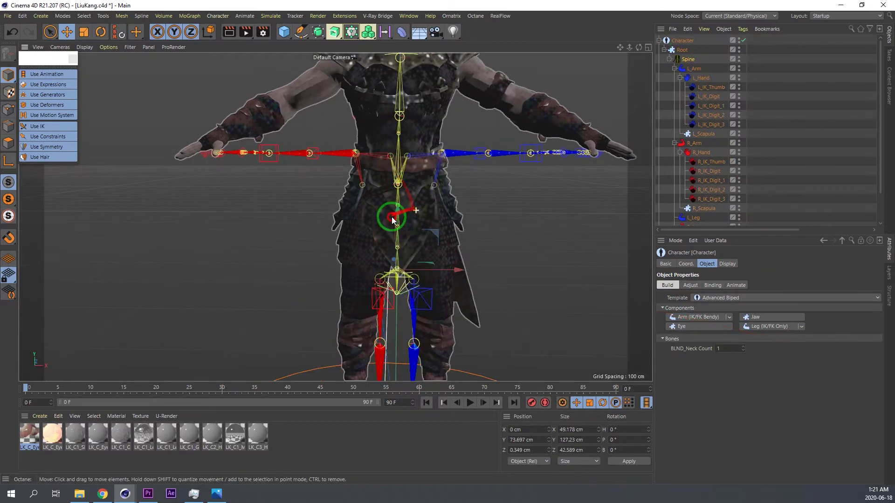
{"action": "left_click", "coordinate": [695, 329], "text": "ctrl"}
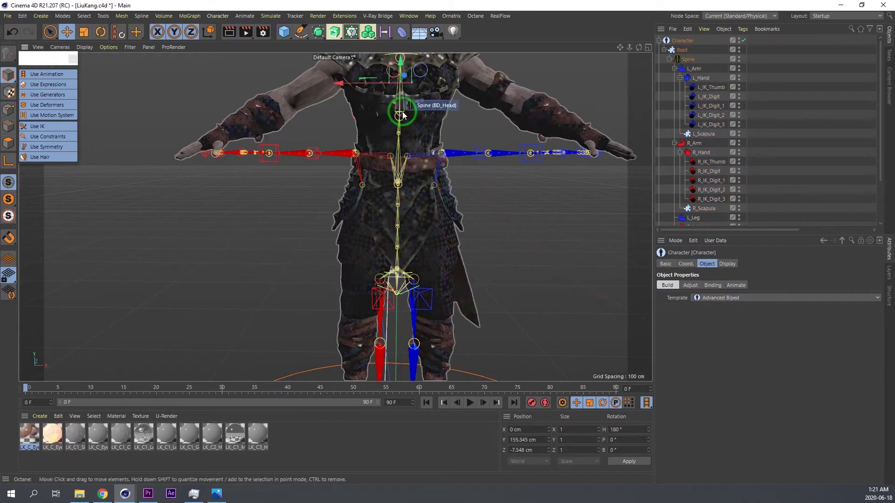
{"action": "middle_click_drag", "start_coordinate": [400, 113], "coordinate": [398, 131], "text": "alt"}
{"action": "scroll", "coordinate": [398, 130], "scroll_direction": "up", "scroll_amount": 5}
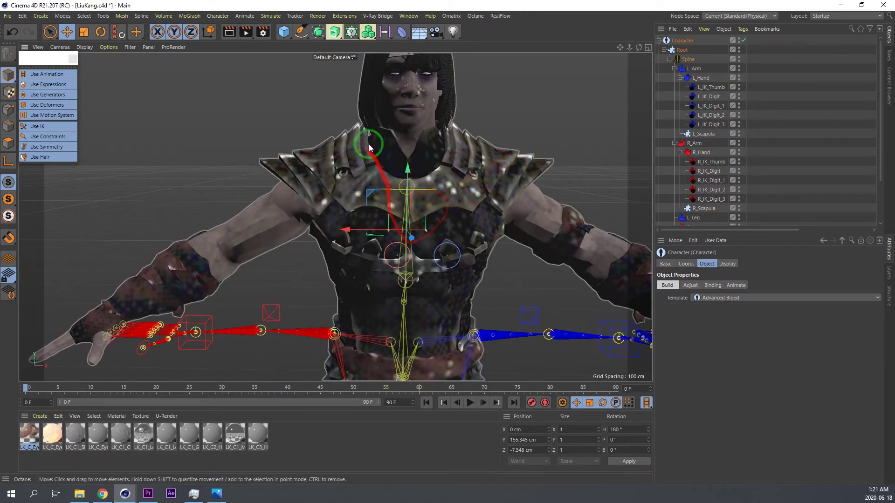
{"action": "scroll", "coordinate": [354, 200], "scroll_direction": "down", "scroll_amount": 2}
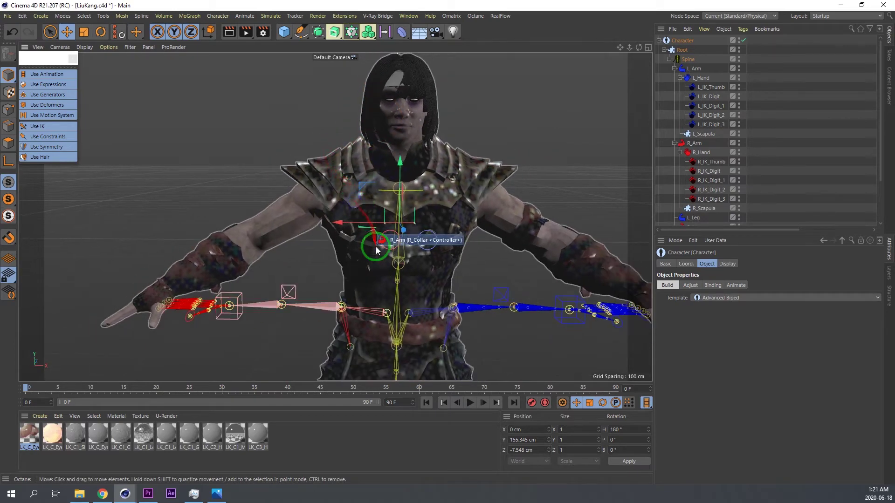
- Switch the Character object to Adjust mode and show the whole figure in the full-size Front view
{"action": "middle_click_drag", "start_coordinate": [380, 237], "coordinate": [386, 163], "text": "alt"}
{"action": "left_click", "coordinate": [690, 286]}
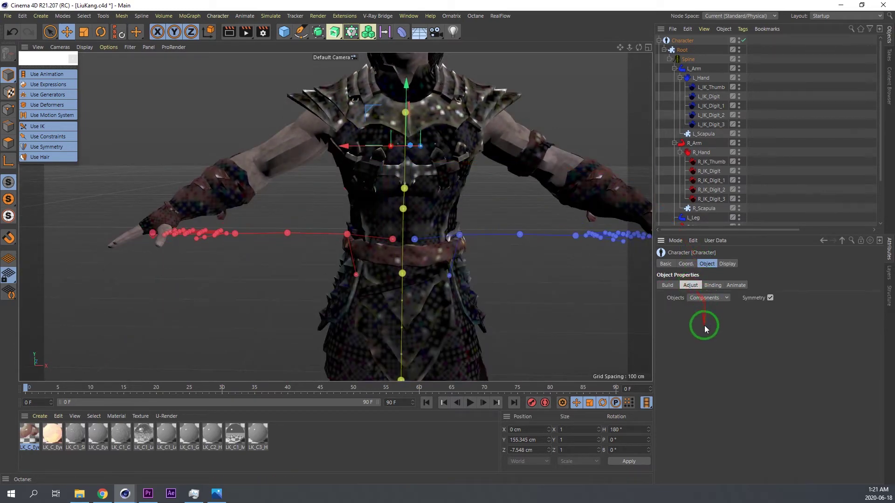
{"action": "middle_click", "coordinate": [376, 283]}
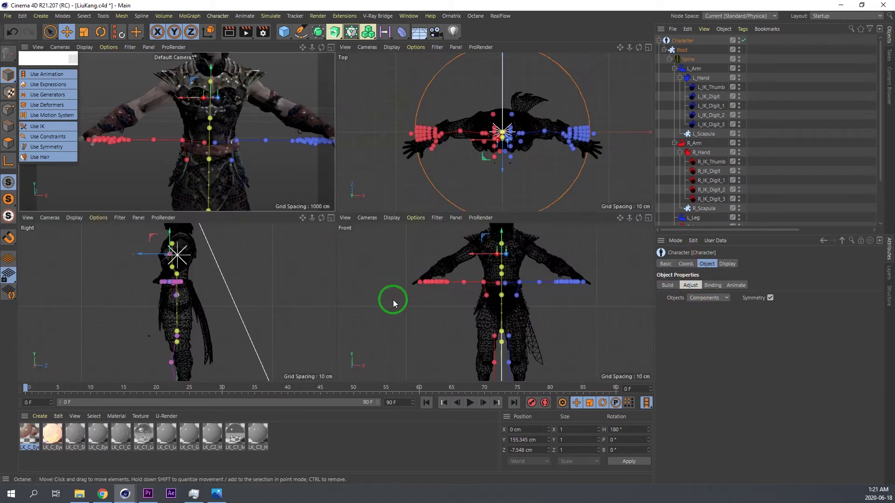
{"action": "middle_click", "coordinate": [553, 303]}
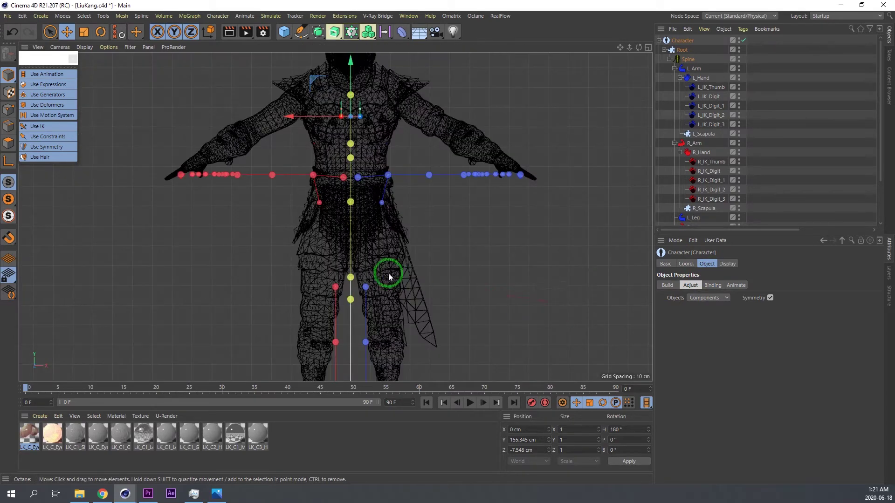
{"action": "scroll", "coordinate": [387, 266], "scroll_direction": "down", "scroll_amount": 3}
{"action": "middle_click_drag", "start_coordinate": [376, 262], "coordinate": [381, 240], "text": "alt"}
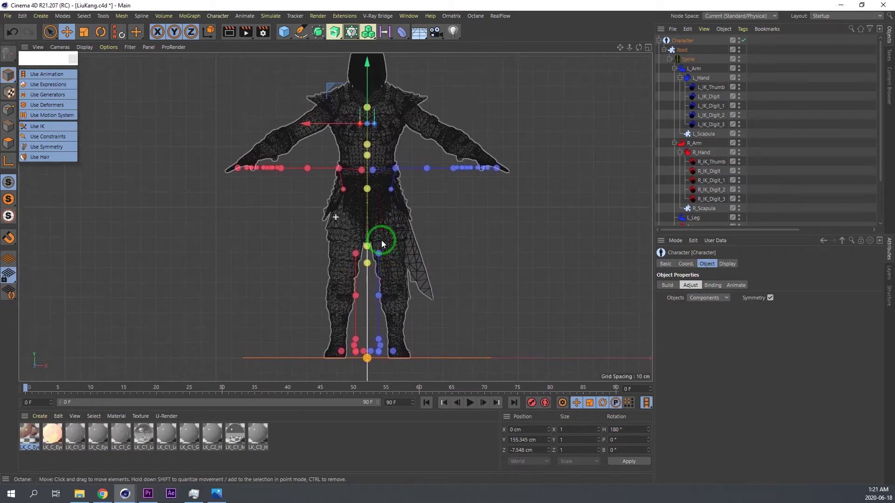
- Raise the base of the spine, together with the upper-body joints, to the level of the model's hips
{"action": "left_click", "coordinate": [367, 247]}
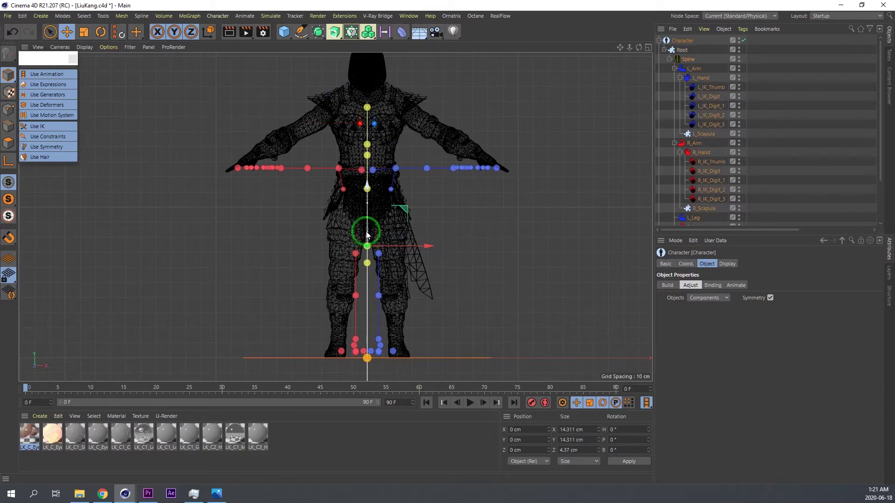
{"action": "left_click", "coordinate": [367, 190]}
{"action": "left_click_drag", "start_coordinate": [368, 181], "coordinate": [371, 240]}
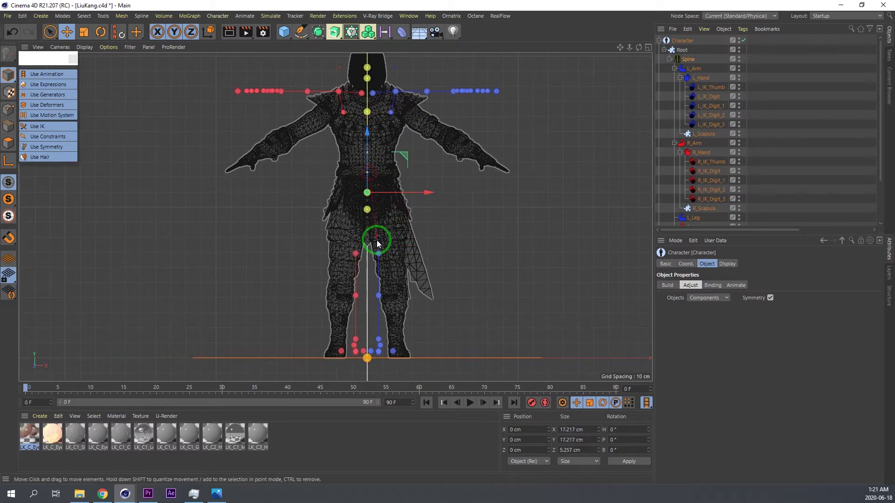
- Move the leg hip joints up and outward into the model's hips, and the knee joints down and outward onto its knees
{"action": "left_click", "coordinate": [378, 254]}
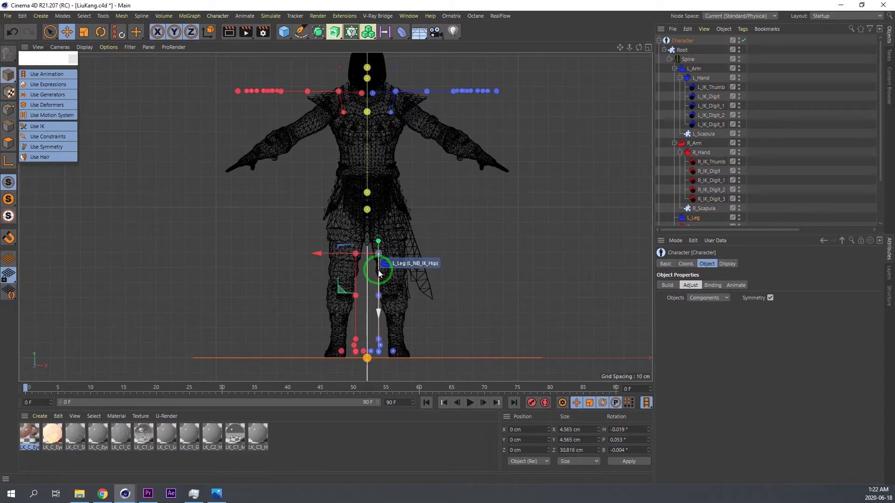
{"action": "left_click_drag", "start_coordinate": [377, 255], "coordinate": [350, 189]}
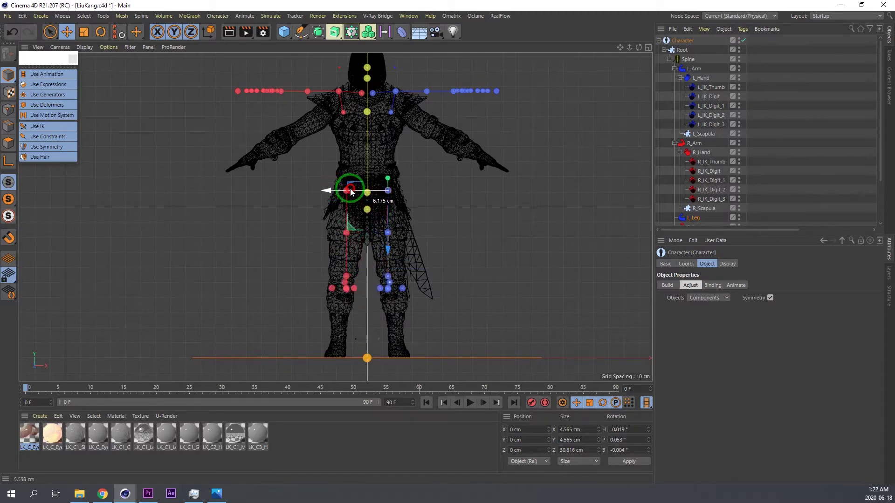
{"action": "left_click", "coordinate": [345, 232]}
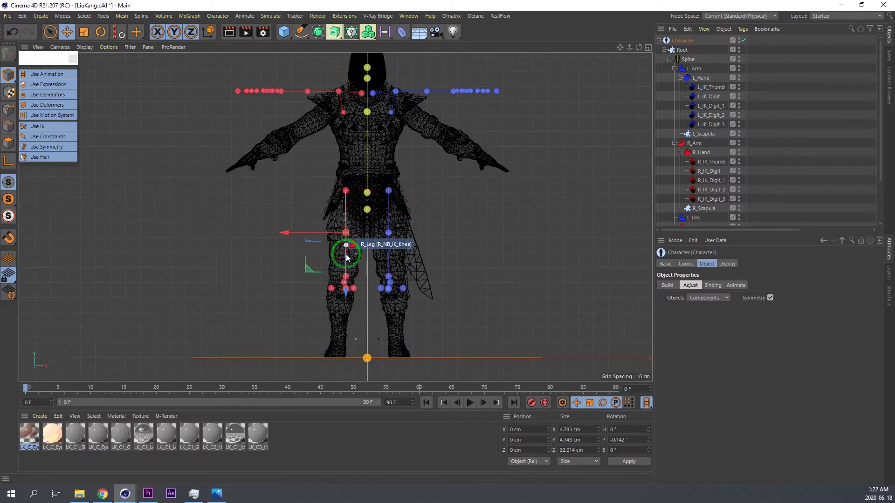
{"action": "left_click_drag", "start_coordinate": [347, 258], "coordinate": [321, 280]}
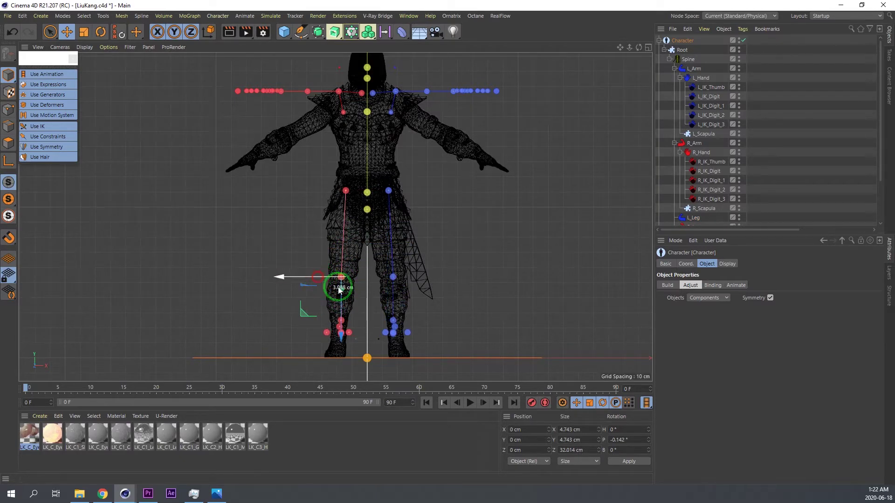
- Move the ankle joints down and outward so the foot joints sit inside the model's feet
{"action": "left_click", "coordinate": [395, 346]}
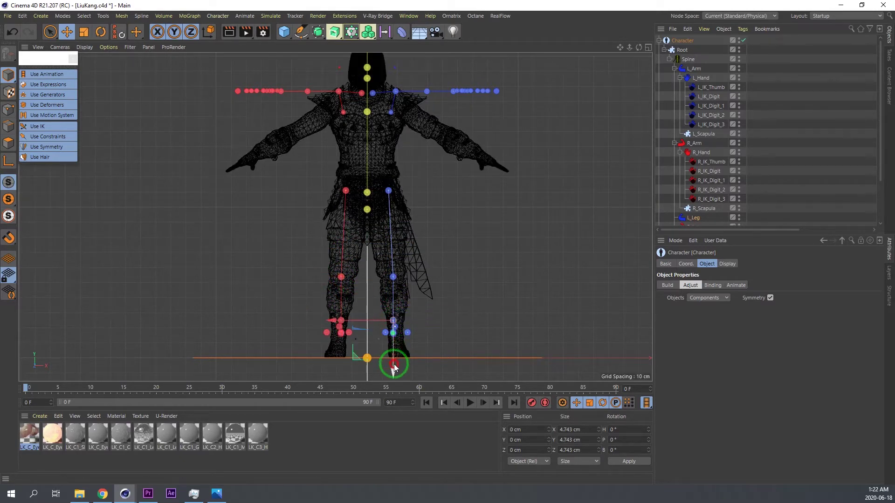
{"action": "left_click_drag", "start_coordinate": [394, 368], "coordinate": [394, 379]}
{"action": "left_click_drag", "start_coordinate": [351, 332], "coordinate": [373, 341]}
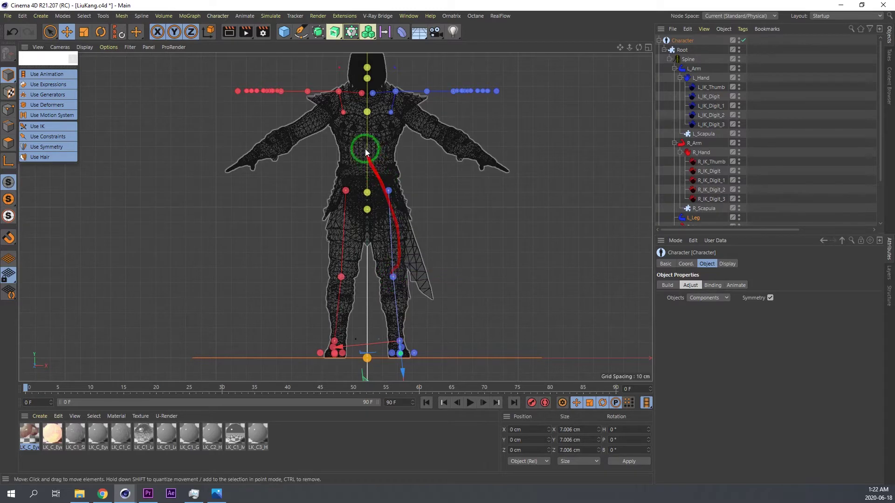
- Lower the scapula end joints on the model's upper torso
{"action": "middle_click_drag", "start_coordinate": [375, 156], "coordinate": [375, 159], "text": "alt"}
{"action": "scroll", "coordinate": [367, 143], "scroll_direction": "up", "scroll_amount": 5}
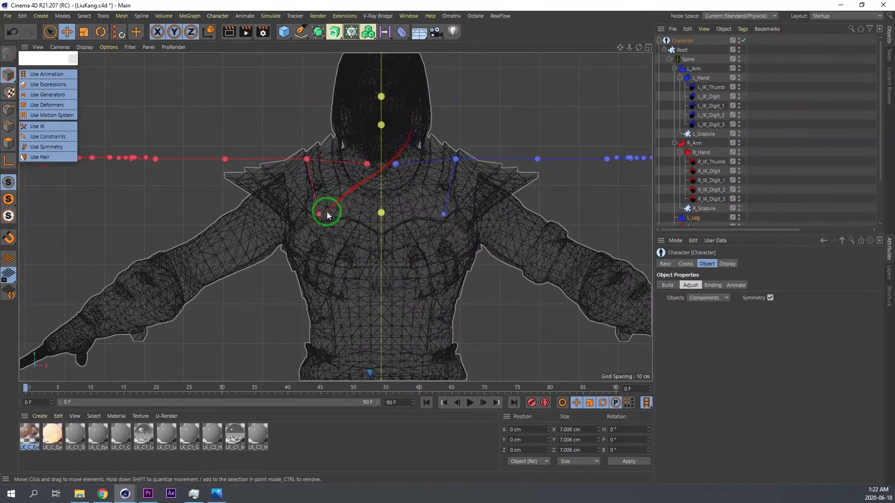
{"action": "scroll", "coordinate": [320, 214], "scroll_direction": "up", "scroll_amount": 1}
{"action": "left_click_drag", "start_coordinate": [320, 214], "coordinate": [324, 240]}
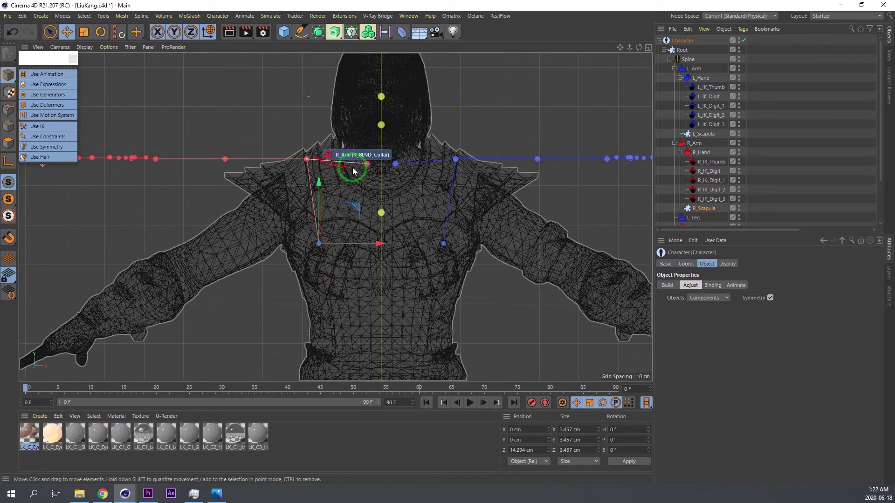
- Lower the shoulder joints into the model's shoulders and rotate the arm chains downward to follow the mesh arms
{"action": "mouse_move", "coordinate": [306, 161]}
{"action": "left_mouse_down"}
{"action": "mouse_move", "coordinate": [306, 139]}
{"action": "mouse_move", "coordinate": [311, 166]}
{"action": "left_mouse_up"}
{"action": "key", "text": "r"}
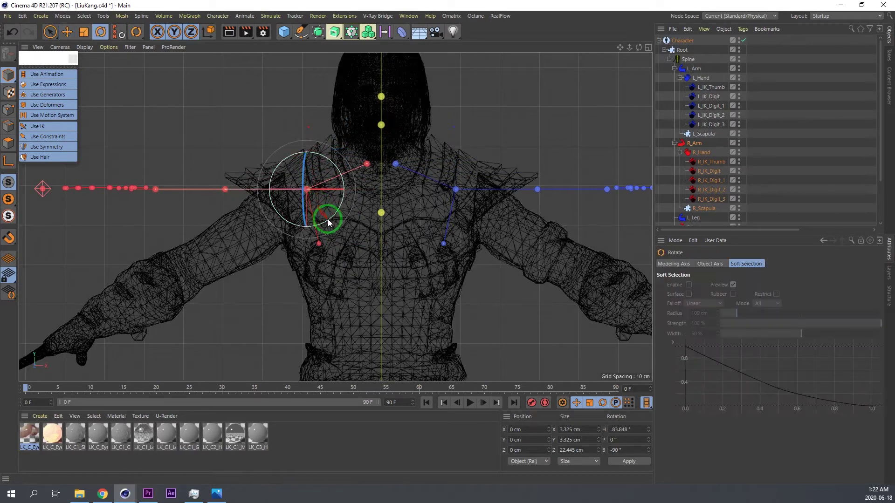
{"action": "left_click_drag", "start_coordinate": [329, 223], "coordinate": [339, 208]}
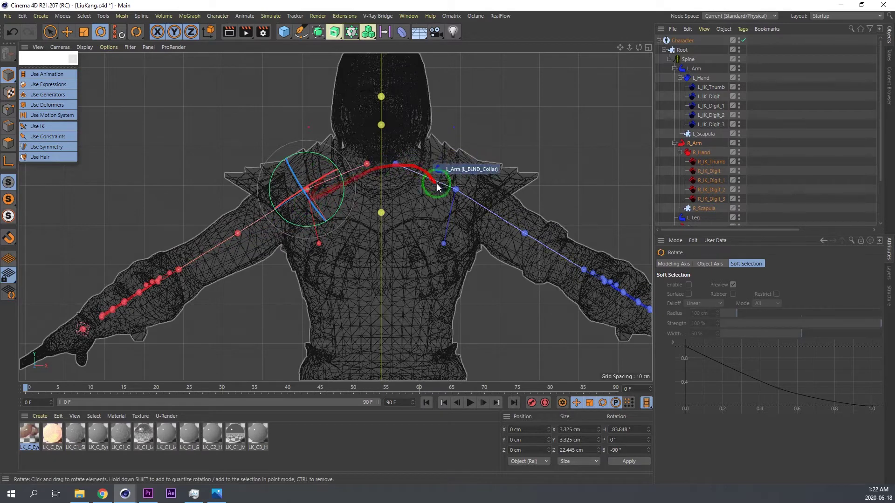
- Slide the elbow joints outward along the arms to the model's elbows and lower the shoulder joints slightly
{"action": "left_click", "coordinate": [455, 196]}
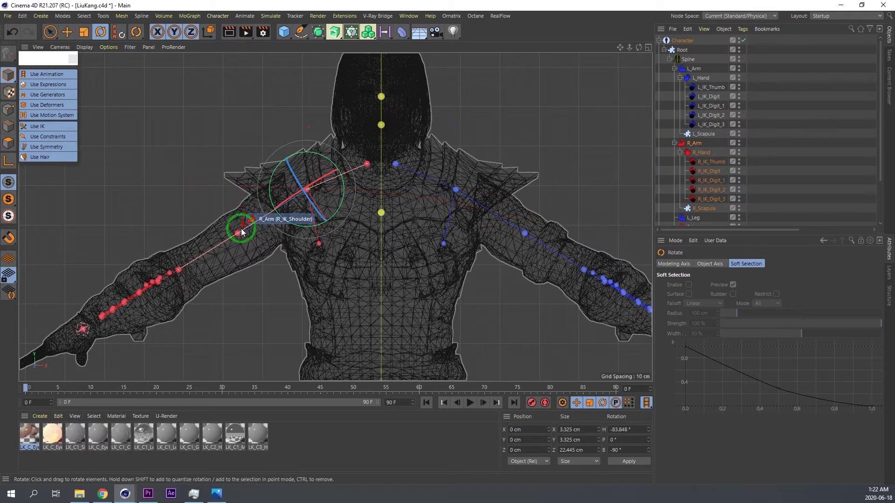
{"action": "left_click", "coordinate": [238, 233]}
{"action": "left_click", "coordinate": [238, 232]}
{"action": "left_click_drag", "start_coordinate": [233, 245], "coordinate": [161, 278]}
{"action": "key", "text": "ctrl+z"}
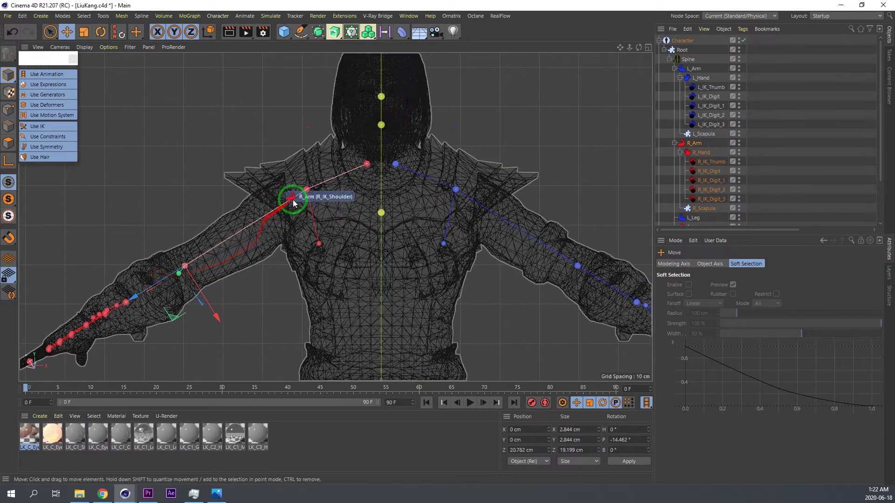
{"action": "left_click", "coordinate": [307, 192]}
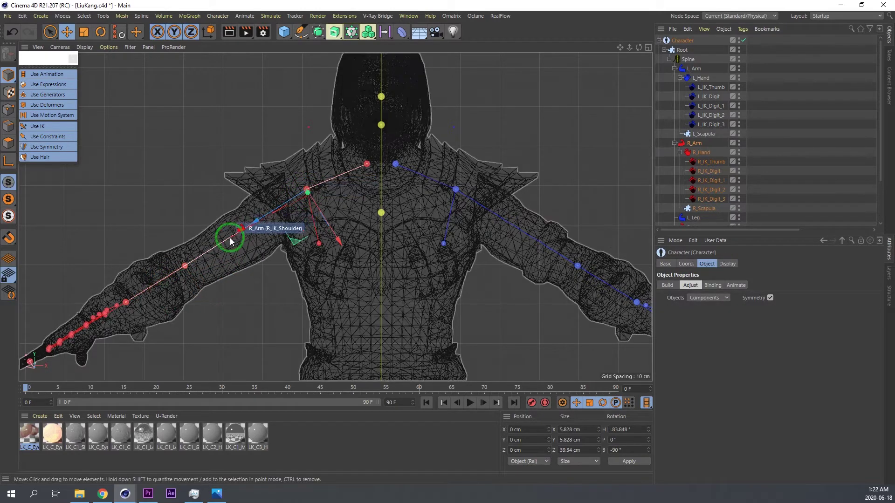
{"action": "key", "text": "r"}
{"action": "key", "text": "e"}
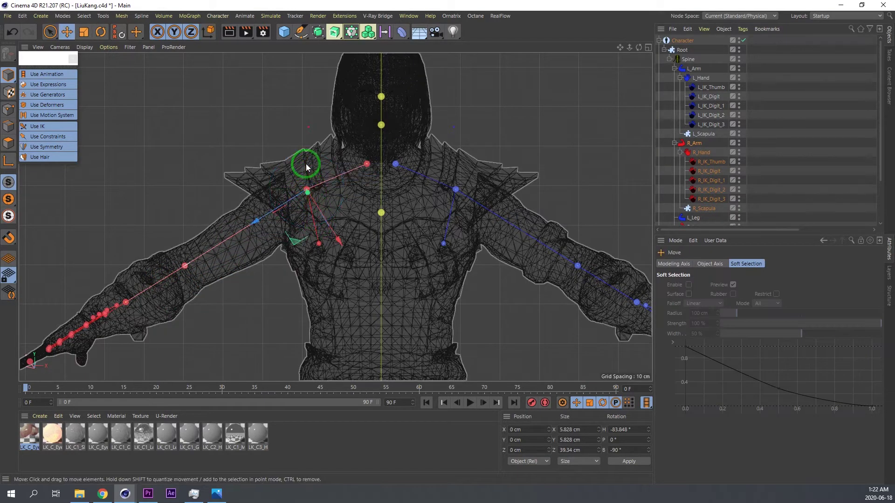
{"action": "left_click_drag", "start_coordinate": [306, 164], "coordinate": [308, 174]}
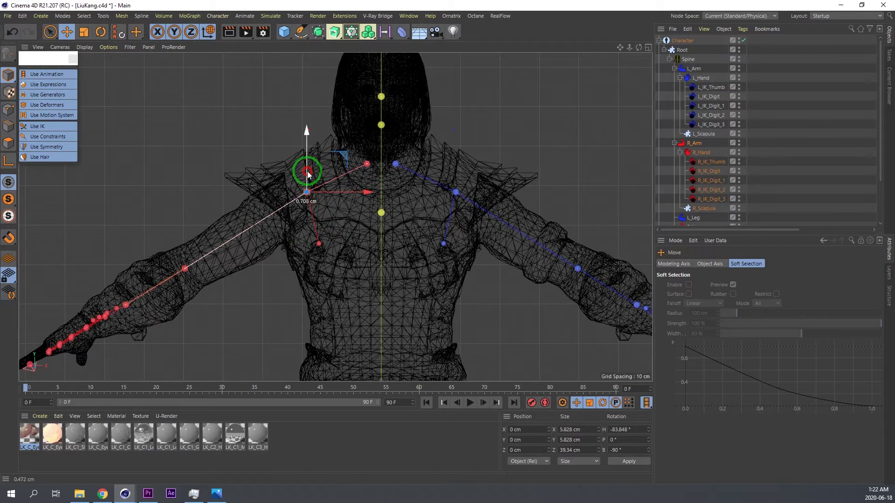
- Move the wrist joints outward along the forearms onto the model's wrists, bringing the finger joints towards the mesh hands
{"action": "middle_click_drag", "start_coordinate": [117, 302], "coordinate": [224, 208], "text": "alt"}
{"action": "right_click_drag", "start_coordinate": [214, 219], "coordinate": [246, 202], "text": "alt"}
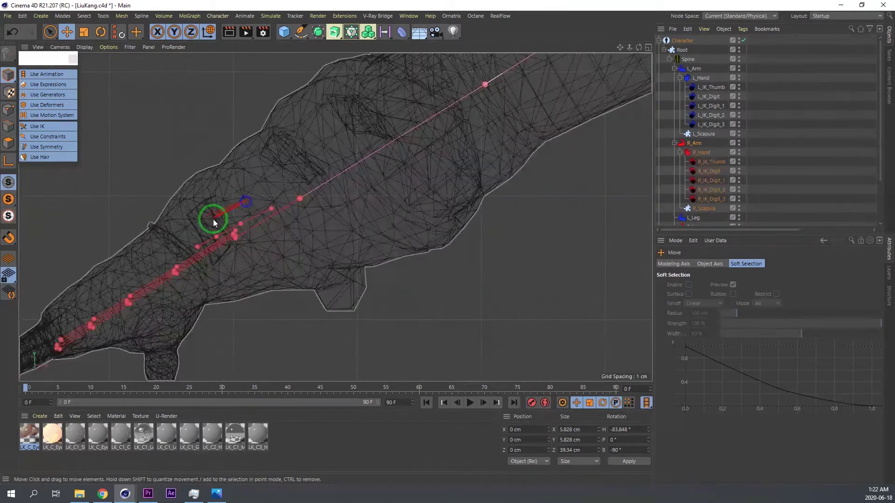
{"action": "scroll", "coordinate": [214, 219], "scroll_direction": "down", "scroll_amount": 6}
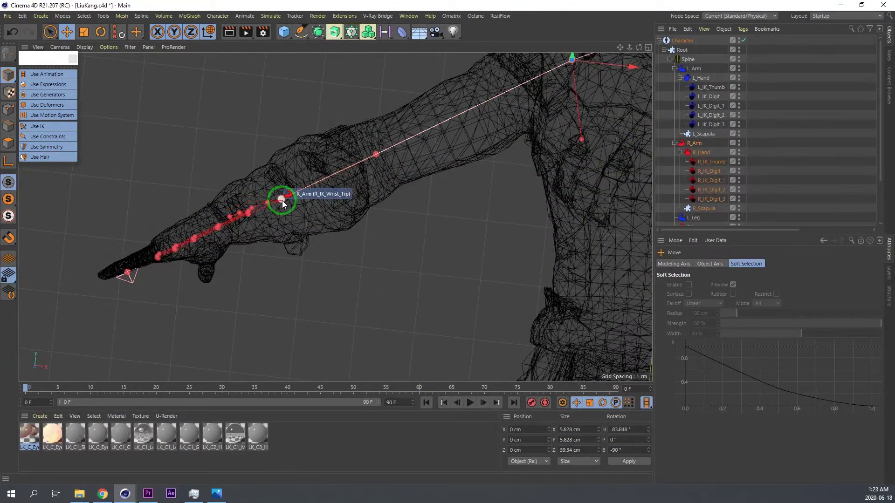
{"action": "left_click_drag", "start_coordinate": [282, 200], "coordinate": [170, 240]}
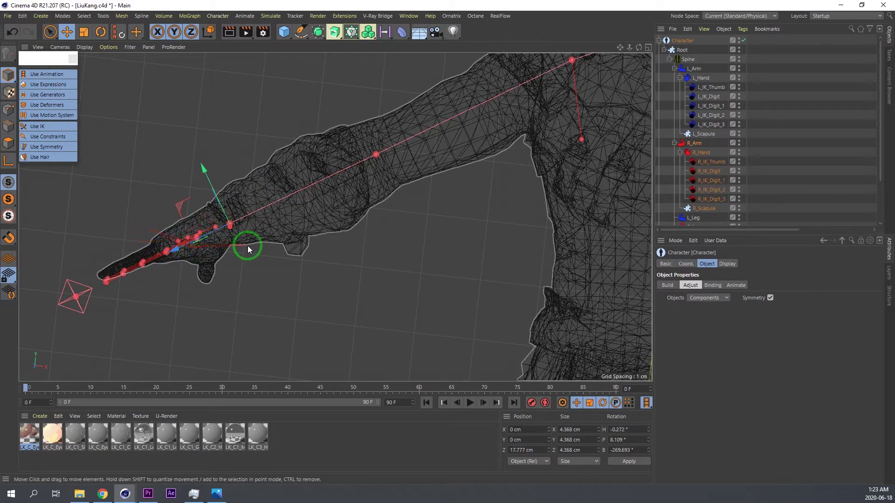
{"action": "middle_click_drag", "start_coordinate": [369, 147], "coordinate": [187, 219], "text": "alt"}
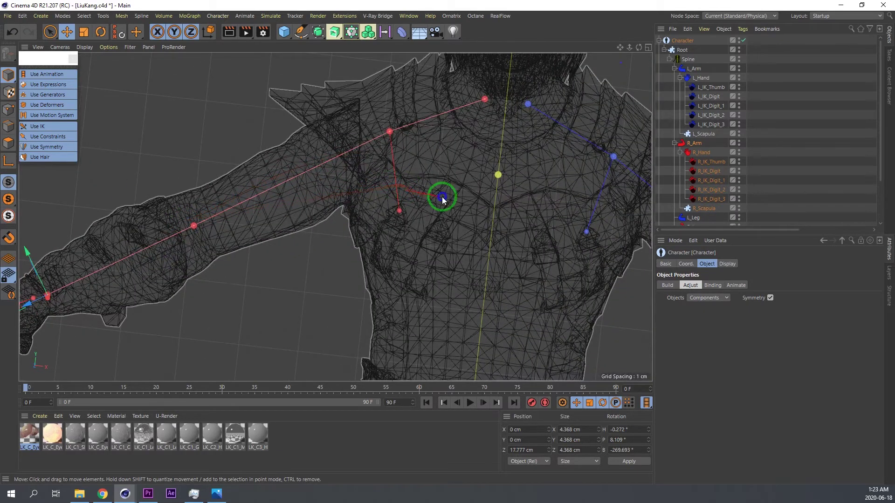
- Raise the leg hip joints in the Right view and shift them slightly forward inside the model's hips
{"action": "scroll", "coordinate": [442, 199], "scroll_direction": "down", "scroll_amount": 3}
{"action": "middle_click_drag", "start_coordinate": [454, 209], "coordinate": [338, 159], "text": "alt"}
{"action": "mouse_move", "coordinate": [427, 251]}
{"action": "left_mouse_down", "text": "alt"}
{"action": "mouse_move", "coordinate": [465, 261]}
{"action": "mouse_move", "coordinate": [422, 241]}
{"action": "left_mouse_up", "text": "alt"}
{"action": "middle_click", "coordinate": [421, 242]}
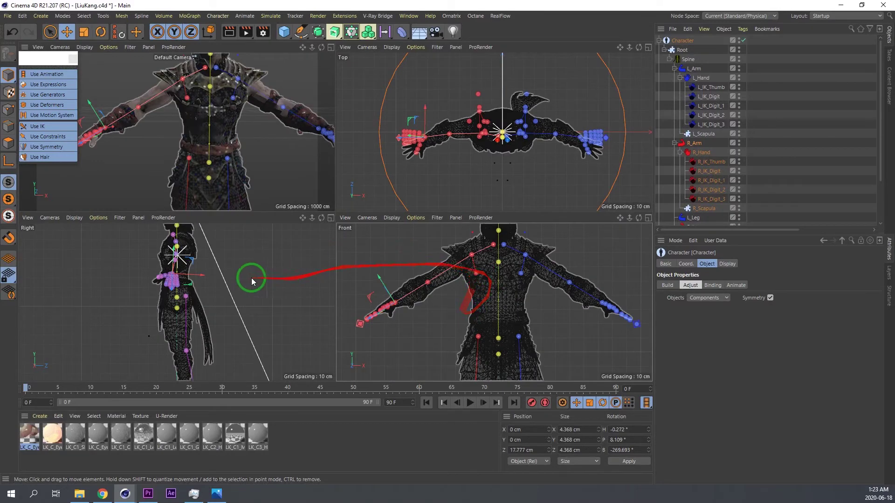
{"action": "middle_click", "coordinate": [186, 280]}
{"action": "scroll", "coordinate": [332, 227], "scroll_direction": "down", "scroll_amount": 2}
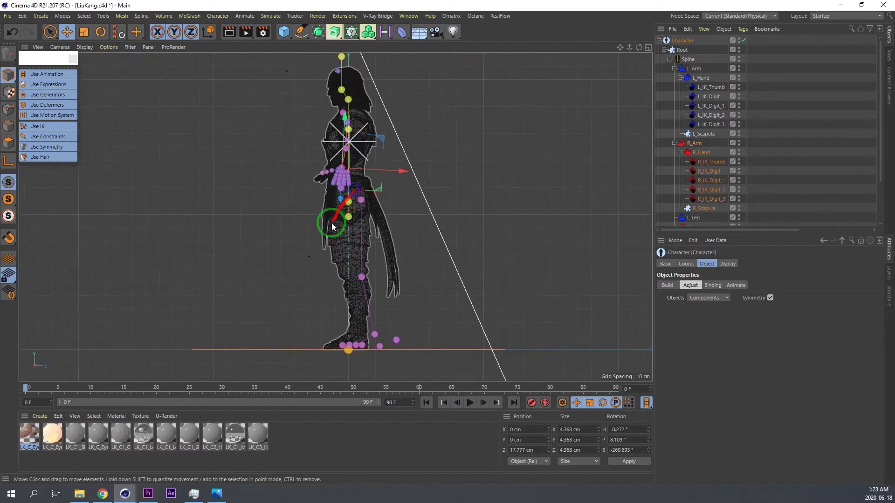
{"action": "scroll", "coordinate": [367, 215], "scroll_direction": "up", "scroll_amount": 5}
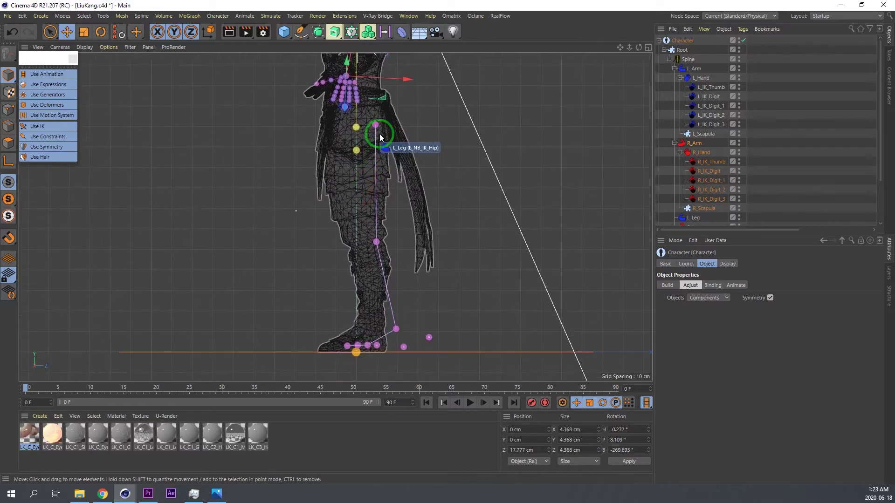
{"action": "left_click", "coordinate": [376, 125]}
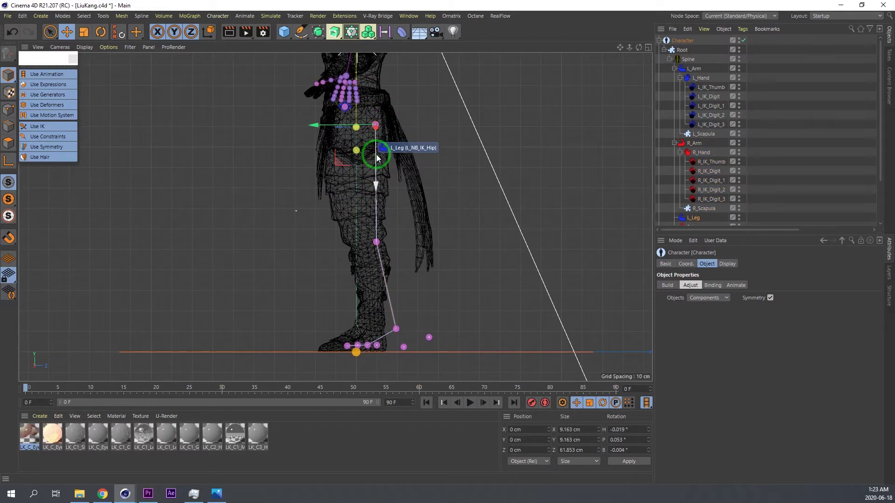
{"action": "left_click_drag", "start_coordinate": [376, 158], "coordinate": [376, 136]}
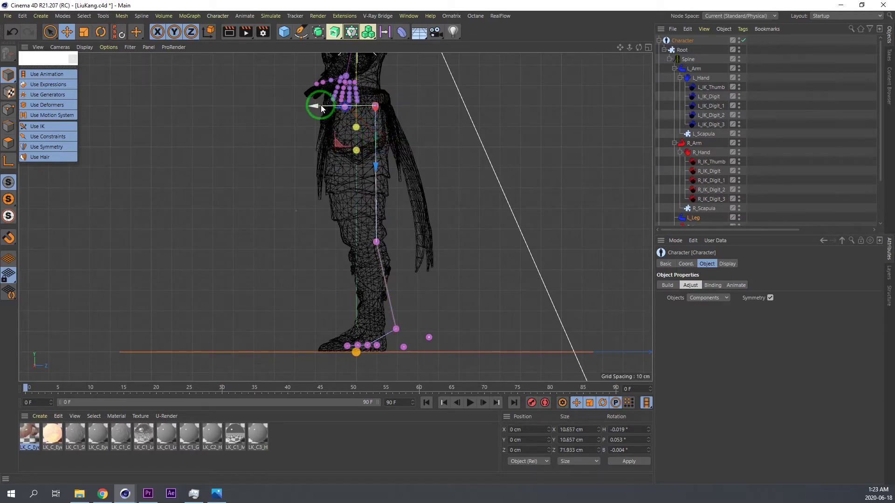
- Move the knee joints forward onto the model's knees and the ankle joints forward into its ankles in the side view
{"action": "left_click", "coordinate": [376, 243]}
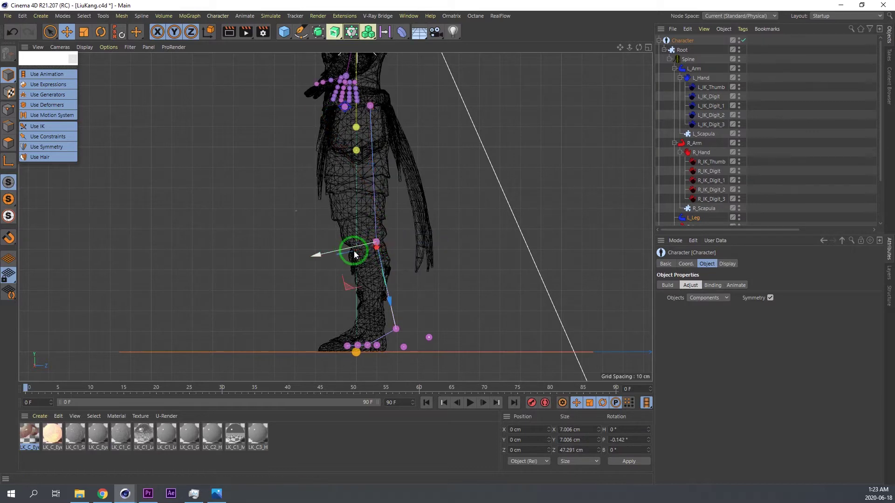
{"action": "key", "text": "w"}
{"action": "left_click_drag", "start_coordinate": [389, 244], "coordinate": [356, 219]}
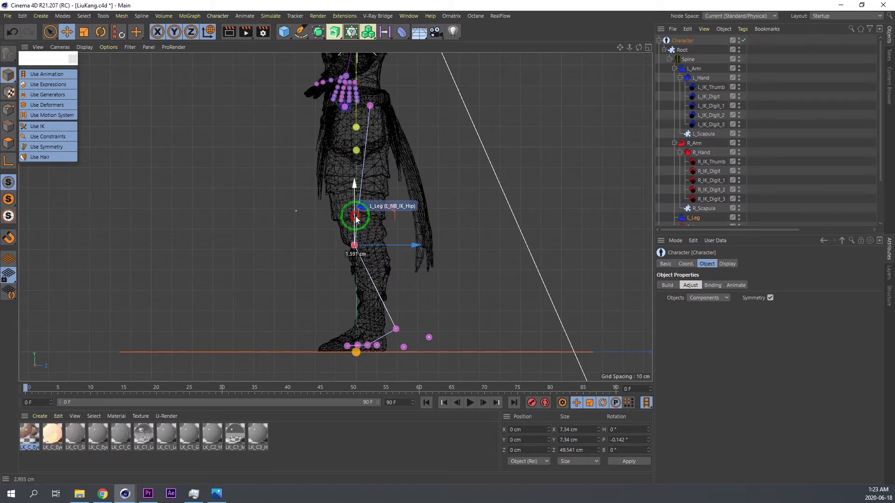
{"action": "left_click", "coordinate": [417, 328]}
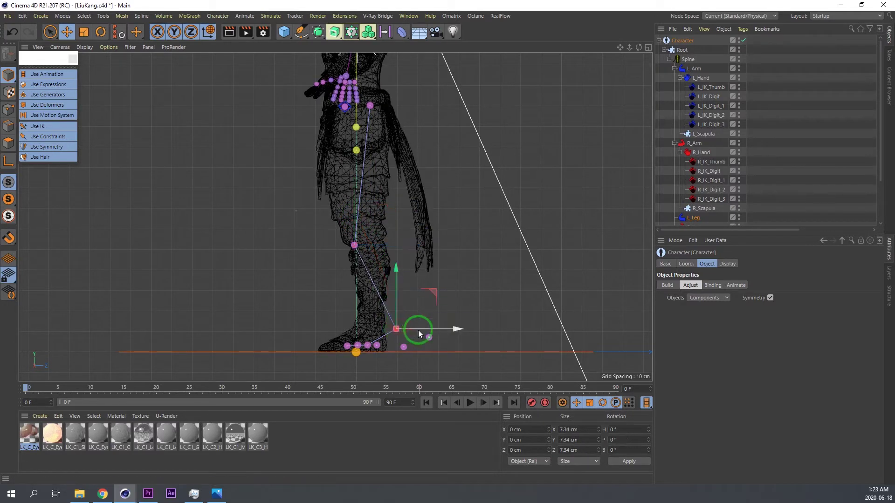
{"action": "left_click_drag", "start_coordinate": [418, 327], "coordinate": [379, 225]}
{"action": "middle_click_drag", "start_coordinate": [347, 166], "coordinate": [350, 223], "text": "alt"}
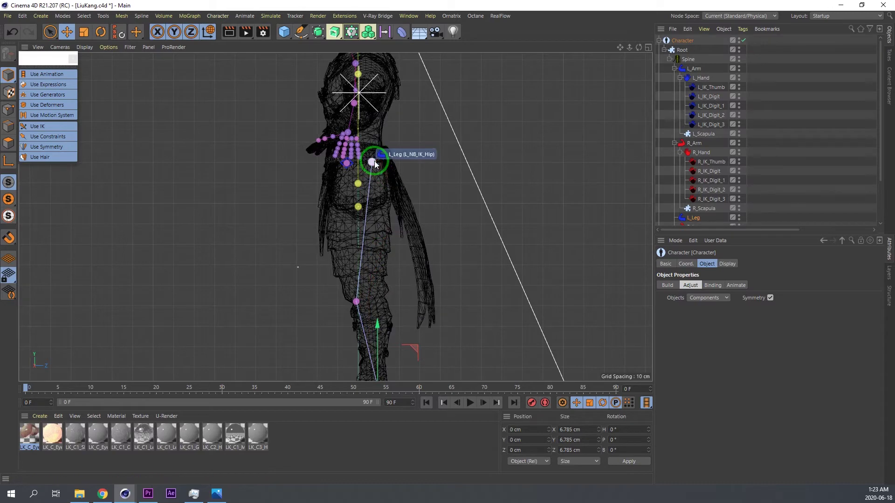
{"action": "left_click_drag", "start_coordinate": [374, 161], "coordinate": [366, 265]}
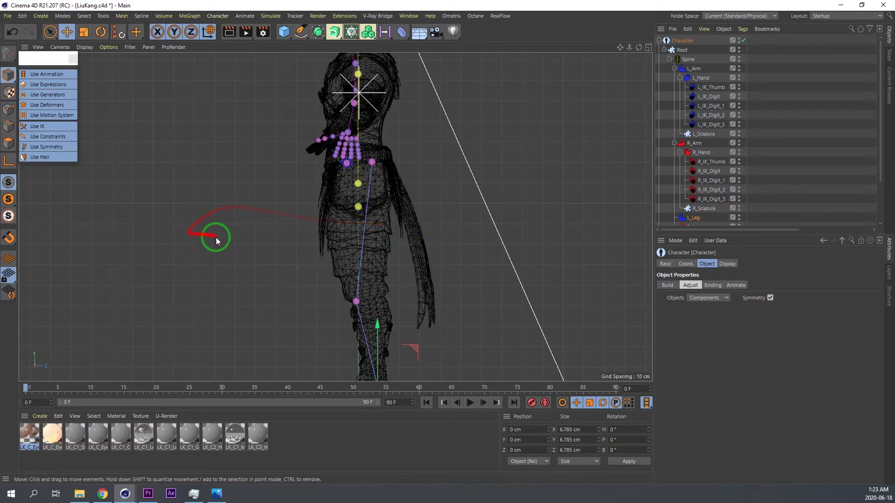
- Move the collar joints and the shoulder joints backward in the side view so they sit within the model's shoulders
{"action": "middle_click_drag", "start_coordinate": [363, 122], "coordinate": [324, 220], "text": "alt"}
{"action": "scroll", "coordinate": [350, 118], "scroll_direction": "up", "scroll_amount": 8}
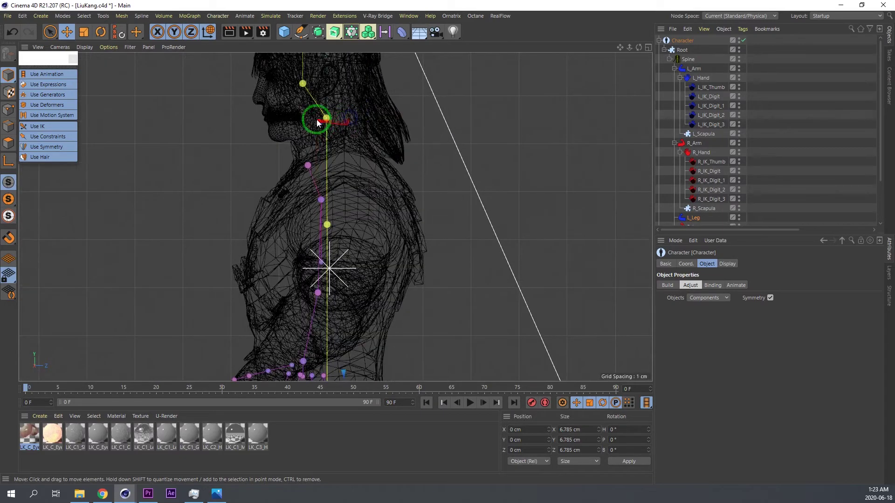
{"action": "left_click_drag", "start_coordinate": [317, 227], "coordinate": [354, 198]}
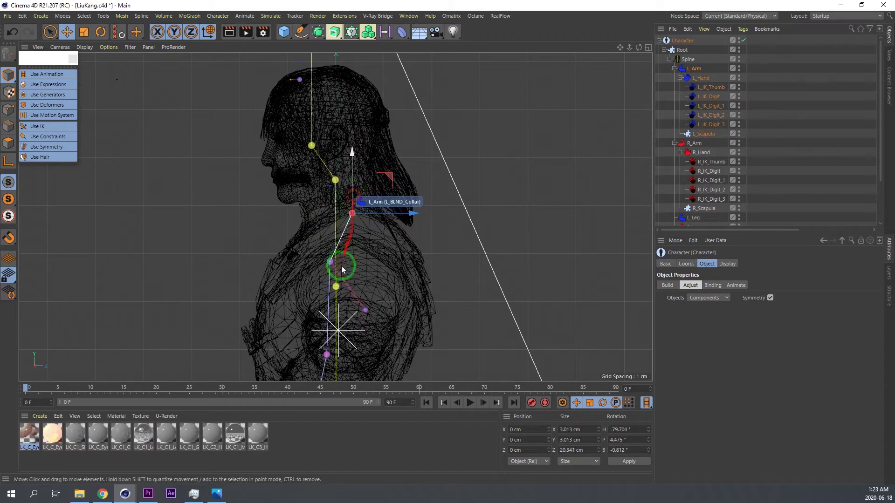
{"action": "left_click", "coordinate": [330, 262]}
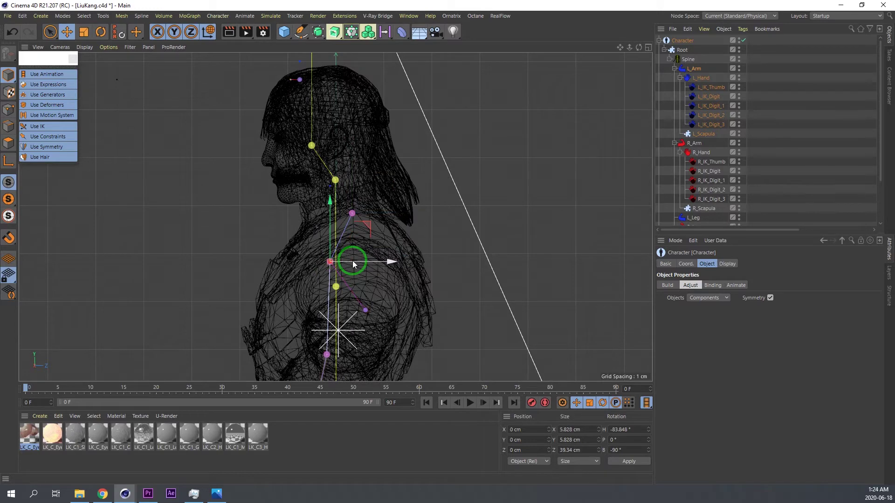
{"action": "left_click_drag", "start_coordinate": [353, 264], "coordinate": [372, 260]}
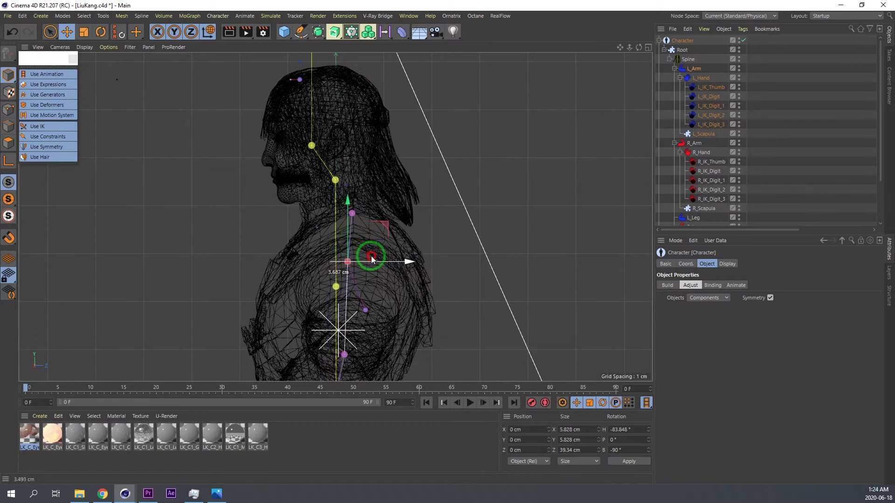
- Rotate the arm chains forward from the shoulder joints so the hand joints swing towards the mesh hands
{"action": "middle_click_drag", "start_coordinate": [365, 257], "coordinate": [383, 141], "text": "alt"}
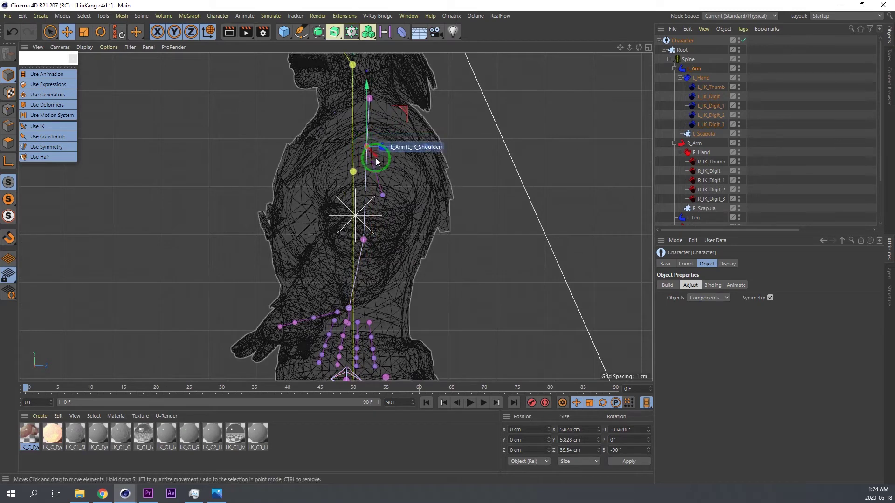
{"action": "key", "text": "r"}
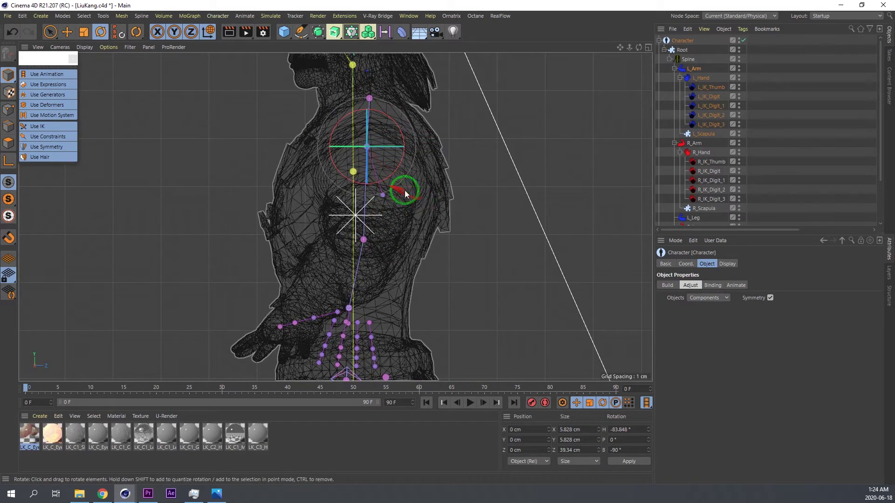
{"action": "middle_click", "coordinate": [405, 190]}
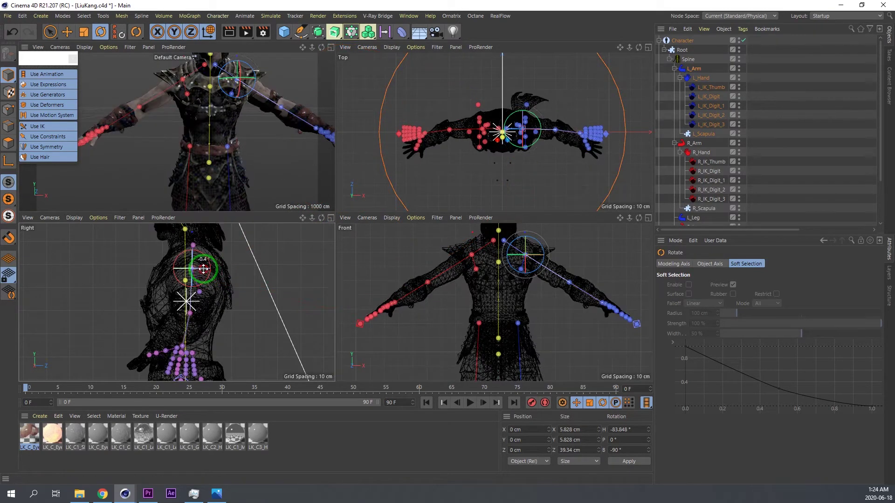
{"action": "left_click_drag", "start_coordinate": [201, 269], "coordinate": [197, 271]}
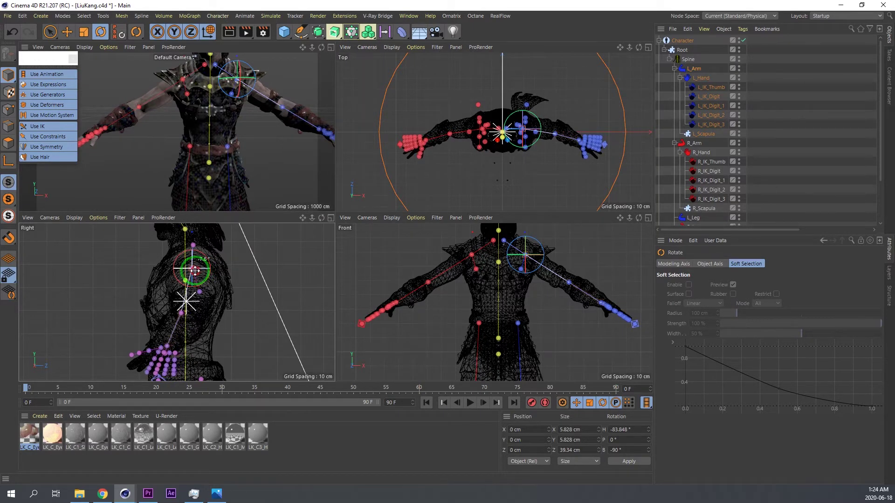
{"action": "left_click_drag", "start_coordinate": [193, 270], "coordinate": [192, 271]}
- Move the elbow joints backward into the model's elbows and rotate the forearms forward towards the mesh hands
{"action": "left_click", "coordinate": [187, 327]}
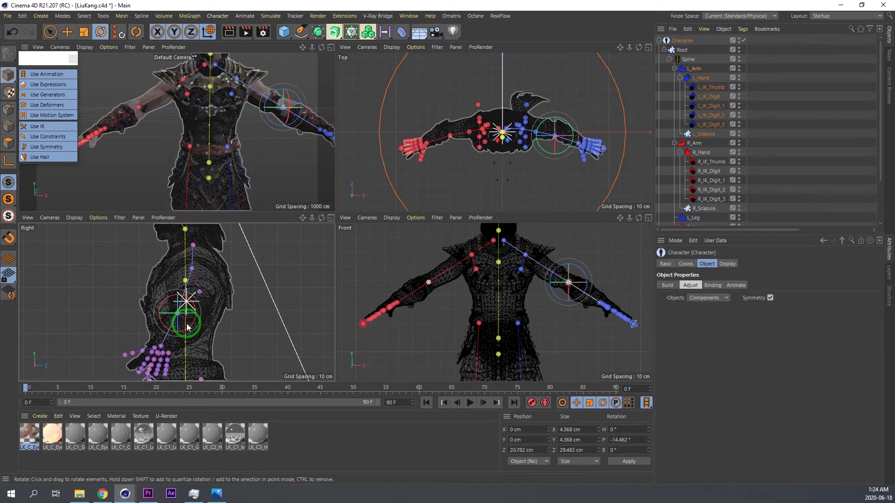
{"action": "key", "text": "e"}
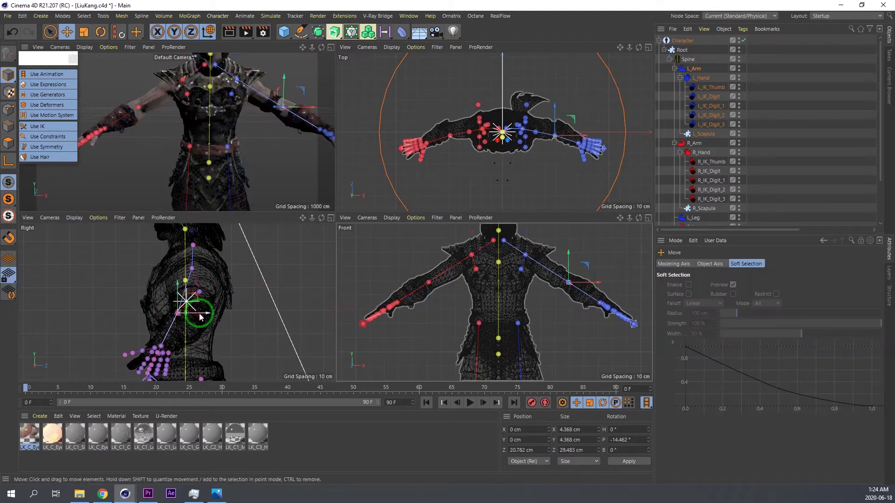
{"action": "mouse_move", "coordinate": [199, 317]}
{"action": "left_mouse_down"}
{"action": "mouse_move", "coordinate": [211, 309]}
{"action": "mouse_move", "coordinate": [184, 313]}
{"action": "left_mouse_up"}
{"action": "key", "text": "r"}
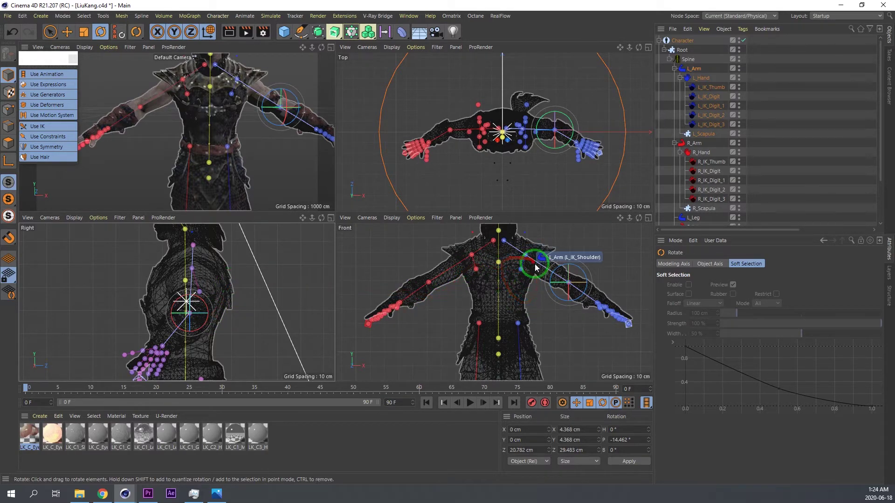
- Lower the spine's neck joint slightly within the model's neck in the Right view
{"action": "middle_click", "coordinate": [202, 275]}
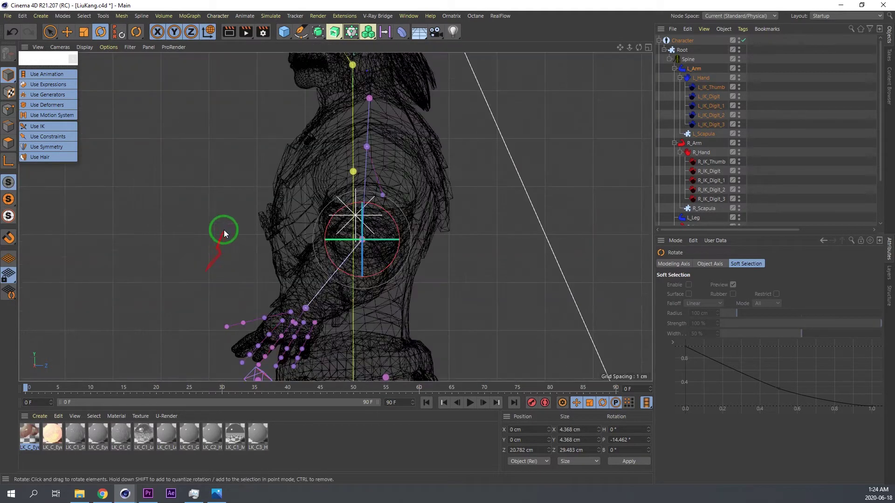
{"action": "scroll", "coordinate": [297, 255], "scroll_direction": "up", "scroll_amount": 5}
{"action": "scroll", "coordinate": [320, 160], "scroll_direction": "up", "scroll_amount": 4}
{"action": "left_click", "coordinate": [345, 136]}
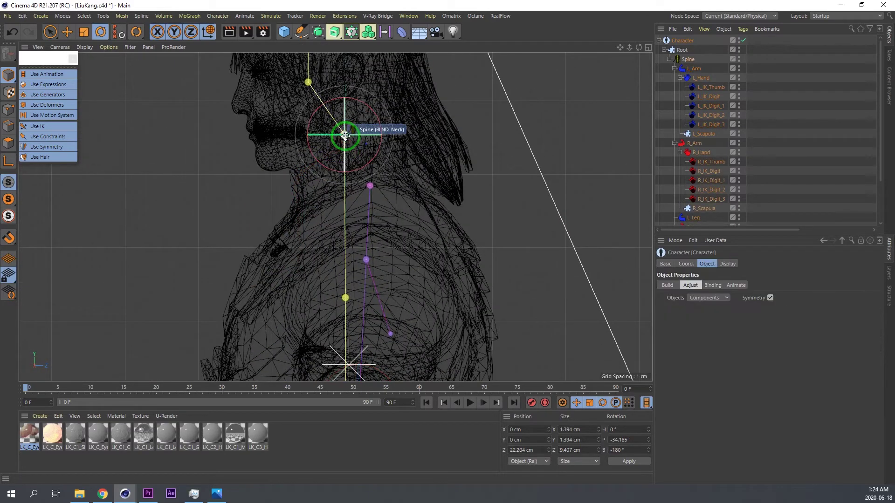
{"action": "key", "text": "e"}
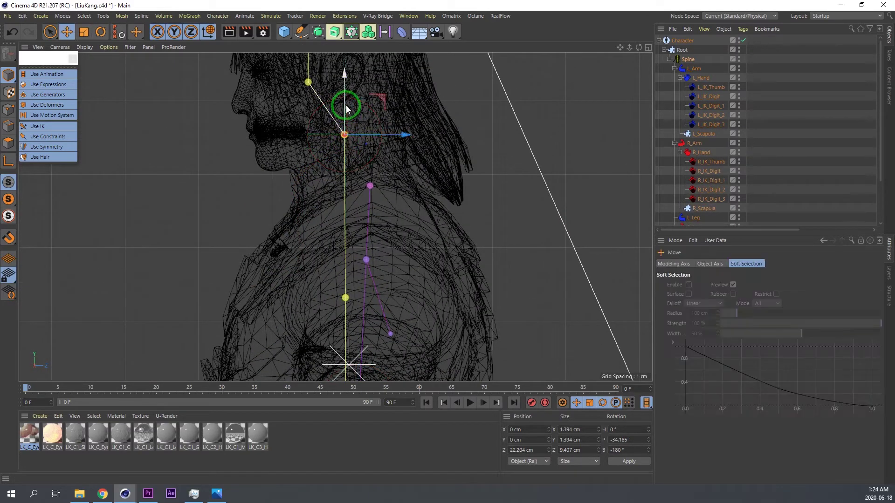
{"action": "left_click_drag", "start_coordinate": [348, 96], "coordinate": [347, 105]}
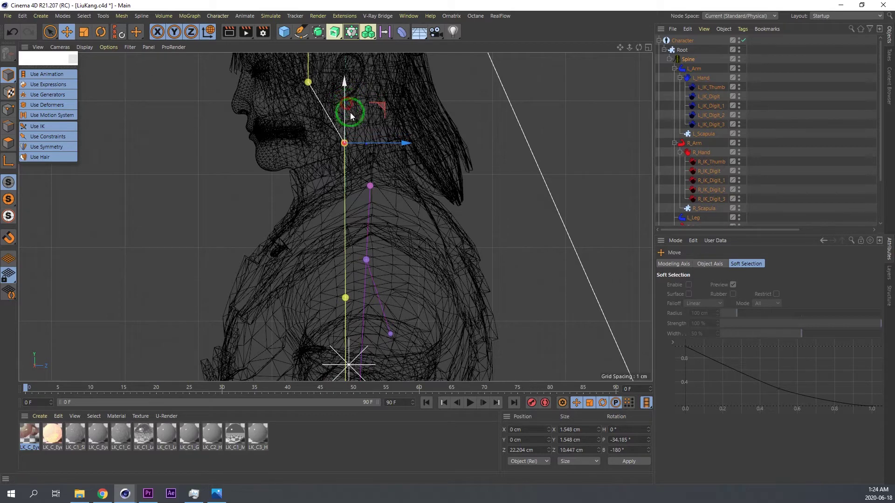
{"action": "middle_click_drag", "start_coordinate": [362, 140], "coordinate": [366, 186], "text": "alt"}
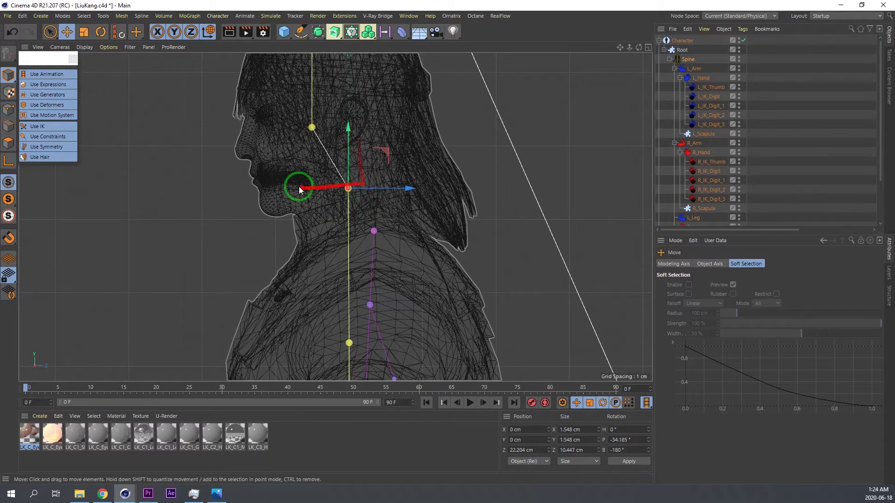
- Move the spine's head joint forward and down to the model's chin in the Right view
{"action": "left_click", "coordinate": [317, 129]}
{"action": "left_click_drag", "start_coordinate": [334, 125], "coordinate": [288, 131]}
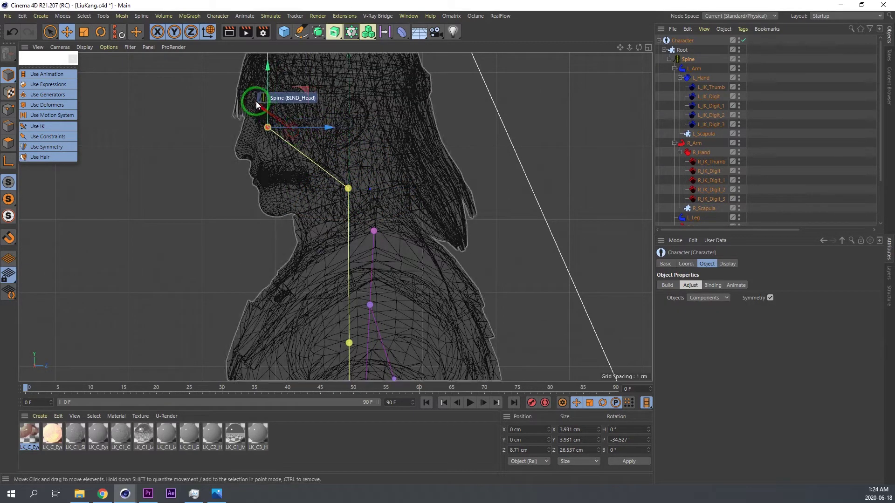
{"action": "left_click_drag", "start_coordinate": [265, 93], "coordinate": [265, 189]}
{"action": "left_click_drag", "start_coordinate": [286, 150], "coordinate": [332, 290]}
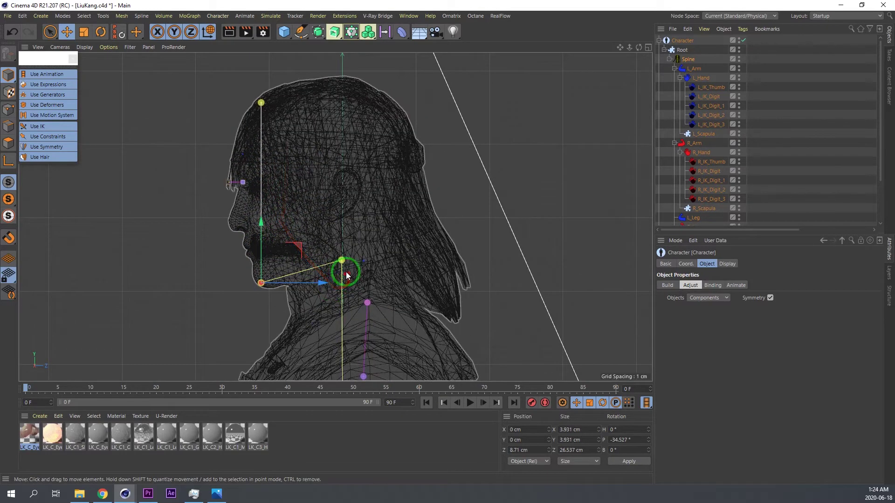
- Move the head tip joint backward and slightly up to the crown of the model's head
{"action": "left_click", "coordinate": [260, 98]}
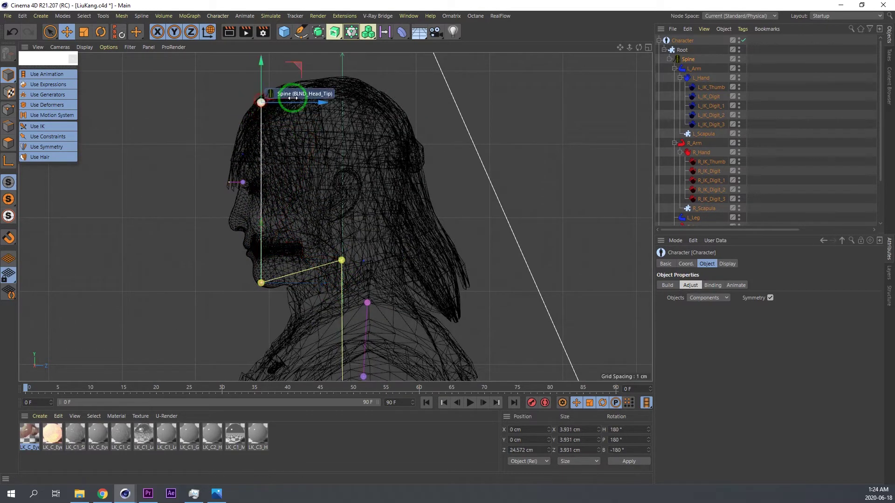
{"action": "left_click_drag", "start_coordinate": [292, 97], "coordinate": [321, 67]}
{"action": "scroll", "coordinate": [342, 219], "scroll_direction": "down", "scroll_amount": 5}
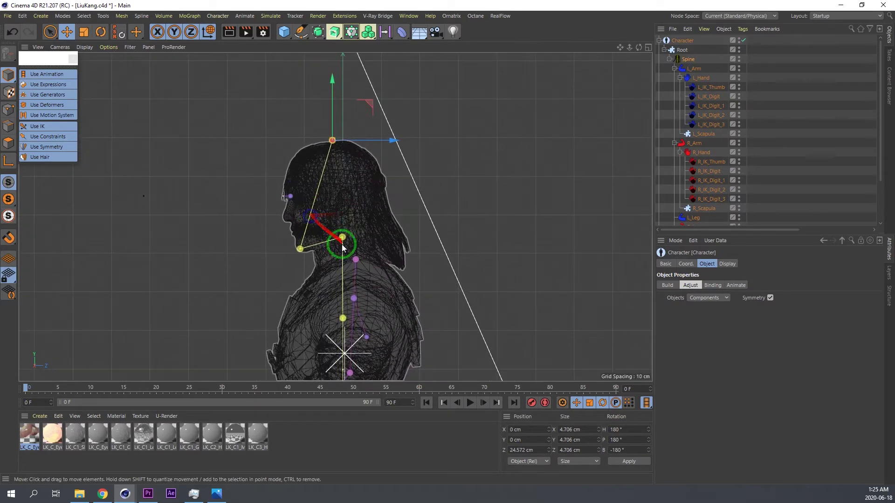
- Examine how the arm and hand joints line up with the mesh in the side, perspective and Top views
{"action": "middle_click_drag", "start_coordinate": [354, 260], "coordinate": [352, 140], "text": "alt"}
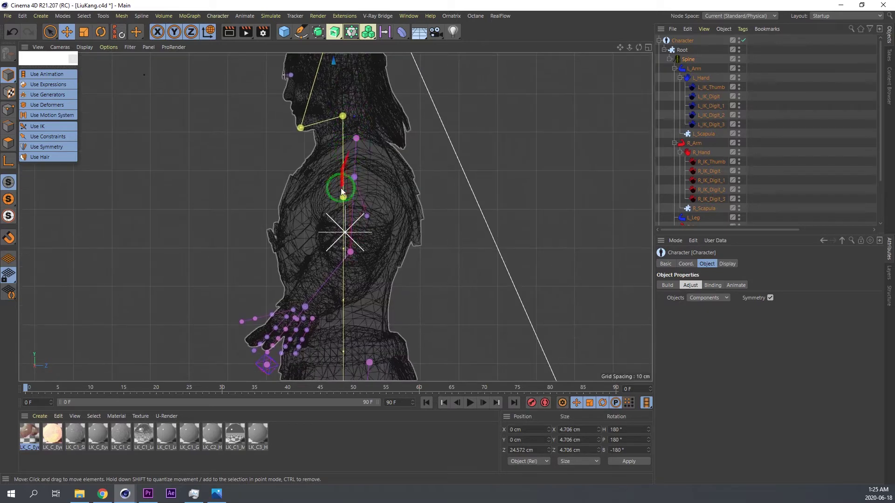
{"action": "middle_click", "coordinate": [414, 265]}
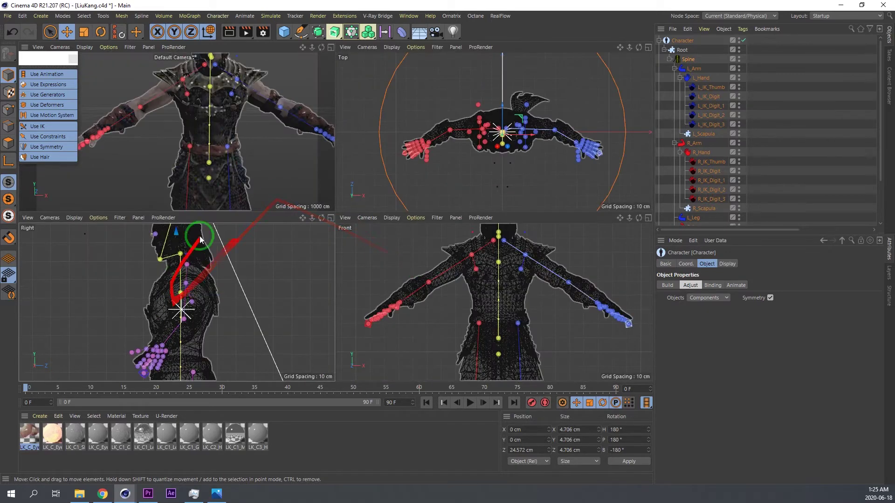
{"action": "middle_click", "coordinate": [199, 138]}
{"action": "left_click_drag", "start_coordinate": [201, 186], "coordinate": [367, 248], "text": "alt"}
{"action": "middle_click", "coordinate": [373, 242]}
{"action": "middle_click", "coordinate": [493, 135]}
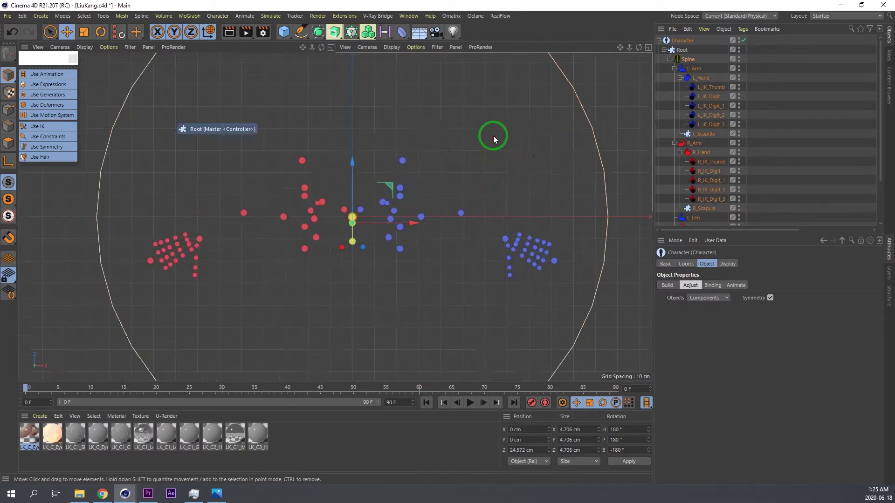
{"action": "right_click_drag", "start_coordinate": [348, 238], "coordinate": [380, 226], "text": "alt"}
{"action": "middle_click_drag", "start_coordinate": [337, 214], "coordinate": [480, 170], "text": "alt"}
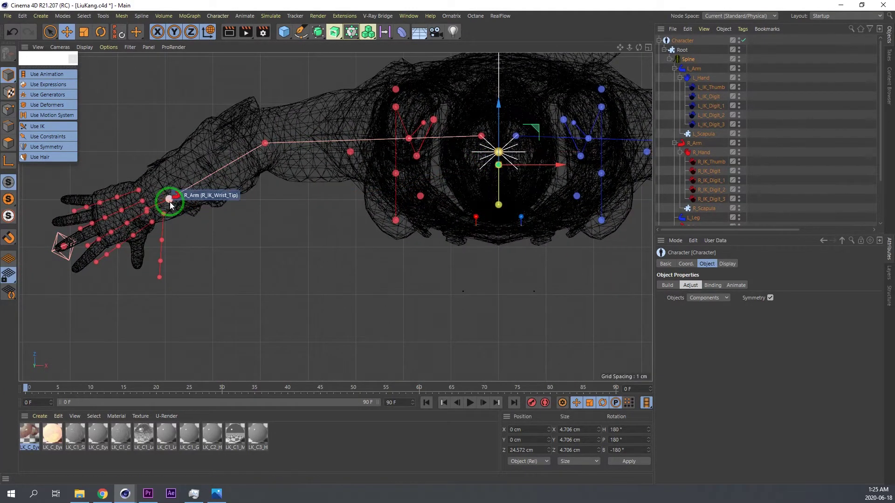
{"action": "middle_click", "coordinate": [192, 206]}
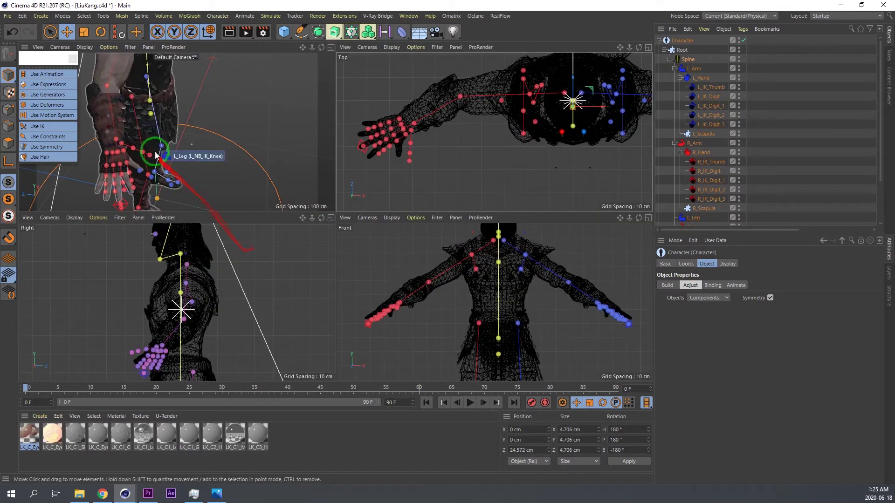
{"action": "middle_click", "coordinate": [191, 158]}
{"action": "left_click_drag", "start_coordinate": [260, 219], "coordinate": [159, 187], "text": "alt"}
{"action": "middle_click", "coordinate": [298, 194]}
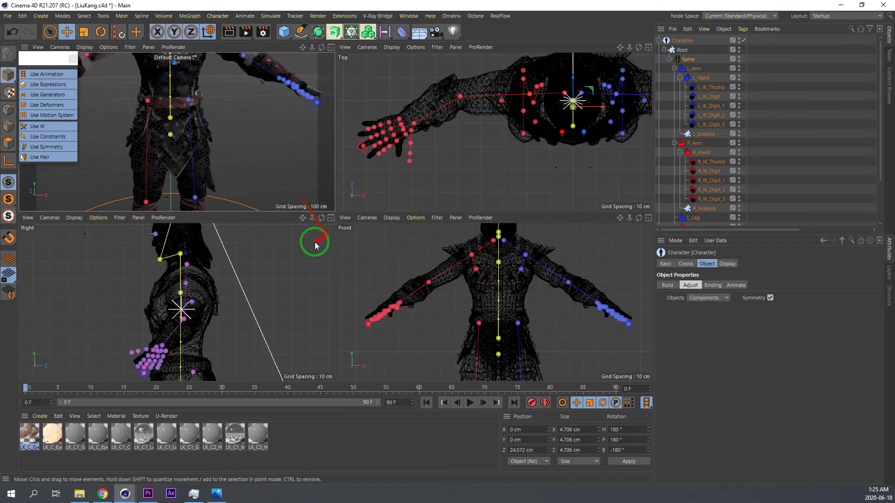
- In the Front view, rotate the right forearm chain up about 3.7° from the elbow joint to bring the hand joints into the mesh
{"action": "middle_click", "coordinate": [463, 306]}
{"action": "scroll", "coordinate": [180, 200], "scroll_direction": "up", "scroll_amount": 5}
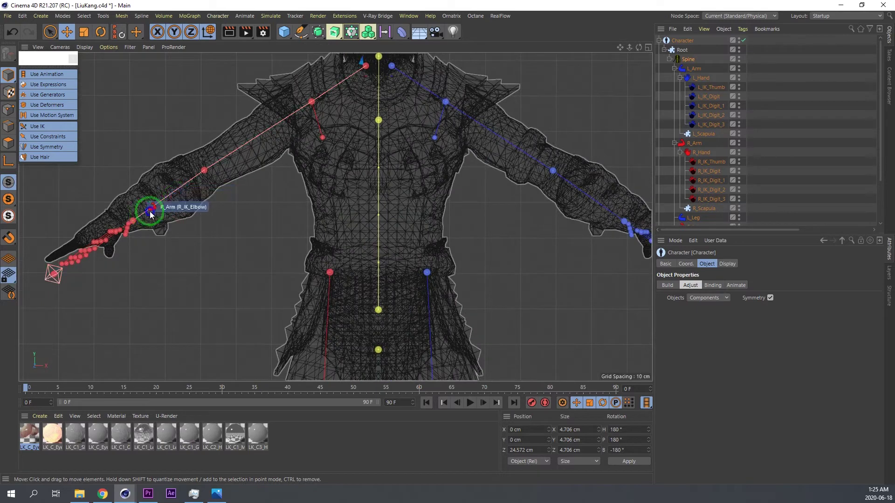
{"action": "scroll", "coordinate": [150, 214], "scroll_direction": "up", "scroll_amount": 5}
{"action": "scroll", "coordinate": [301, 202], "scroll_direction": "down", "scroll_amount": 6}
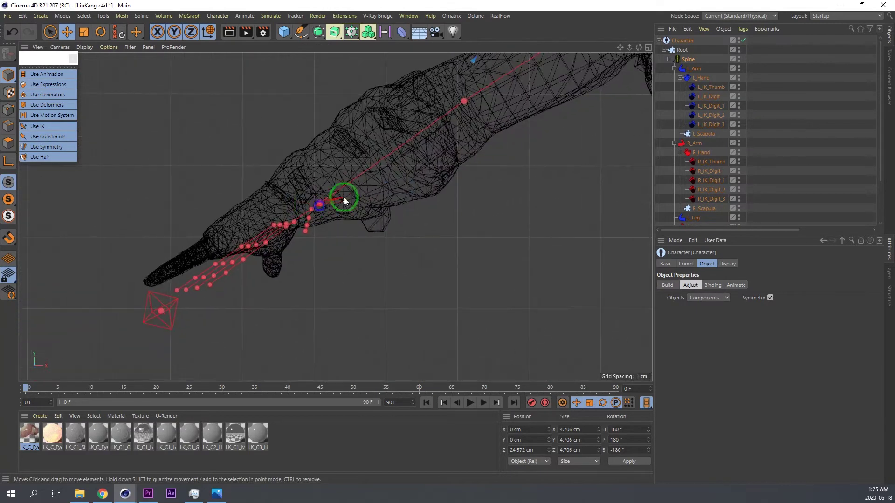
{"action": "left_click", "coordinate": [422, 159]}
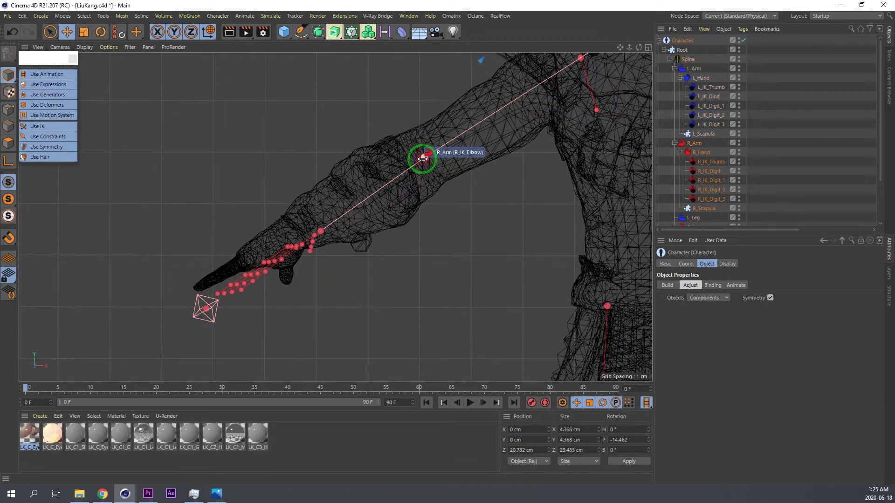
{"action": "key", "text": "r"}
{"action": "left_click_drag", "start_coordinate": [419, 191], "coordinate": [411, 196]}
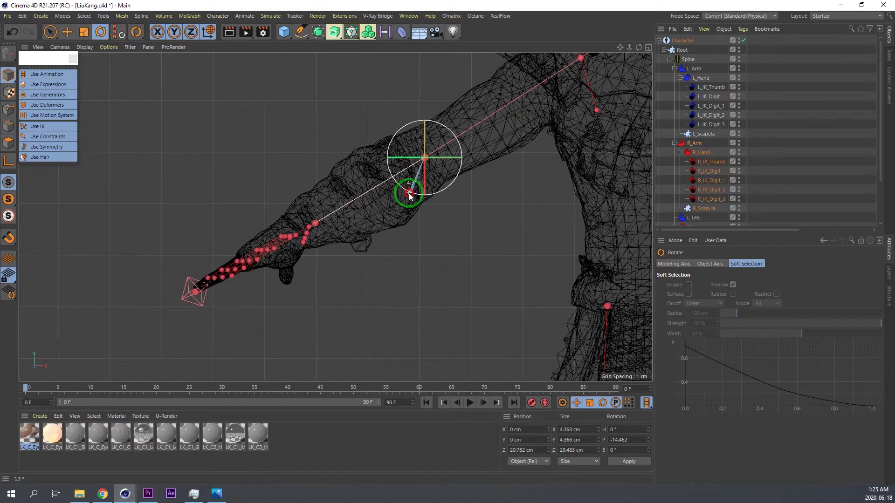
- Slide the right wrist joint about 3.3 cm along the forearm towards the fingers so the hand joints fill the mesh hand
{"action": "left_click", "coordinate": [315, 223]}
{"action": "key", "text": "e"}
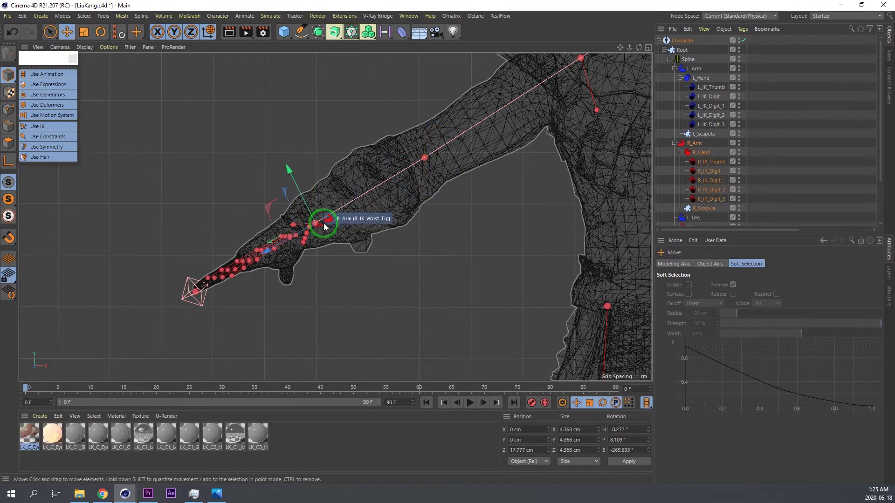
{"action": "left_click_drag", "start_coordinate": [283, 245], "coordinate": [271, 252]}
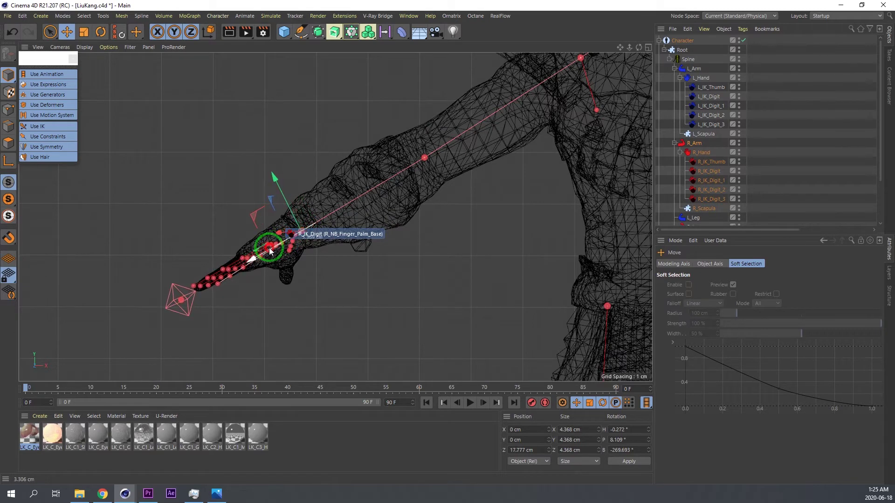
- Check the hand in perspective and shift the right wrist joint about 2 cm backward in the Top view to centre it in the wrist
{"action": "middle_click", "coordinate": [376, 303]}
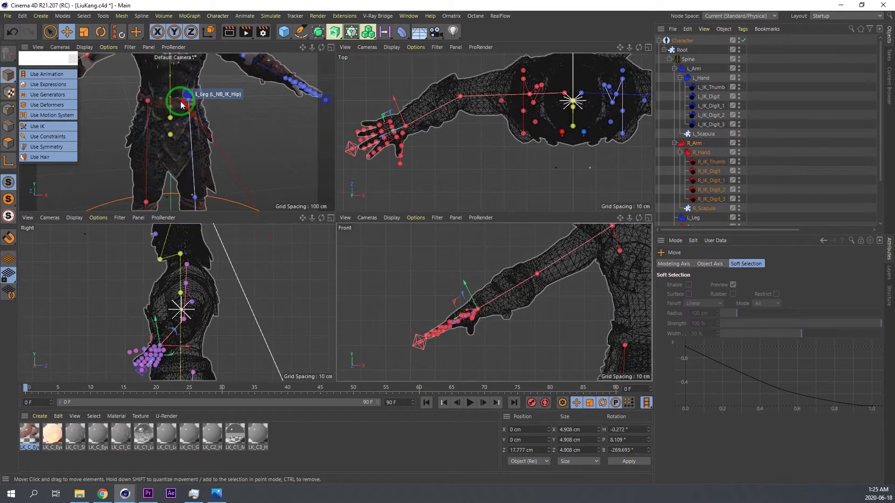
{"action": "middle_click", "coordinate": [180, 101]}
{"action": "middle_click_drag", "start_coordinate": [270, 125], "coordinate": [409, 207], "text": "alt"}
{"action": "right_click_drag", "start_coordinate": [270, 223], "coordinate": [317, 203], "text": "alt"}
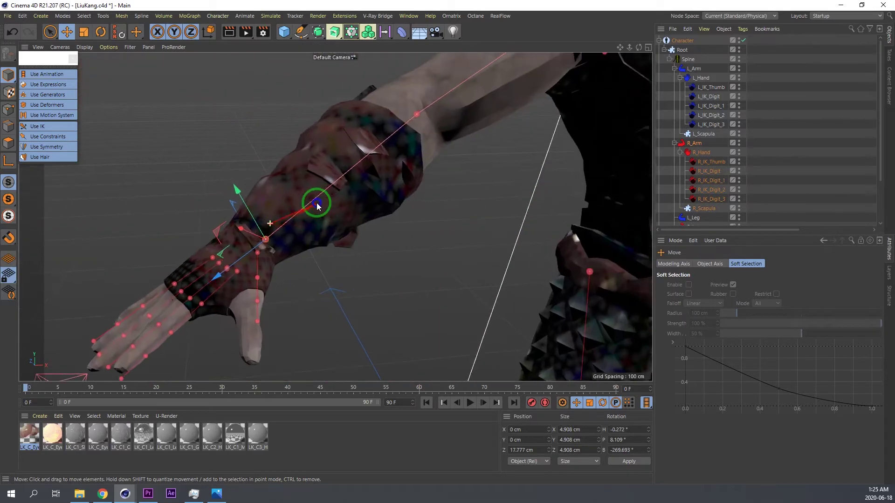
{"action": "left_click_drag", "start_coordinate": [317, 203], "coordinate": [355, 252], "text": "alt"}
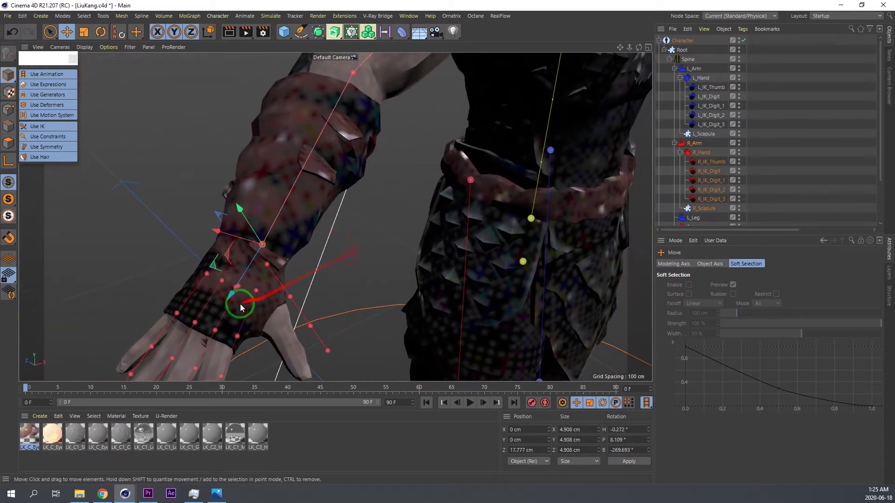
{"action": "left_click_drag", "start_coordinate": [239, 304], "coordinate": [300, 194], "text": "alt"}
{"action": "middle_click", "coordinate": [352, 208]}
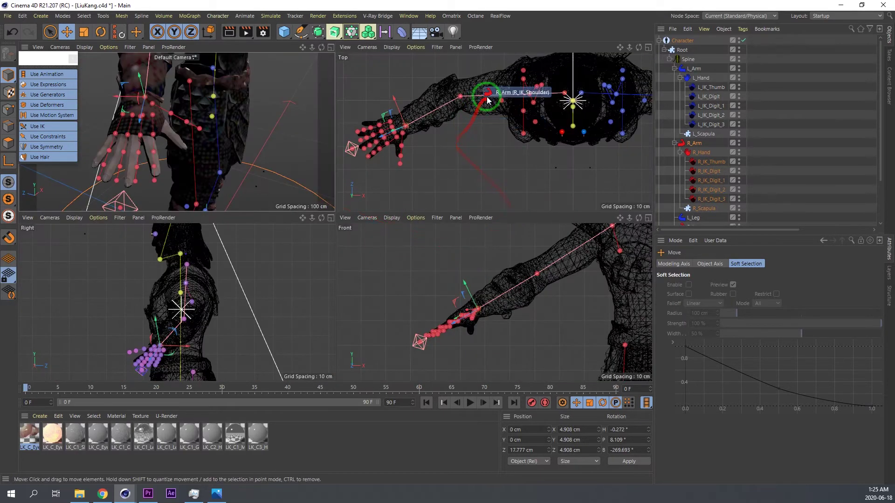
{"action": "middle_click_drag", "start_coordinate": [475, 106], "coordinate": [466, 118], "text": "alt"}
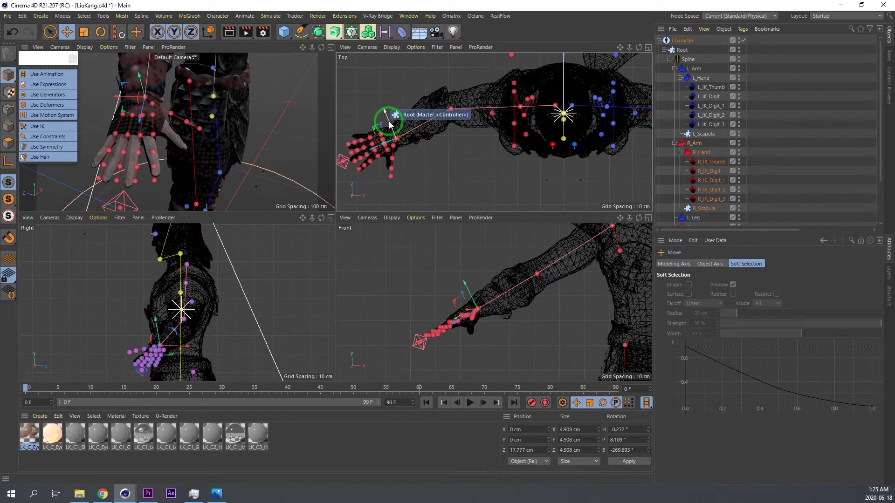
{"action": "left_click_drag", "start_coordinate": [390, 122], "coordinate": [389, 120]}
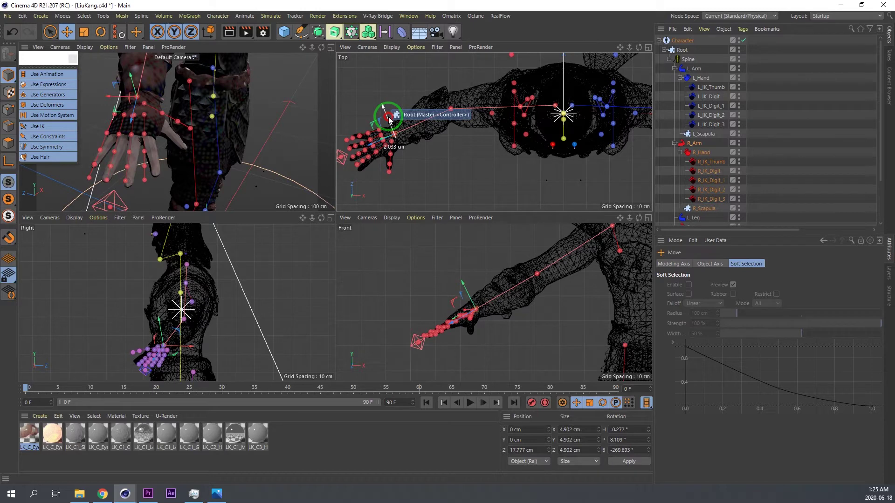
{"action": "middle_click_drag", "start_coordinate": [567, 125], "coordinate": [368, 141], "text": "alt"}
{"action": "left_click_drag", "start_coordinate": [494, 132], "coordinate": [245, 130]}
- Rotate the R_IK_Thumb chain about 23° from its base joint so it follows the mesh thumb
{"action": "middle_click", "coordinate": [203, 125]}
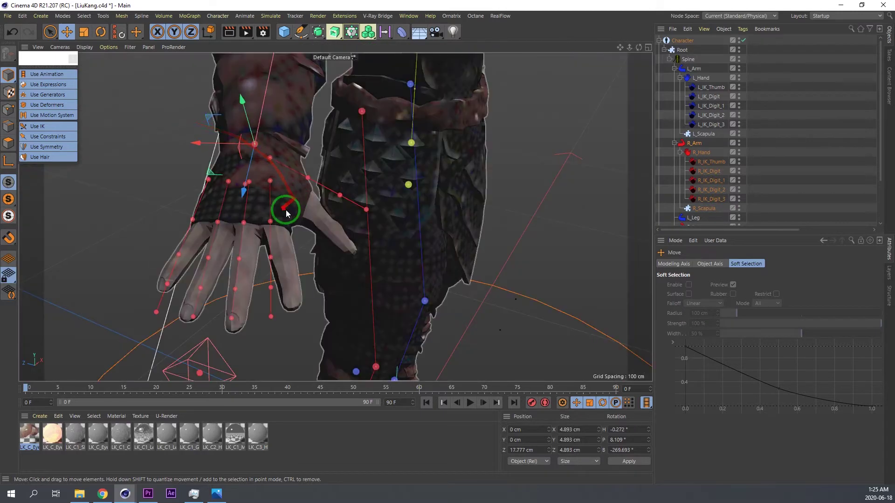
{"action": "left_click_drag", "start_coordinate": [287, 205], "coordinate": [278, 160], "text": "alt"}
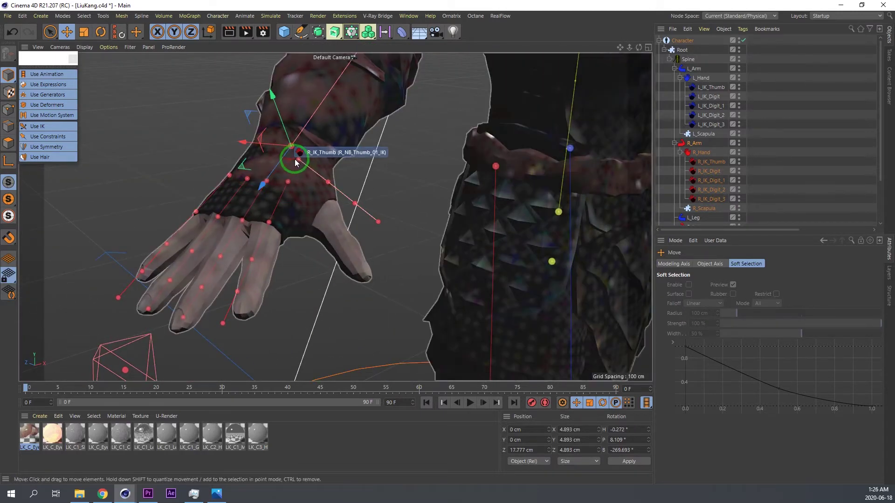
{"action": "left_click", "coordinate": [297, 161]}
{"action": "key", "text": "r"}
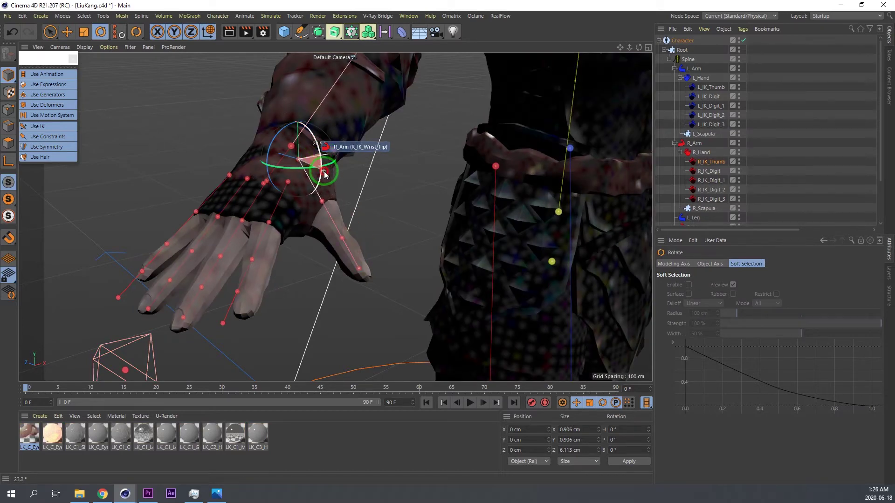
{"action": "left_click_drag", "start_coordinate": [325, 176], "coordinate": [278, 197], "text": "alt"}
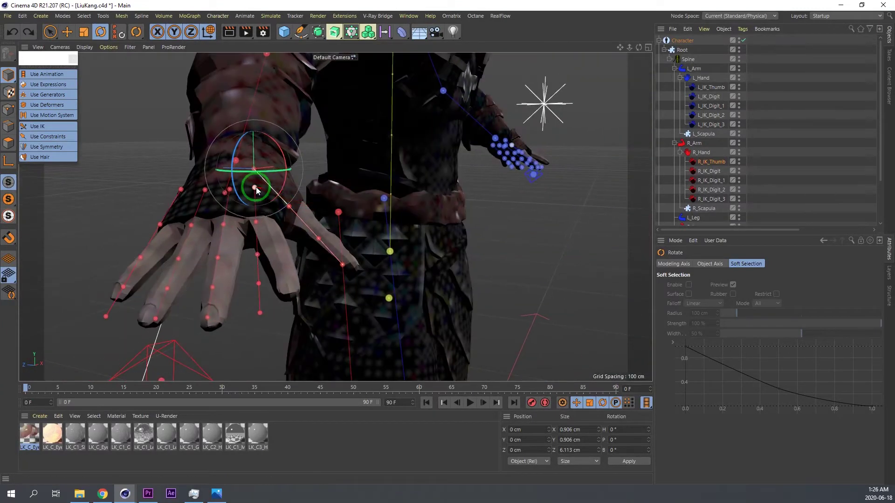
- Rotate the R_IK_Digit chain from its palm base joint about 10° sideways and tilt it slightly to follow the index finger
{"action": "left_click", "coordinate": [256, 188]}
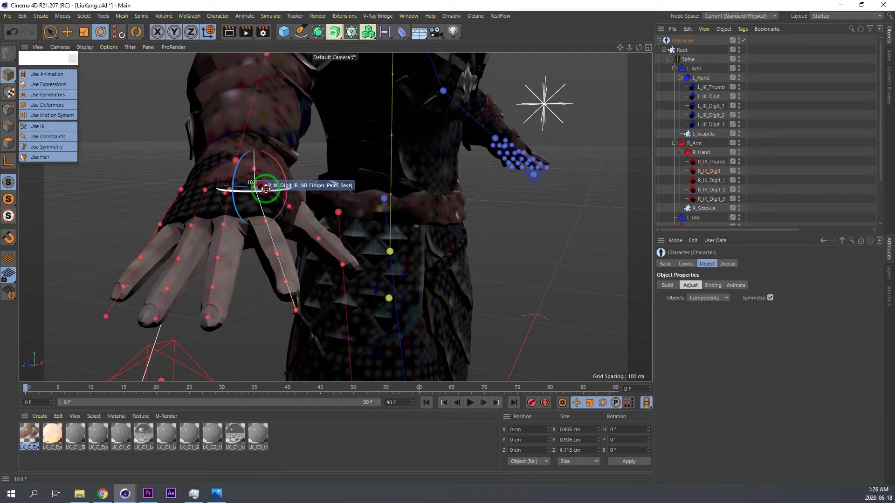
{"action": "key", "text": "e"}
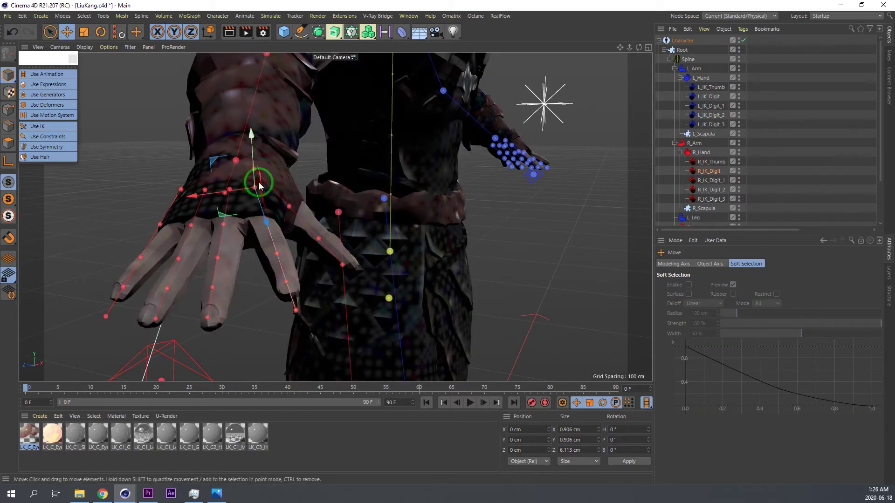
{"action": "key", "text": "r"}
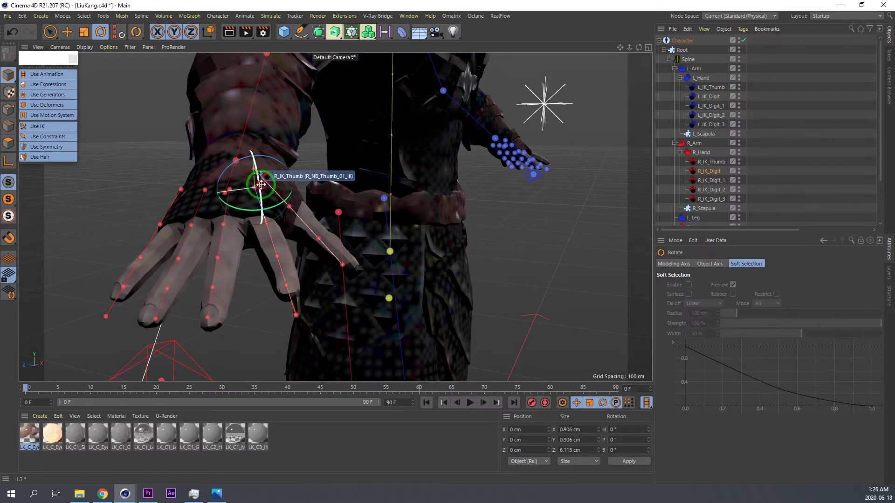
- Move and rotate the remaining right finger chains, through R_IK_Digit_3, from their palm joints so they follow the mesh fingers
{"action": "left_click_drag", "start_coordinate": [299, 237], "coordinate": [195, 189], "text": "alt"}
{"action": "key", "text": "e"}
{"action": "key", "text": "r"}
{"action": "key", "text": "e"}
{"action": "key", "text": "r"}
{"action": "left_click_drag", "start_coordinate": [196, 188], "coordinate": [228, 203]}
{"action": "key", "text": "e"}
{"action": "key", "text": "r"}
{"action": "left_click_drag", "start_coordinate": [246, 248], "coordinate": [245, 202], "text": "alt"}
{"action": "left_click_drag", "start_coordinate": [135, 164], "coordinate": [100, 240], "text": "alt"}
{"action": "key", "text": "e"}
- Check both arms and hands in the Top view and save the LiuKang.c4d scene
{"action": "right_click_drag", "start_coordinate": [267, 199], "coordinate": [147, 198], "text": "alt"}
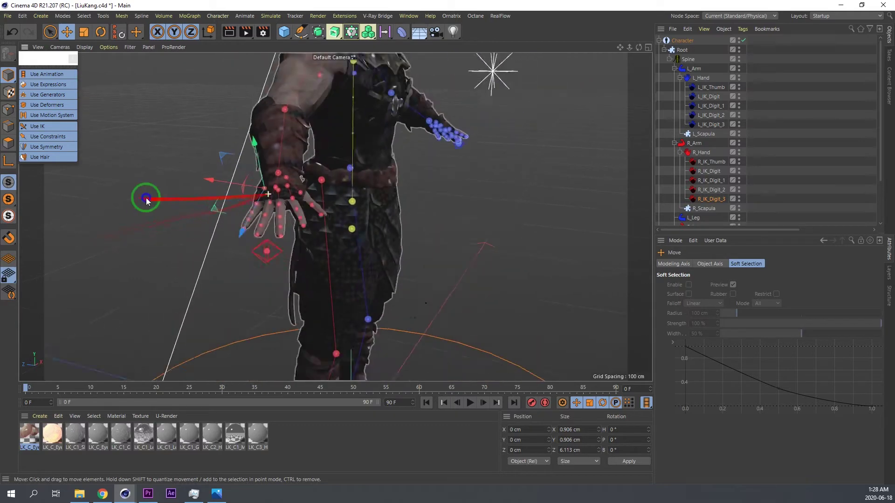
{"action": "middle_click_drag", "start_coordinate": [256, 186], "coordinate": [170, 252], "text": "alt"}
{"action": "middle_click", "coordinate": [299, 223]}
{"action": "middle_click", "coordinate": [476, 158]}
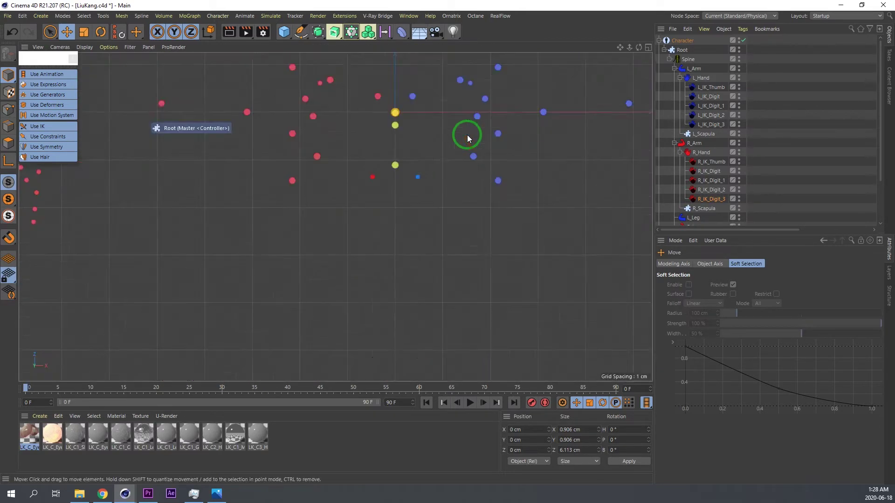
{"action": "scroll", "coordinate": [467, 135], "scroll_direction": "down", "scroll_amount": 4}
{"action": "key", "text": "ctrl+s"}
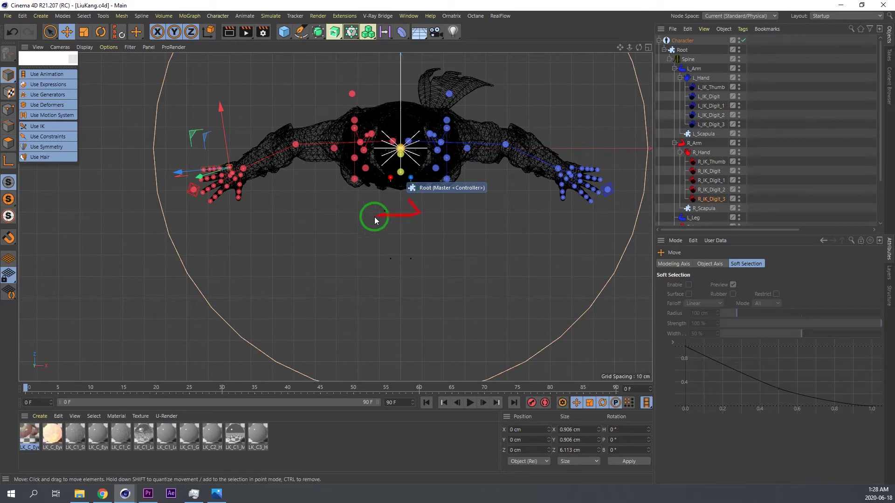
- Adjust the lower R_Scapula joint's sideways position beneath the right shoulder in the perspective view
{"action": "middle_click", "coordinate": [344, 222]}
{"action": "middle_click", "coordinate": [209, 144]}
{"action": "scroll", "coordinate": [209, 144], "scroll_direction": "up", "scroll_amount": 3}
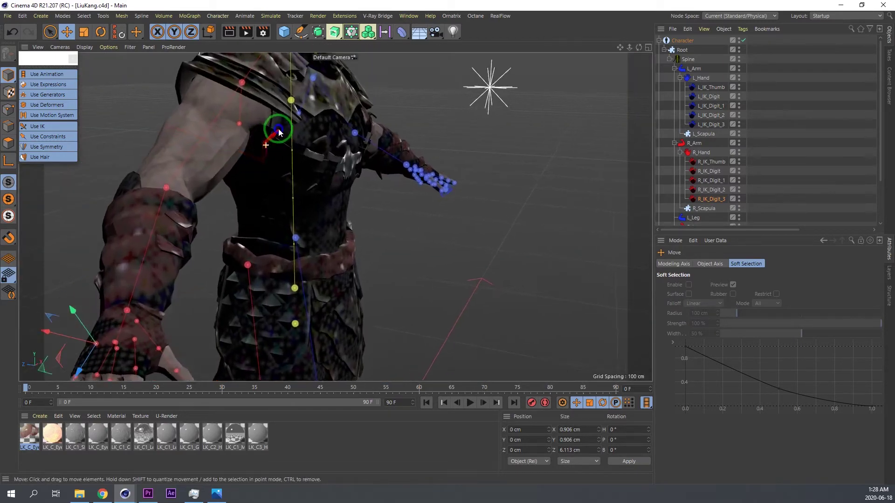
{"action": "left_click", "coordinate": [247, 122]}
{"action": "left_click_drag", "start_coordinate": [248, 121], "coordinate": [206, 145]}
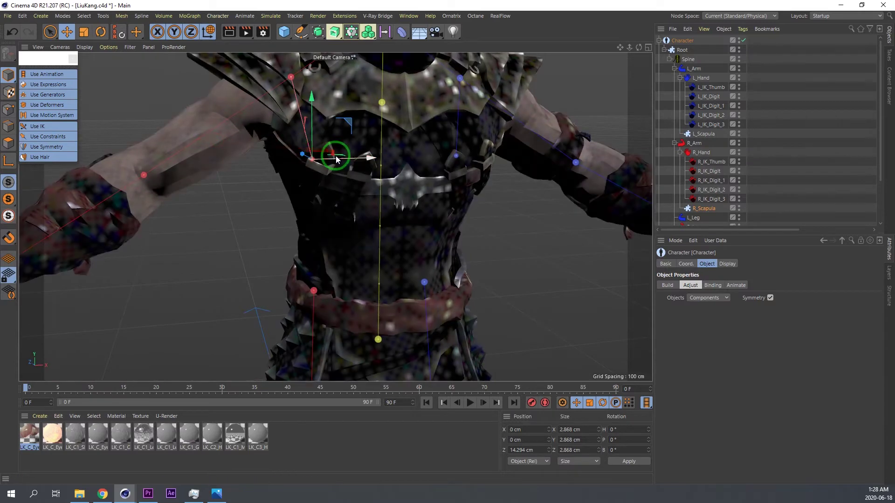
{"action": "left_click_drag", "start_coordinate": [335, 159], "coordinate": [336, 159]}
{"action": "left_click_drag", "start_coordinate": [357, 188], "coordinate": [455, 200], "text": "alt"}
{"action": "scroll", "coordinate": [454, 200], "scroll_direction": "down", "scroll_amount": 5}
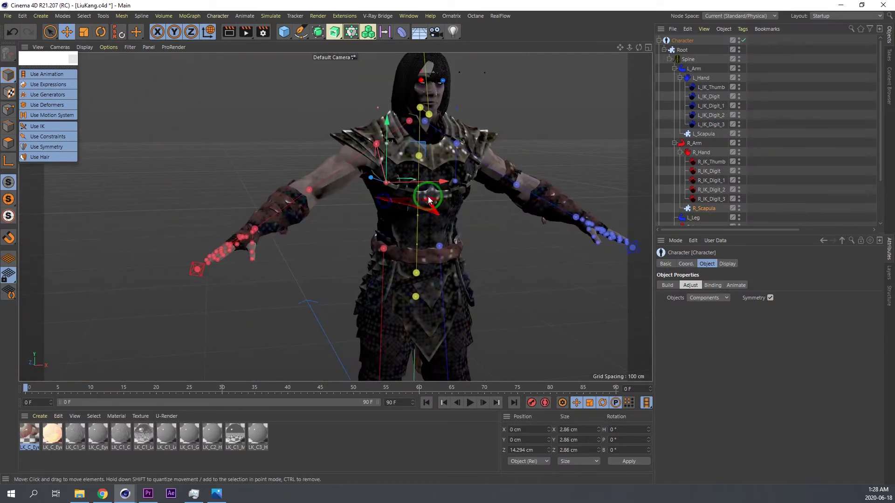
- Bind the mesh to the rig by adding LiuKang_C to the Character's Binding objects
{"action": "middle_click_drag", "start_coordinate": [429, 200], "coordinate": [377, 162], "text": "alt"}
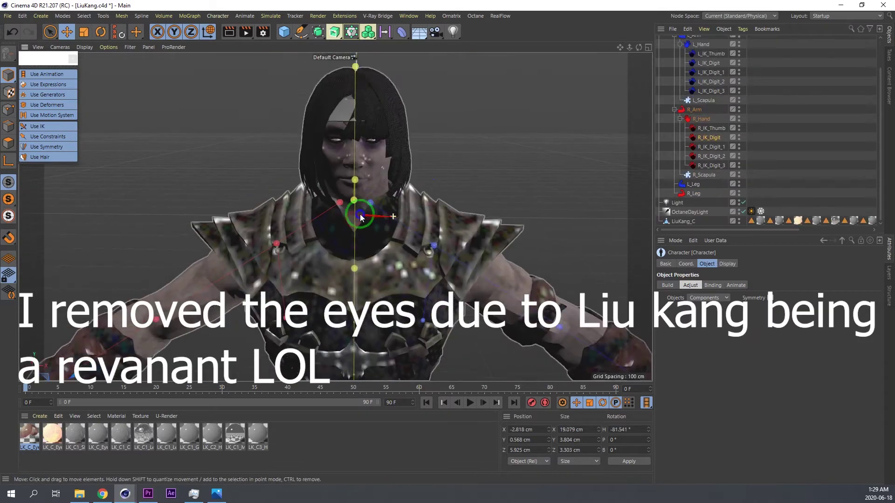
{"action": "right_click_drag", "start_coordinate": [360, 216], "coordinate": [326, 216], "text": "alt"}
{"action": "middle_click_drag", "start_coordinate": [375, 205], "coordinate": [315, 135], "text": "alt"}
{"action": "right_click_drag", "start_coordinate": [392, 244], "coordinate": [362, 238], "text": "alt"}
{"action": "middle_click_drag", "start_coordinate": [340, 251], "coordinate": [322, 181], "text": "alt"}
{"action": "left_click_drag", "start_coordinate": [323, 180], "coordinate": [644, 237], "text": "alt"}
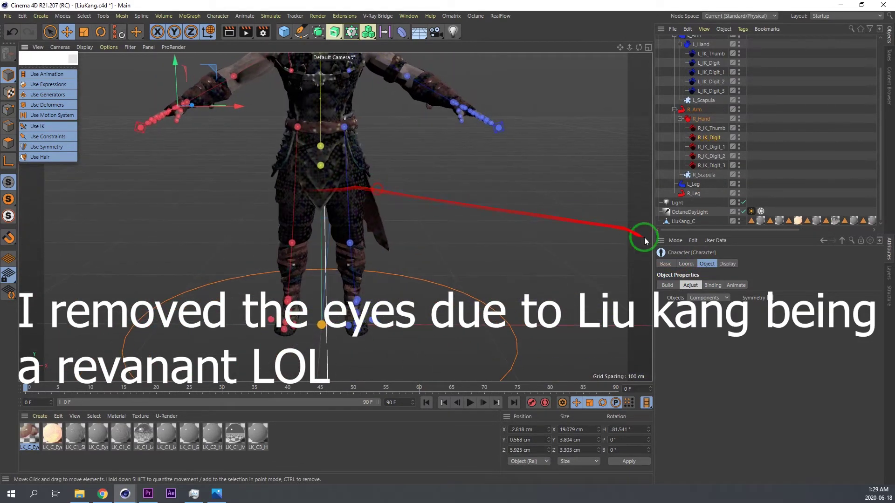
{"action": "left_click", "coordinate": [713, 285]}
{"action": "left_click", "coordinate": [699, 265]}
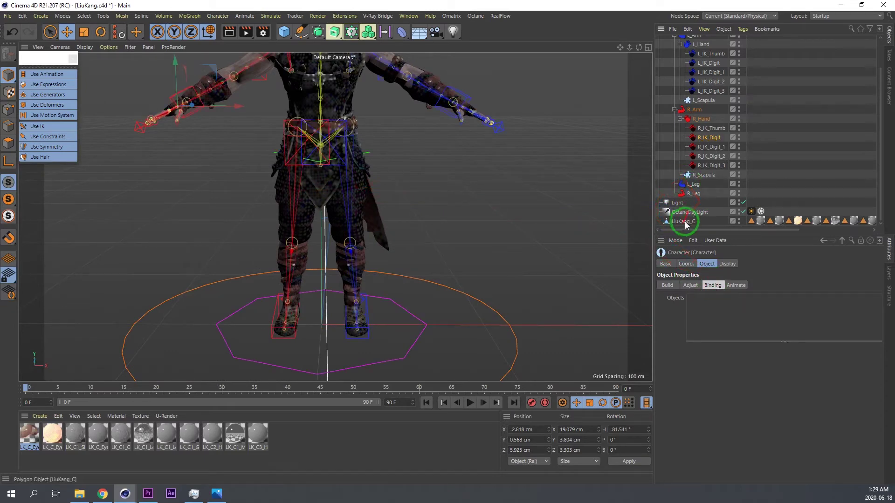
{"action": "left_click_drag", "start_coordinate": [721, 318], "coordinate": [723, 322]}
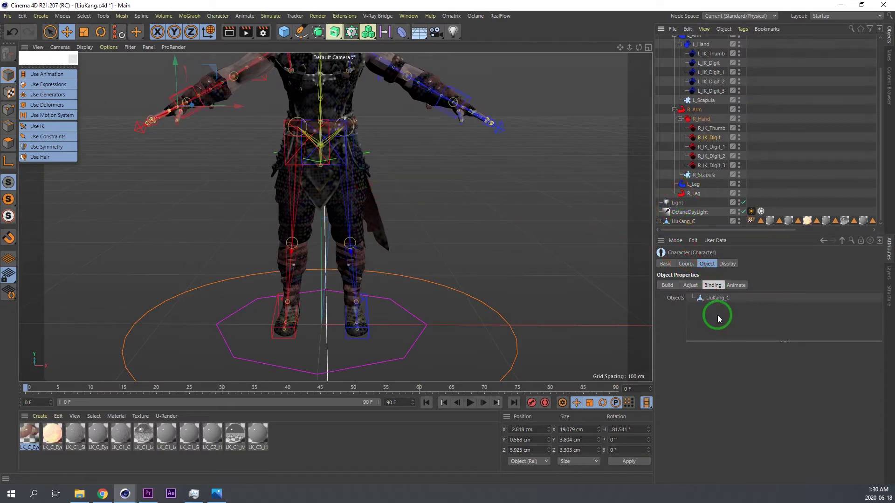
{"action": "middle_click_drag", "start_coordinate": [328, 145], "coordinate": [320, 213], "text": "alt"}
{"action": "mouse_move", "coordinate": [354, 174]}
{"action": "left_mouse_down", "text": "alt"}
{"action": "mouse_move", "coordinate": [296, 174]}
{"action": "mouse_move", "coordinate": [353, 174]}
{"action": "left_mouse_up", "text": "alt"}
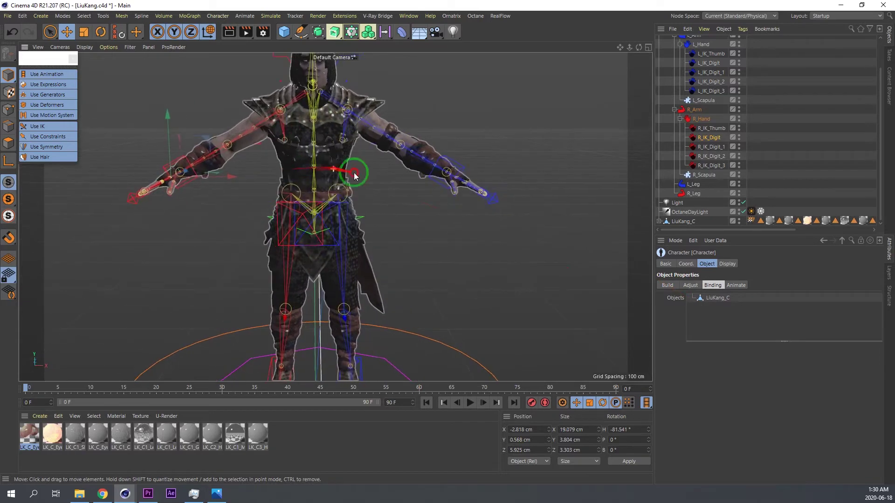
- Switch the Character to Animate mode, add a walk cycle and play it
{"action": "left_click", "coordinate": [736, 285]}
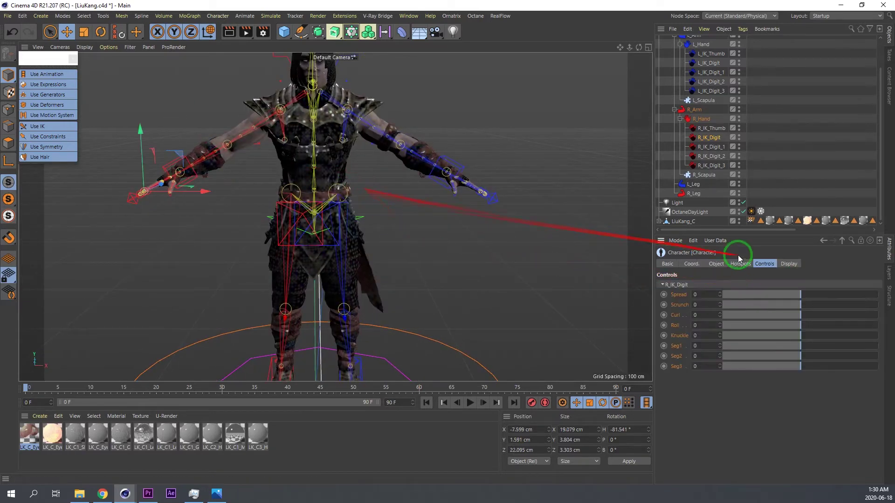
{"action": "left_click", "coordinate": [717, 264]}
{"action": "left_click", "coordinate": [859, 302]}
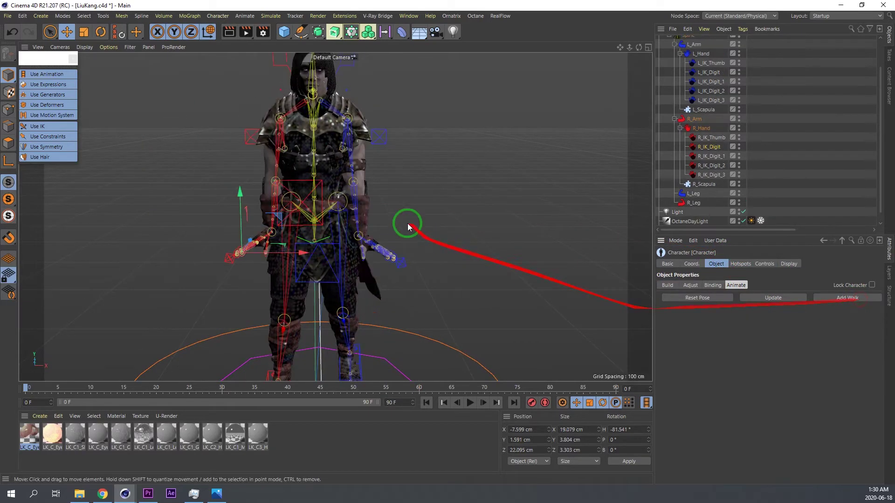
{"action": "left_click", "coordinate": [38, 97]}
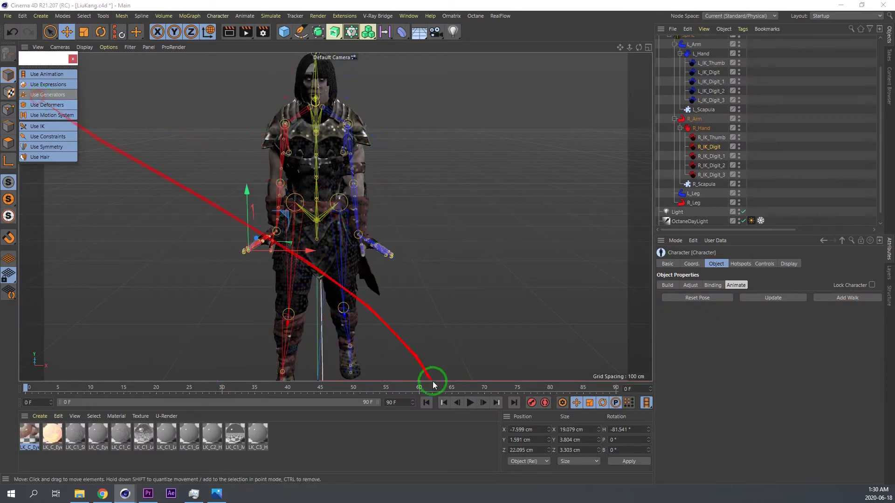
{"action": "left_click", "coordinate": [468, 404]}
- Examine the mesh deformation, hands and legs from the side and front during the walk, and stop and rewind playback to frame 0
{"action": "left_click_drag", "start_coordinate": [346, 249], "coordinate": [223, 245], "text": "alt"}
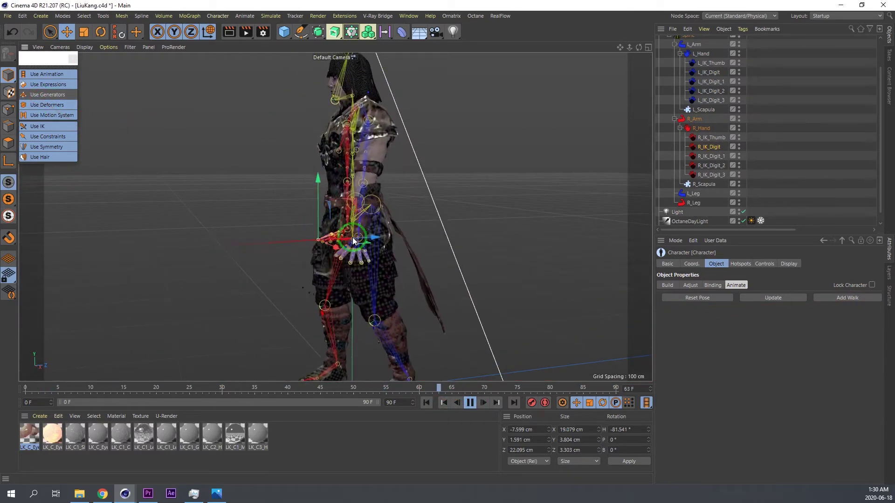
{"action": "left_click_drag", "start_coordinate": [352, 237], "coordinate": [291, 238], "text": "alt"}
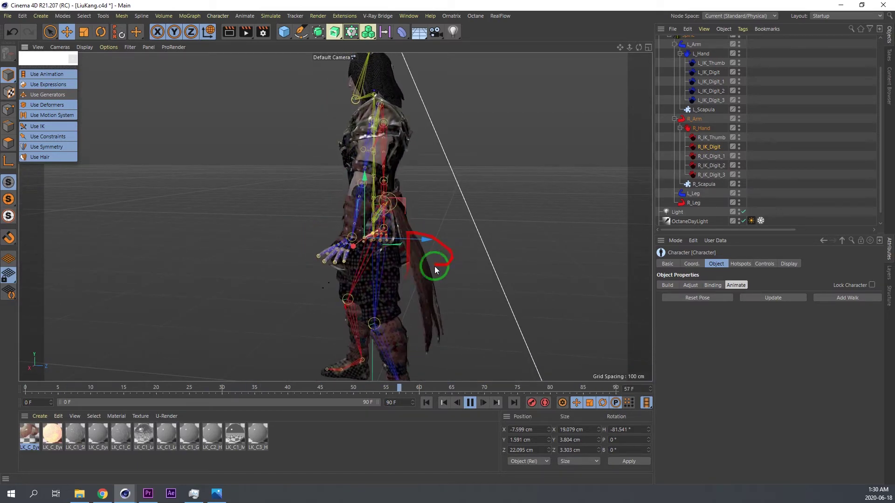
{"action": "right_click_drag", "start_coordinate": [387, 238], "coordinate": [452, 282], "text": "alt"}
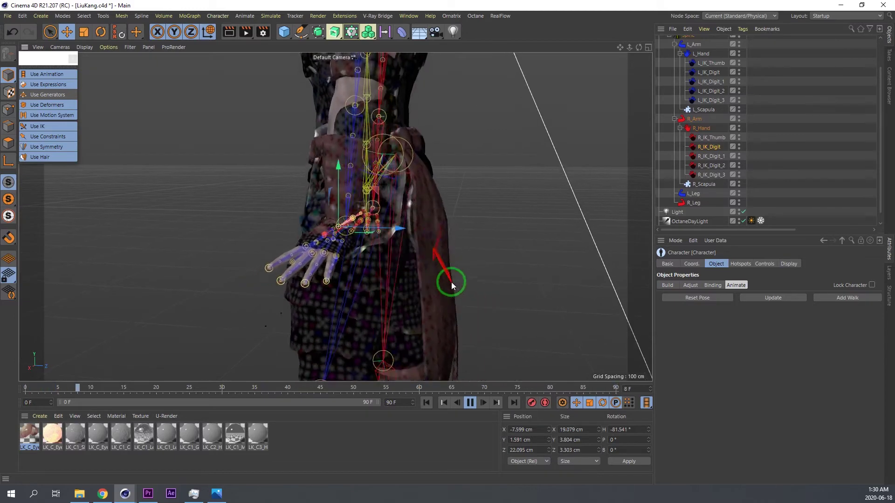
{"action": "right_click_drag", "start_coordinate": [424, 232], "coordinate": [376, 237], "text": "alt"}
{"action": "left_click_drag", "start_coordinate": [375, 236], "coordinate": [430, 246], "text": "alt"}
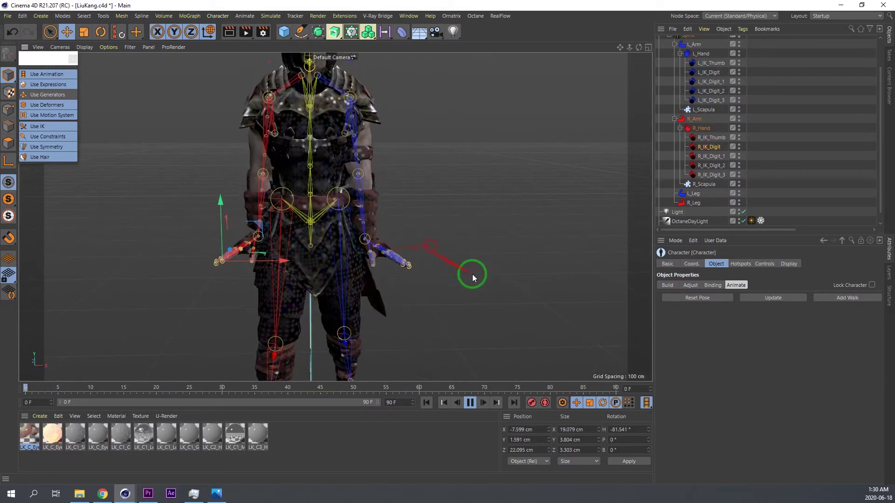
{"action": "right_click_drag", "start_coordinate": [381, 293], "coordinate": [353, 298], "text": "alt"}
{"action": "middle_click_drag", "start_coordinate": [353, 286], "coordinate": [344, 225], "text": "alt"}
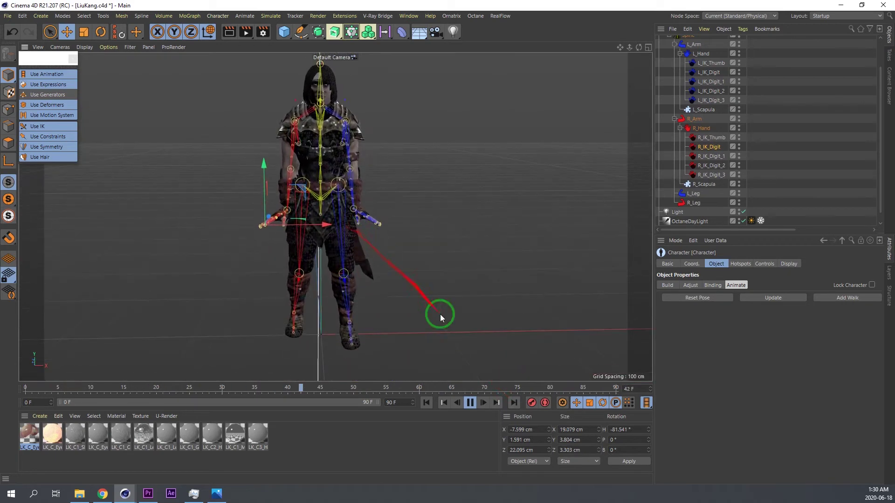
{"action": "left_click", "coordinate": [471, 403]}
{"action": "left_click", "coordinate": [426, 403]}
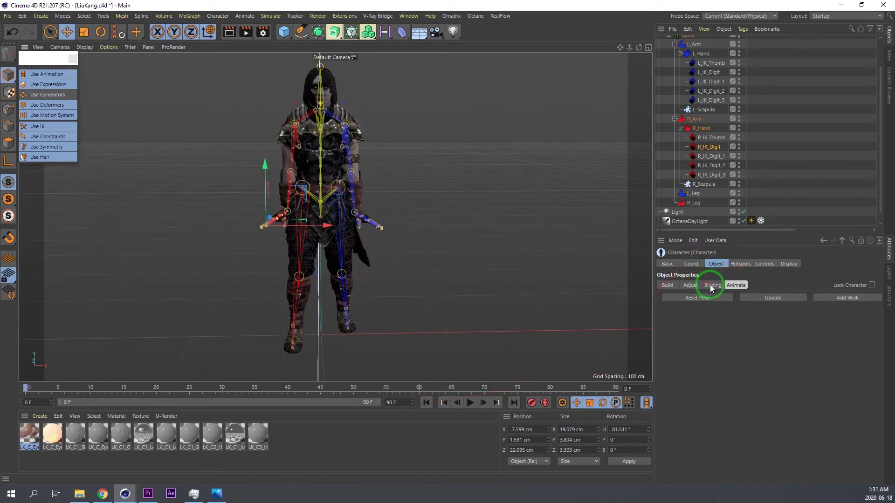
- Delete the CMotion walk object from the Character hierarchy
{"action": "scroll", "coordinate": [700, 155], "scroll_direction": "up", "scroll_amount": 3}
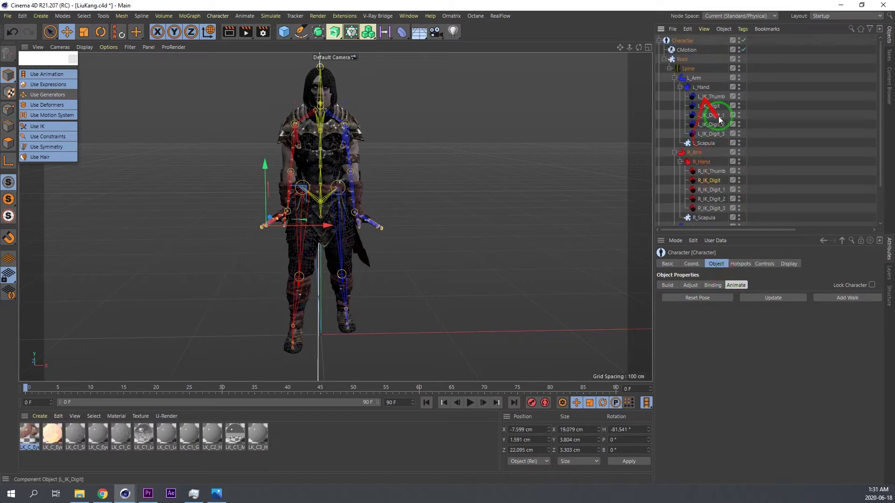
{"action": "left_click", "coordinate": [742, 51]}
{"action": "left_click", "coordinate": [687, 50]}
{"action": "key", "text": "Delete"}
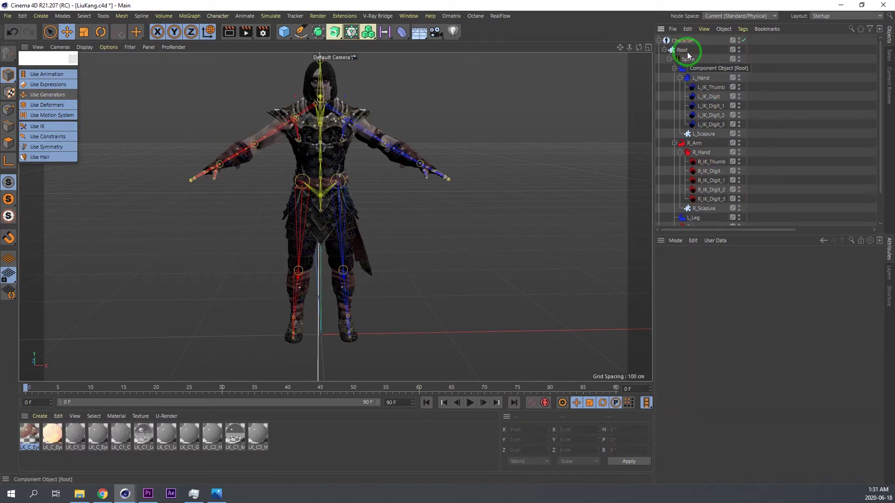
- Set the Character's Visible viewport display option to Controllers
{"action": "left_click", "coordinate": [711, 180]}
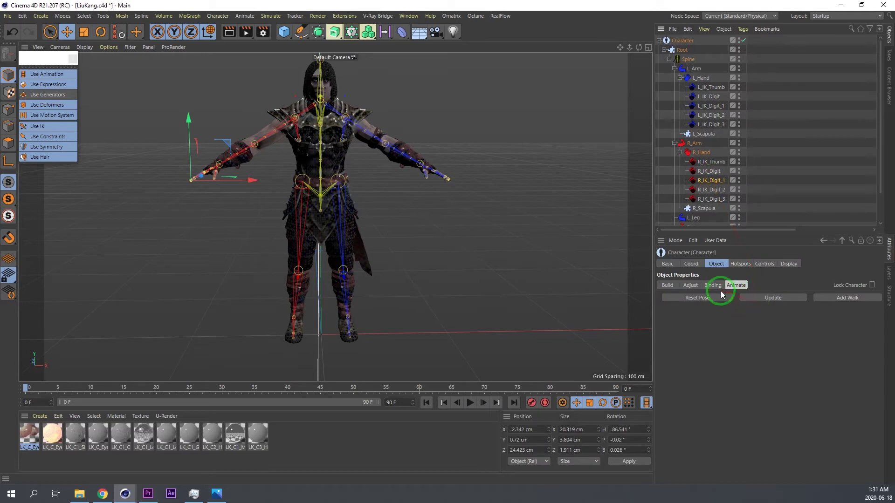
{"action": "scroll", "coordinate": [359, 134], "scroll_direction": "up", "scroll_amount": 5}
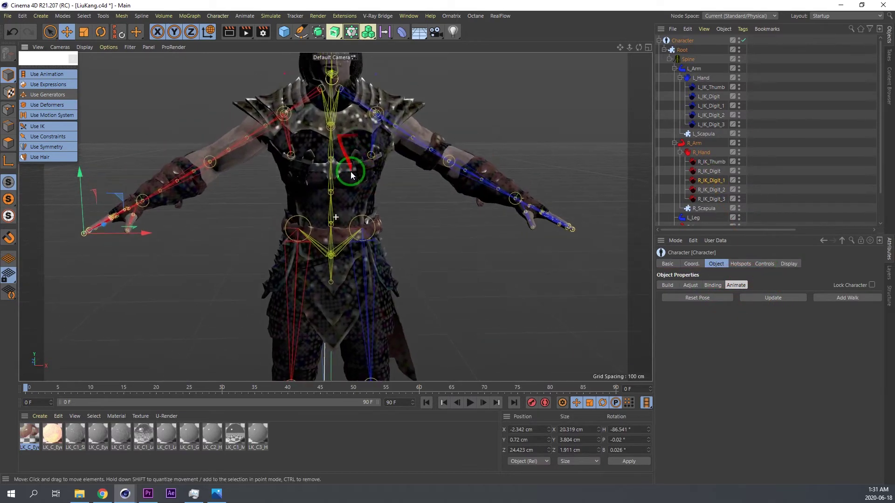
{"action": "left_click", "coordinate": [788, 264]}
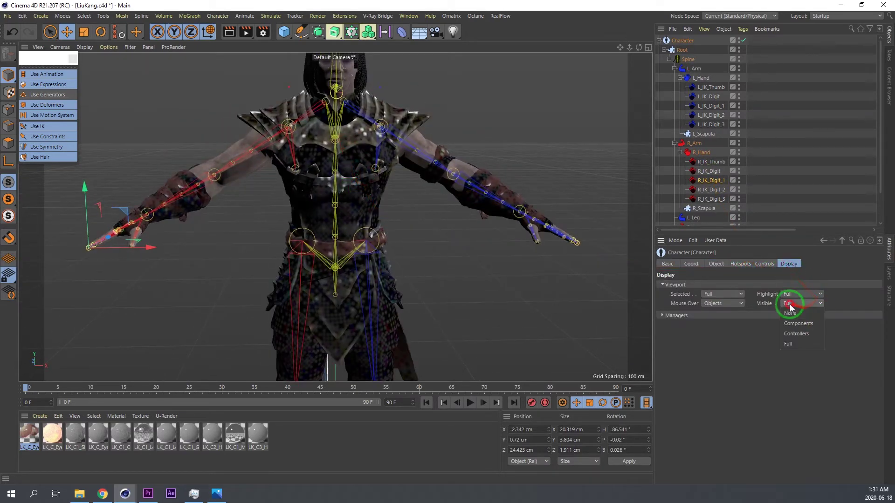
{"action": "left_click", "coordinate": [796, 335]}
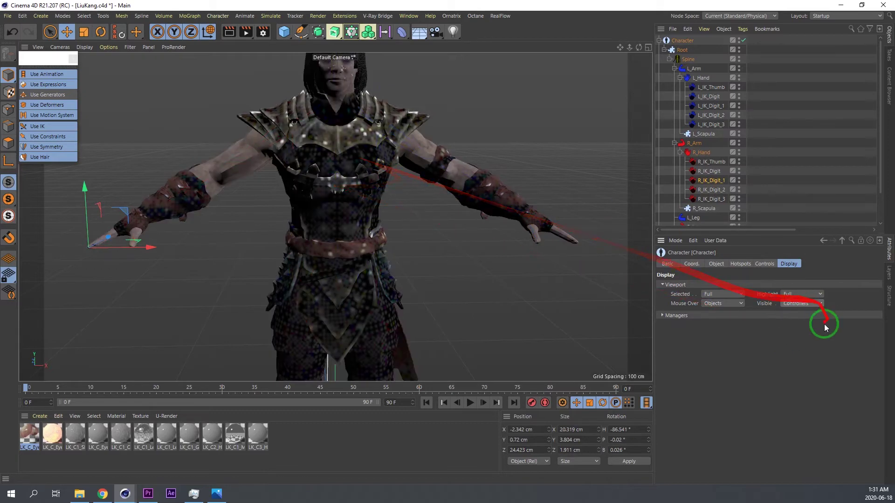
- Test the Curl controls of L_IK_Thumb, L_IK_Digit and L_IK_Digit_1 on the left hand
{"action": "left_click", "coordinate": [703, 78]}
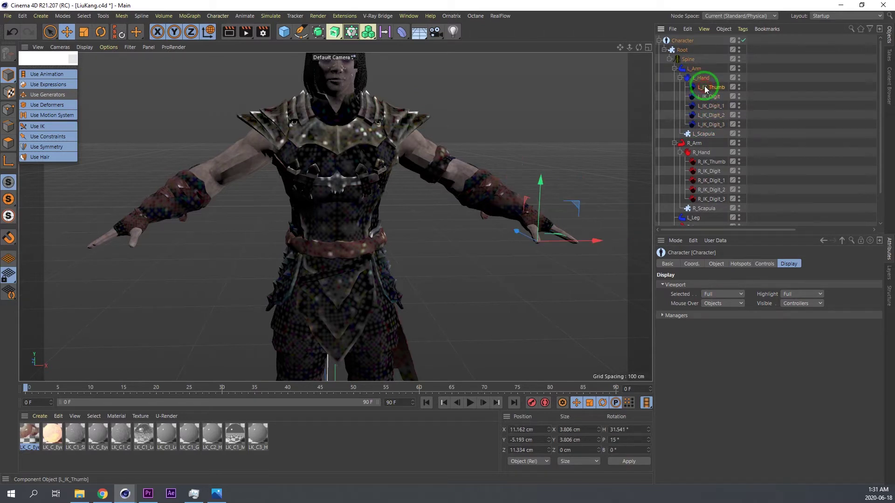
{"action": "left_click", "coordinate": [764, 265]}
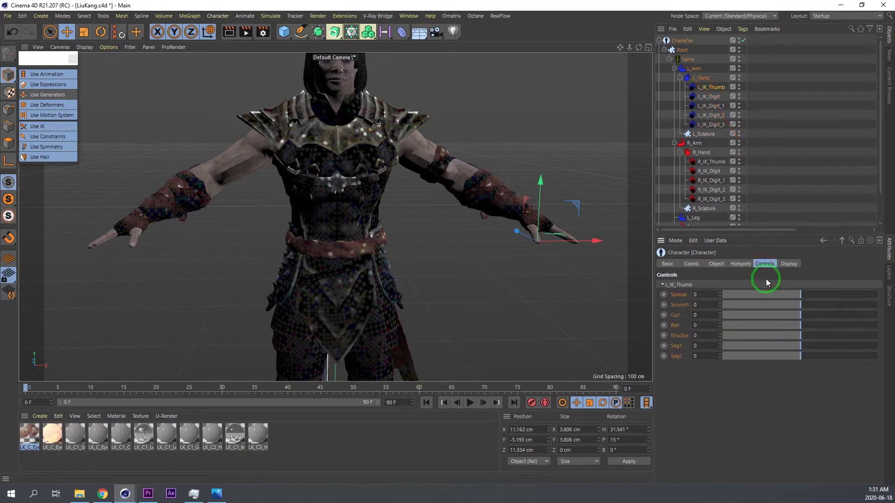
{"action": "left_click", "coordinate": [704, 77]}
{"action": "left_click_drag", "start_coordinate": [797, 316], "coordinate": [832, 316]}
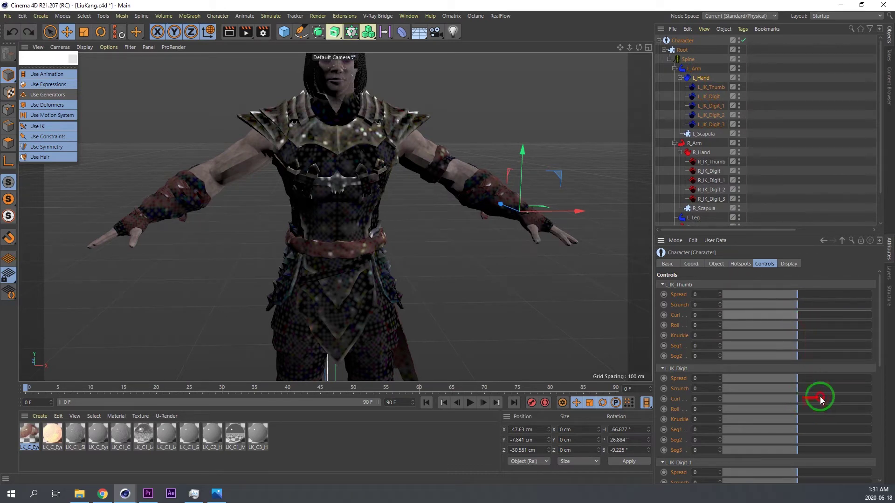
{"action": "left_click_drag", "start_coordinate": [820, 400], "coordinate": [834, 391]}
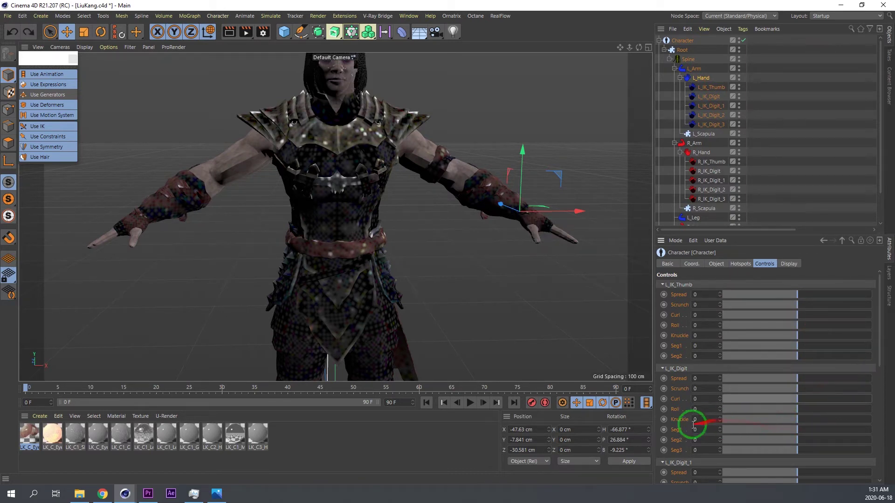
{"action": "scroll", "coordinate": [693, 426], "scroll_direction": "down", "scroll_amount": 3}
{"action": "left_click_drag", "start_coordinate": [864, 436], "coordinate": [797, 432]}
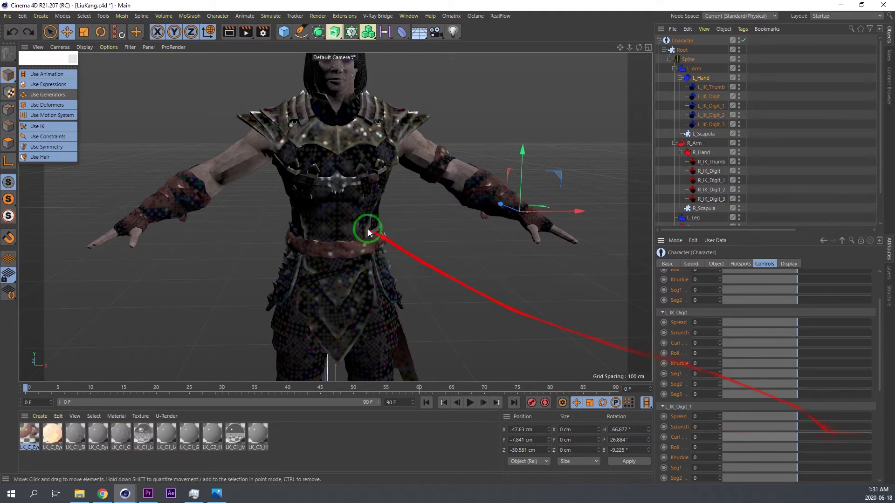
- Check the R_IK_Thumb controls and return to the Character's object properties in Animate mode
{"action": "middle_click_drag", "start_coordinate": [305, 120], "coordinate": [313, 174], "text": "alt"}
{"action": "right_click_drag", "start_coordinate": [313, 174], "coordinate": [373, 154], "text": "alt"}
{"action": "left_click", "coordinate": [706, 168]}
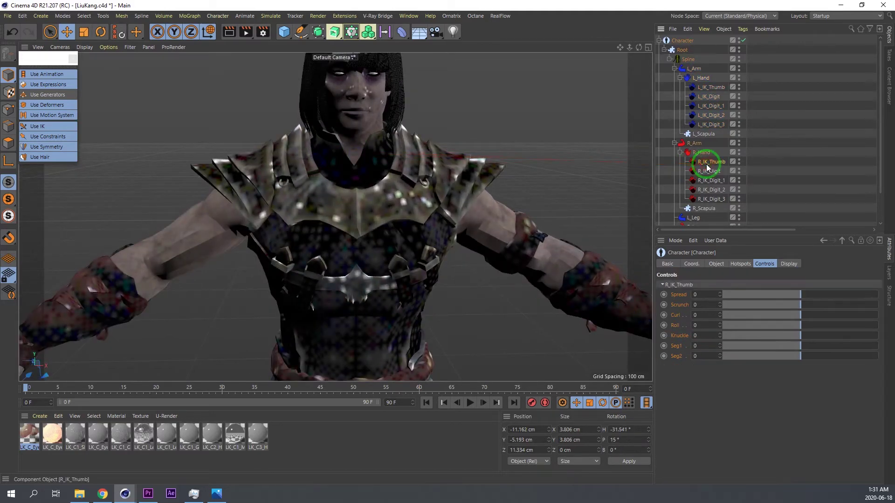
{"action": "scroll", "coordinate": [349, 199], "scroll_direction": "down", "scroll_amount": 3}
{"action": "scroll", "coordinate": [349, 199], "scroll_direction": "up", "scroll_amount": 3}
{"action": "left_click", "coordinate": [716, 264]}
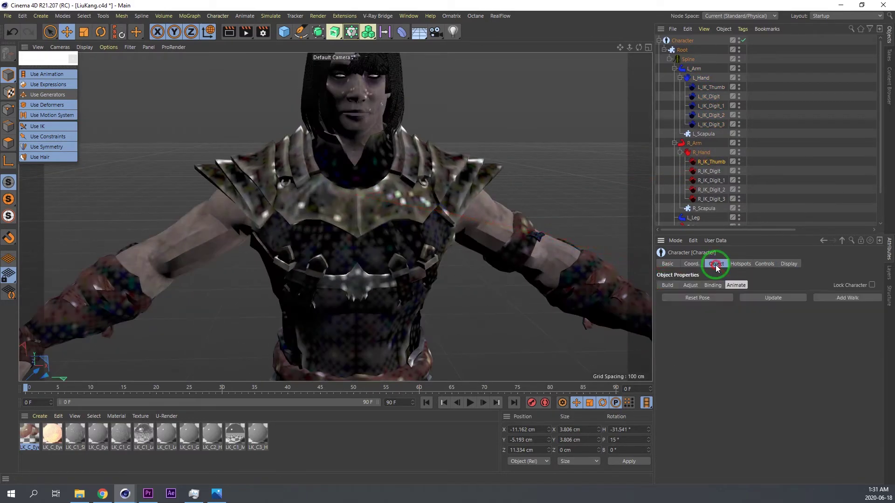
- Try rotating the R_Arm wrist controller, banking it about 57°, to test the forearm deformation, and undo the rotations
{"action": "scroll", "coordinate": [317, 224], "scroll_direction": "down", "scroll_amount": 3}
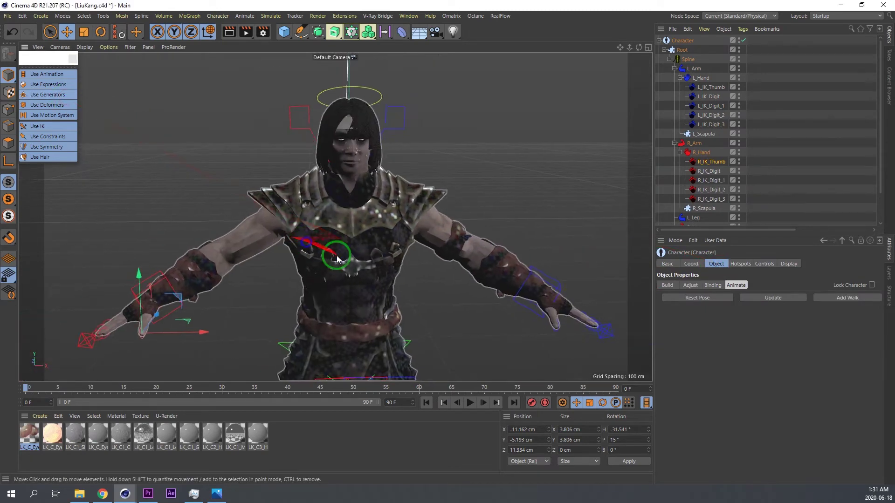
{"action": "middle_click_drag", "start_coordinate": [337, 259], "coordinate": [328, 205], "text": "alt"}
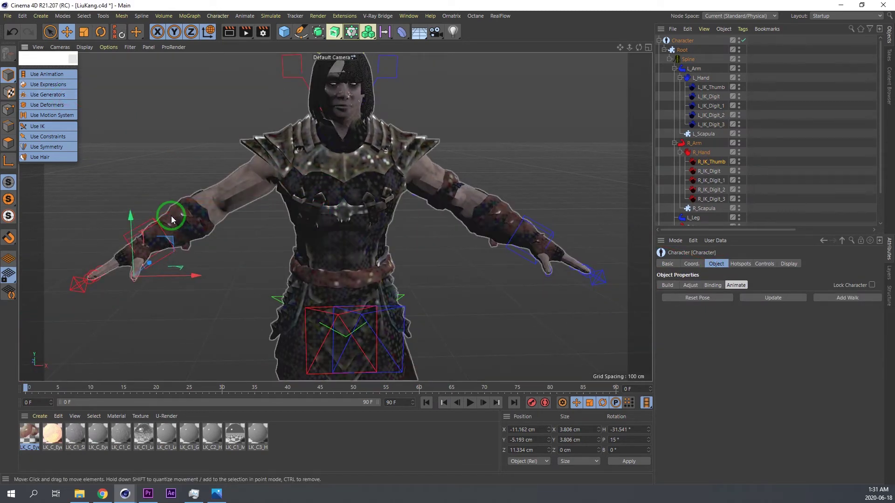
{"action": "left_click", "coordinate": [122, 234]}
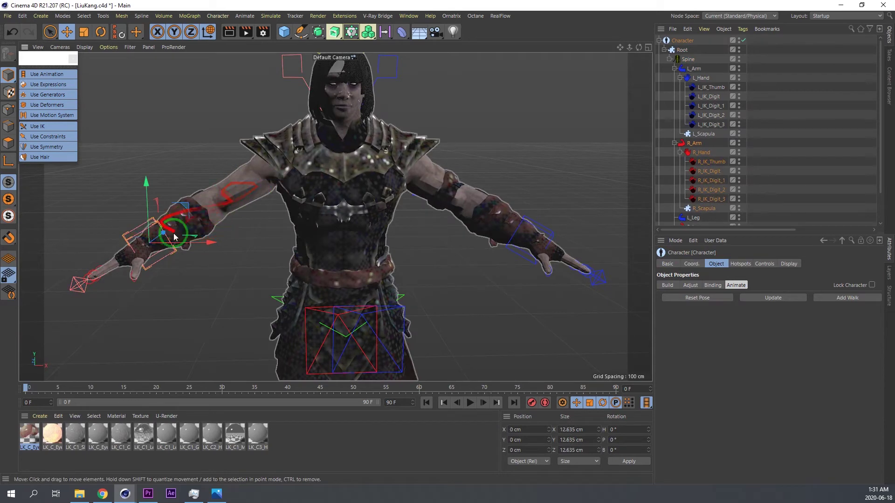
{"action": "key", "text": "r"}
{"action": "left_click_drag", "start_coordinate": [180, 258], "coordinate": [152, 236]}
{"action": "right_click_drag", "start_coordinate": [152, 237], "coordinate": [170, 240], "text": "alt"}
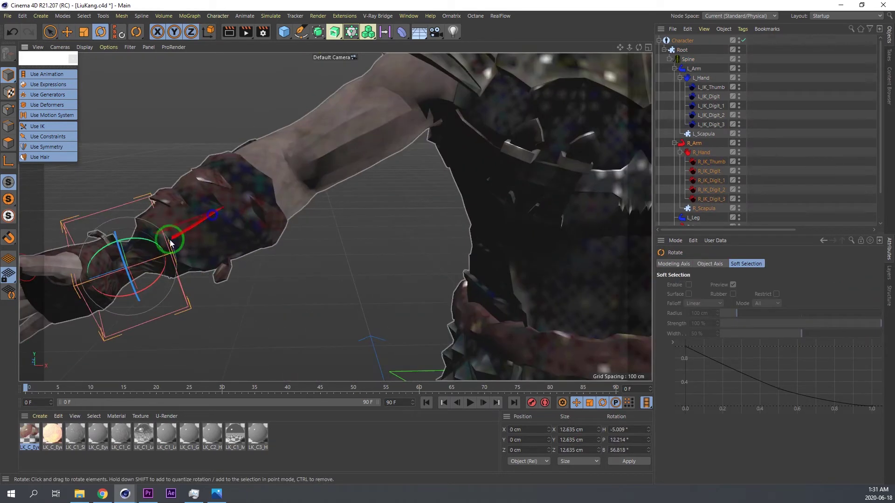
{"action": "left_click_drag", "start_coordinate": [170, 239], "coordinate": [208, 286], "text": "alt"}
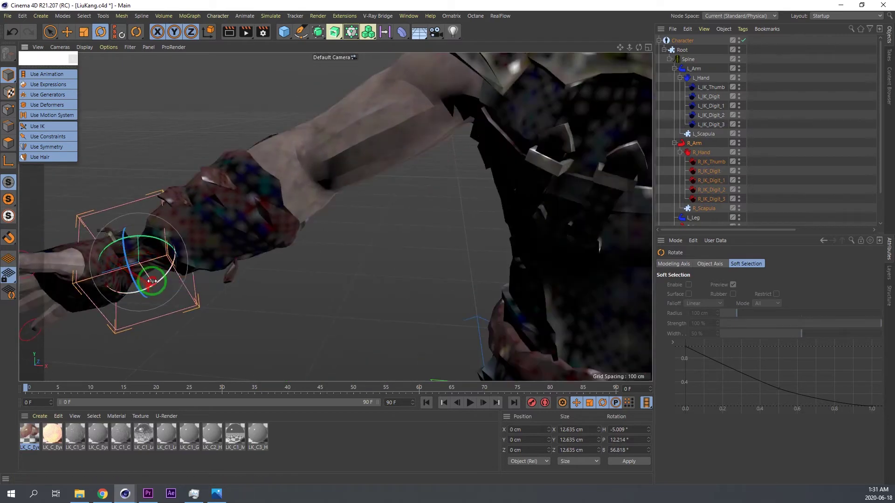
{"action": "mouse_move", "coordinate": [152, 281]}
{"action": "left_mouse_down"}
{"action": "mouse_move", "coordinate": [145, 290]}
{"action": "mouse_move", "coordinate": [152, 280]}
{"action": "left_mouse_up"}
{"action": "key", "text": "ctrl+z"}
{"action": "key", "text": "ctrl+z"}
- Open the Weight Manager from LiuKang_C's Weight tag and display its Joints list
{"action": "right_click_drag", "start_coordinate": [211, 239], "coordinate": [182, 228], "text": "alt"}
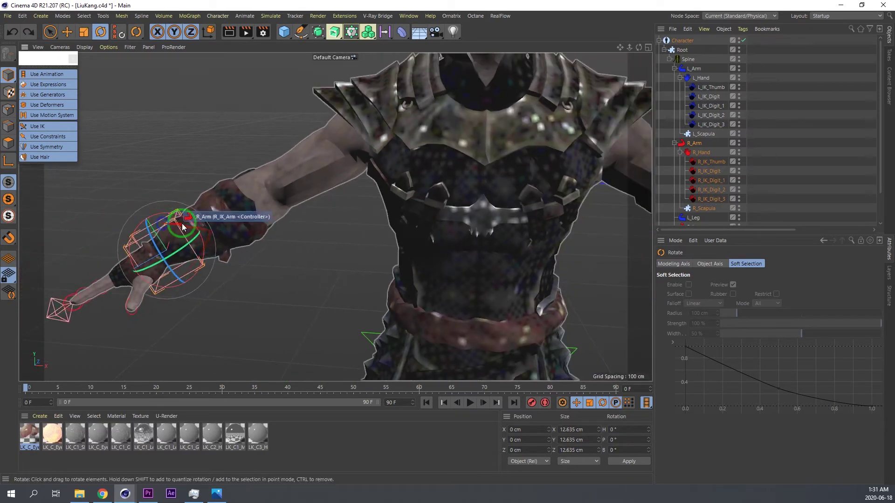
{"action": "middle_click_drag", "start_coordinate": [182, 227], "coordinate": [171, 194], "text": "alt"}
{"action": "scroll", "coordinate": [708, 178], "scroll_direction": "down", "scroll_amount": 2}
{"action": "double_click", "coordinate": [746, 224]}
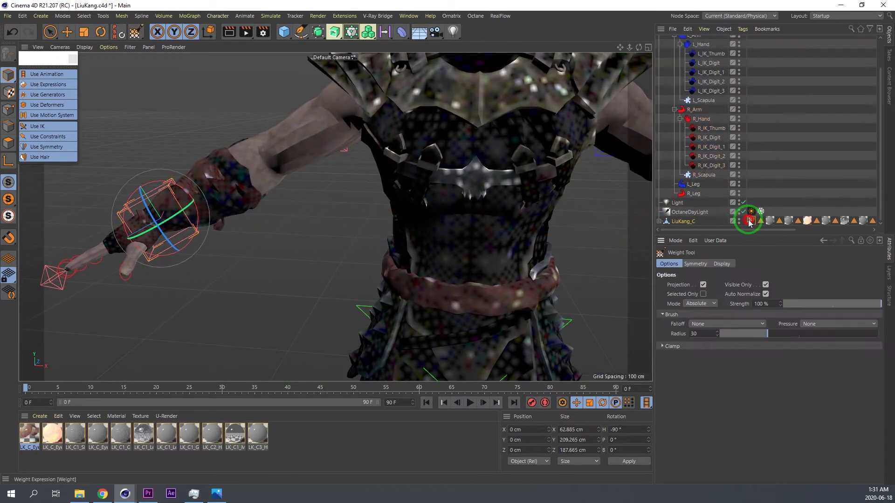
{"action": "left_click", "coordinate": [683, 227]}
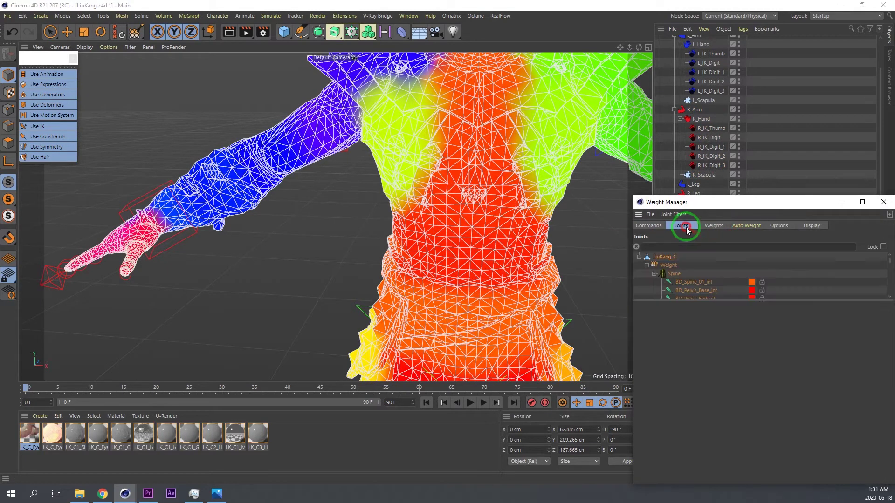
- Enlarge the Joints list in the Weight Manager and select R_BD_Forearm_Bendy_05_jnt under R_Arm
{"action": "left_click_drag", "start_coordinate": [766, 300], "coordinate": [759, 480]}
{"action": "scroll", "coordinate": [696, 405], "scroll_direction": "down", "scroll_amount": 5}
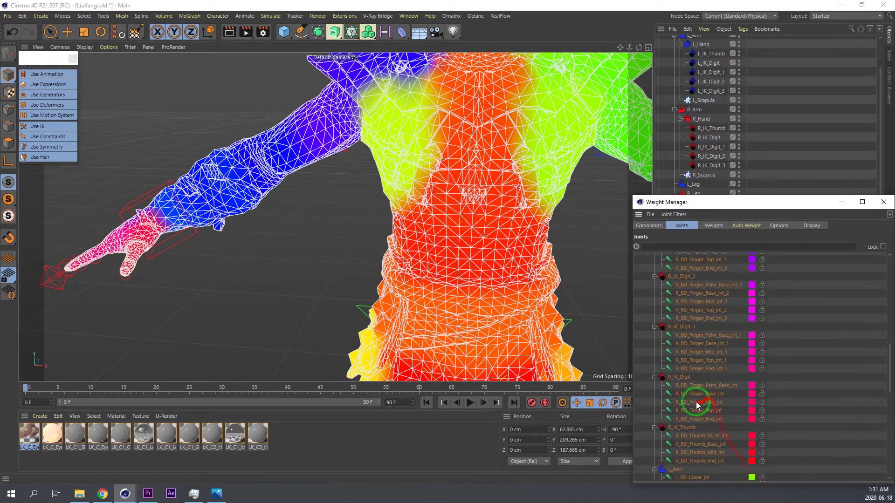
{"action": "scroll", "coordinate": [693, 404], "scroll_direction": "down", "scroll_amount": 5}
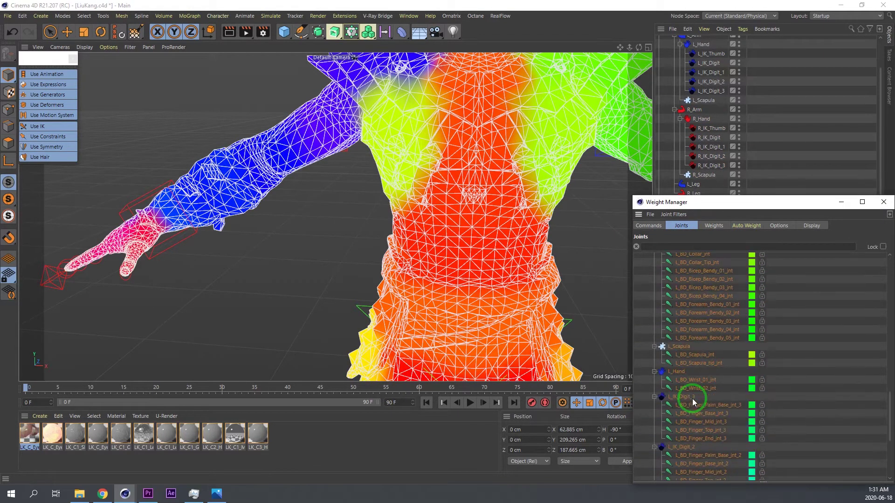
{"action": "left_click", "coordinate": [722, 338]}
{"action": "scroll", "coordinate": [716, 366], "scroll_direction": "up", "scroll_amount": 10}
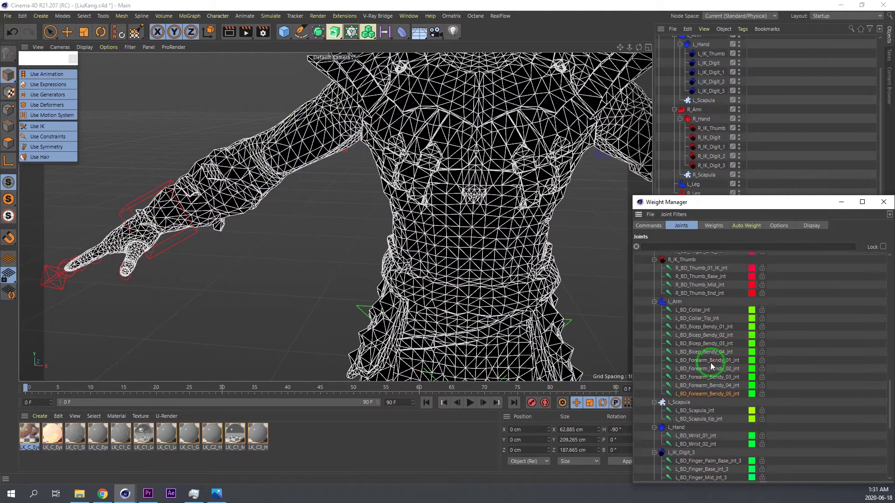
{"action": "scroll", "coordinate": [707, 368], "scroll_direction": "up", "scroll_amount": 5}
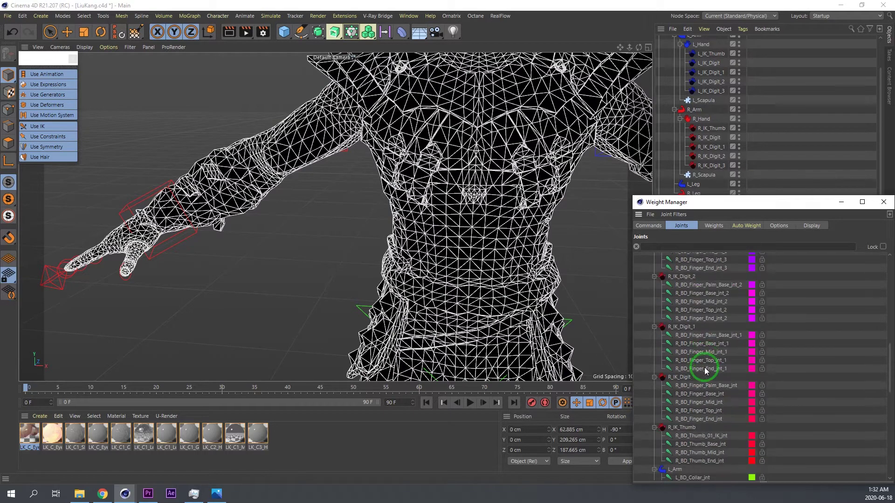
{"action": "scroll", "coordinate": [706, 373], "scroll_direction": "up", "scroll_amount": 5}
{"action": "scroll", "coordinate": [705, 384], "scroll_direction": "up", "scroll_amount": 2}
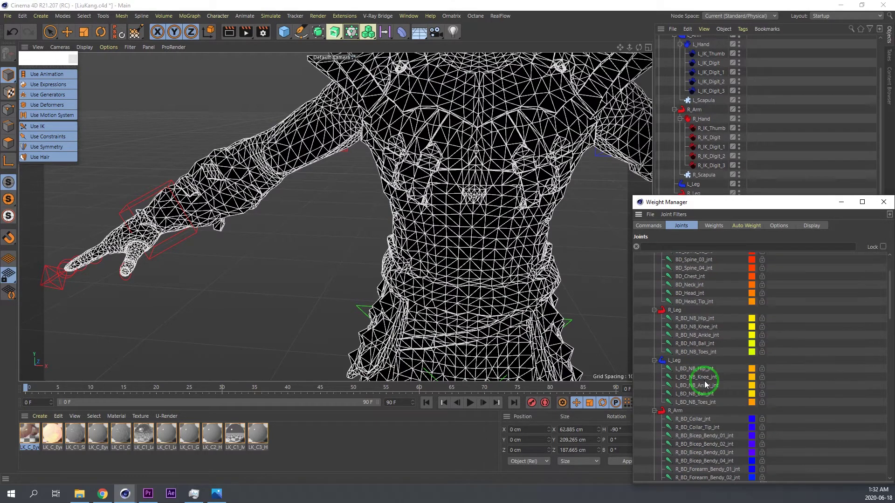
{"action": "scroll", "coordinate": [706, 385], "scroll_direction": "up", "scroll_amount": 2}
{"action": "scroll", "coordinate": [705, 384], "scroll_direction": "down", "scroll_amount": 2}
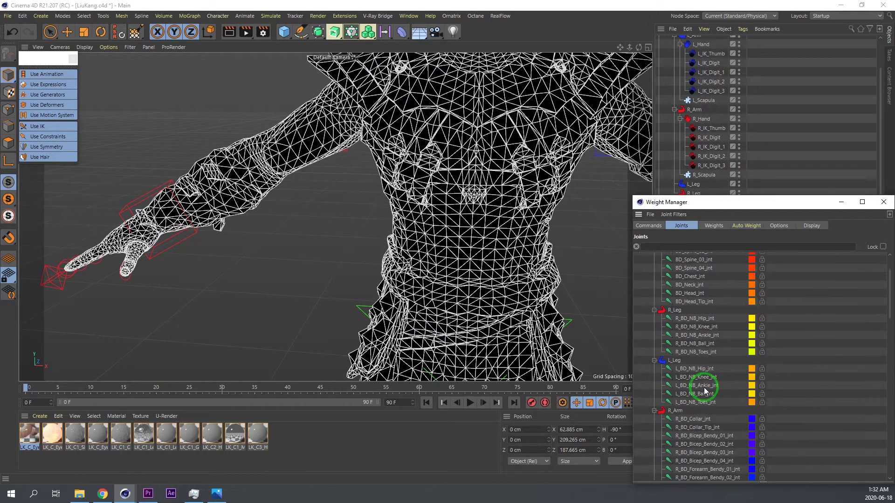
{"action": "scroll", "coordinate": [702, 446], "scroll_direction": "down", "scroll_amount": 2}
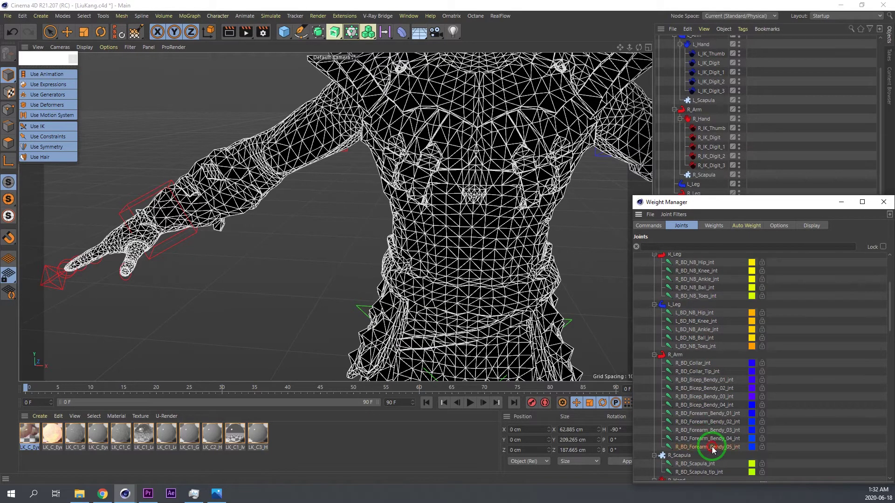
- Copy the weights of R_BD_Forearm_Bendy_05_jnt into the adjacent forearm joint with Merge, and zero the original joint's weights
{"action": "left_click", "coordinate": [648, 226]}
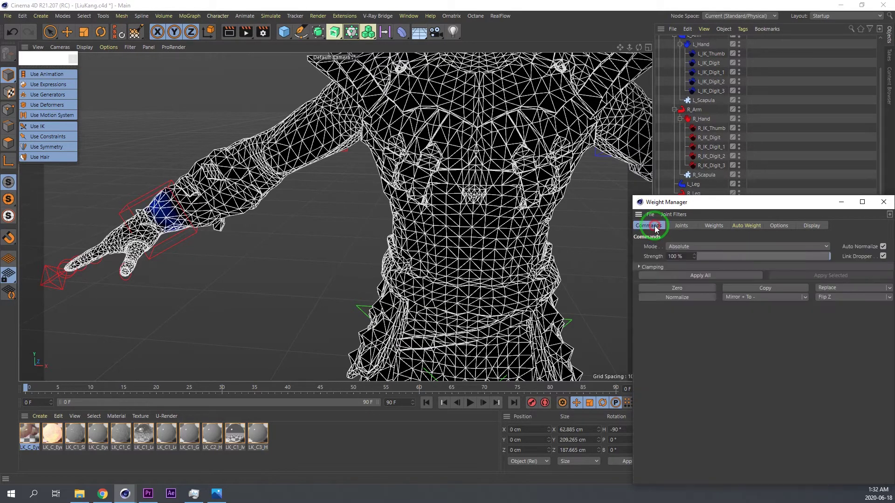
{"action": "left_click", "coordinate": [684, 228]}
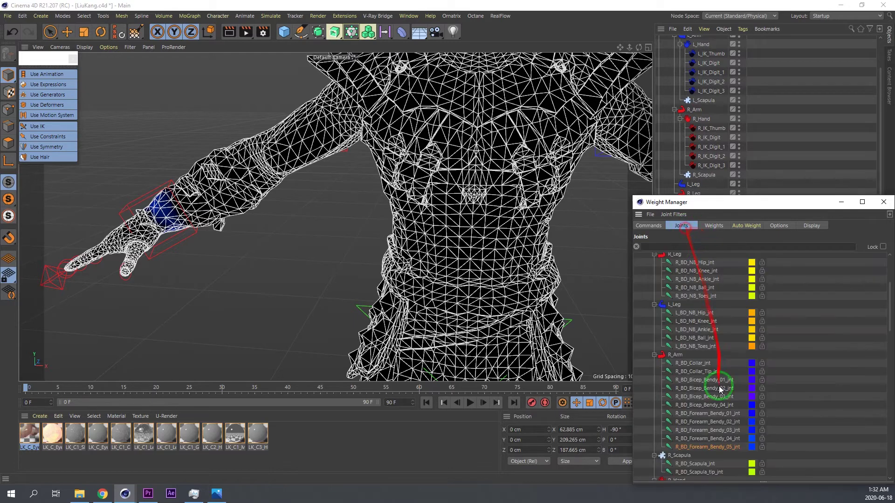
{"action": "left_click", "coordinate": [651, 229]}
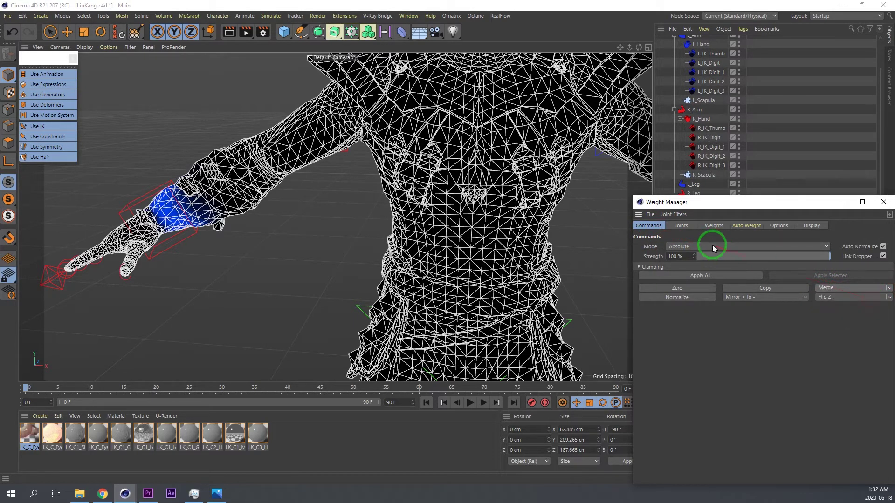
{"action": "left_click", "coordinate": [682, 227]}
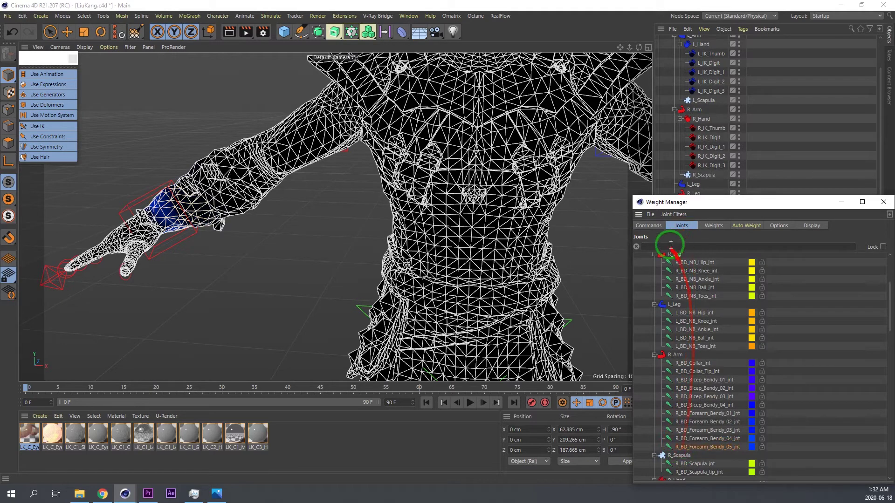
{"action": "left_click", "coordinate": [650, 226]}
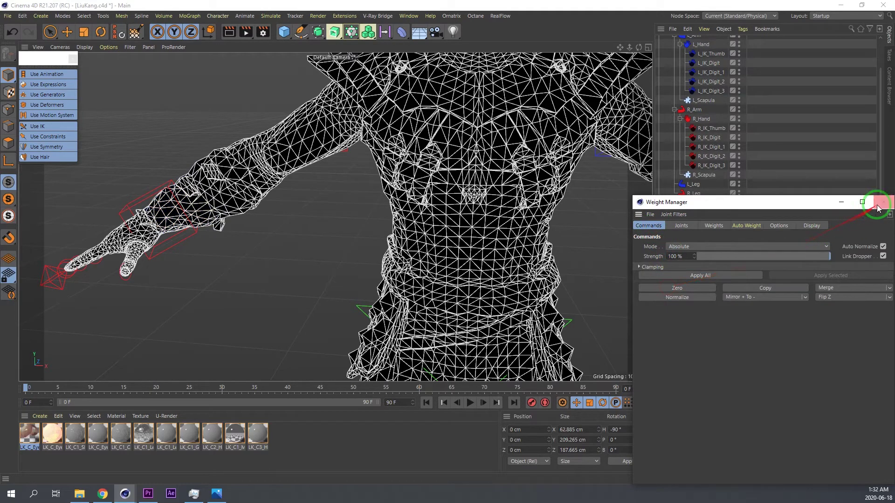
{"action": "left_click", "coordinate": [878, 208]}
- Test the forearm deformation by rotating the R_Arm wrist controller, undo the rotation and save the project
{"action": "left_click", "coordinate": [139, 205]}
{"action": "key", "text": "r"}
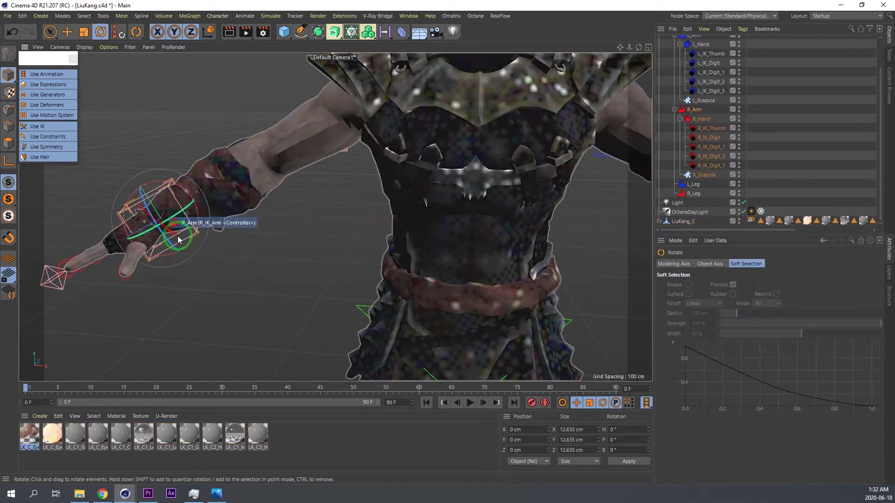
{"action": "left_click_drag", "start_coordinate": [178, 236], "coordinate": [199, 210]}
{"action": "key", "text": "ctrl+z"}
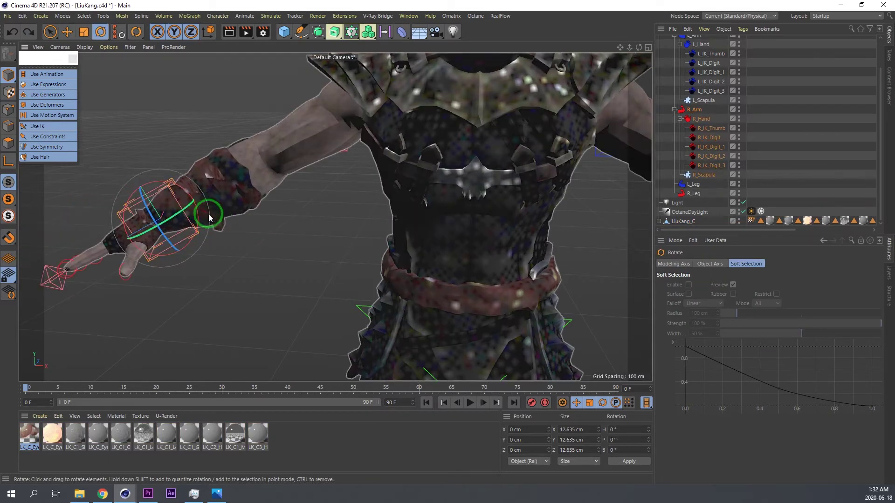
{"action": "key", "text": "ctrl+s"}
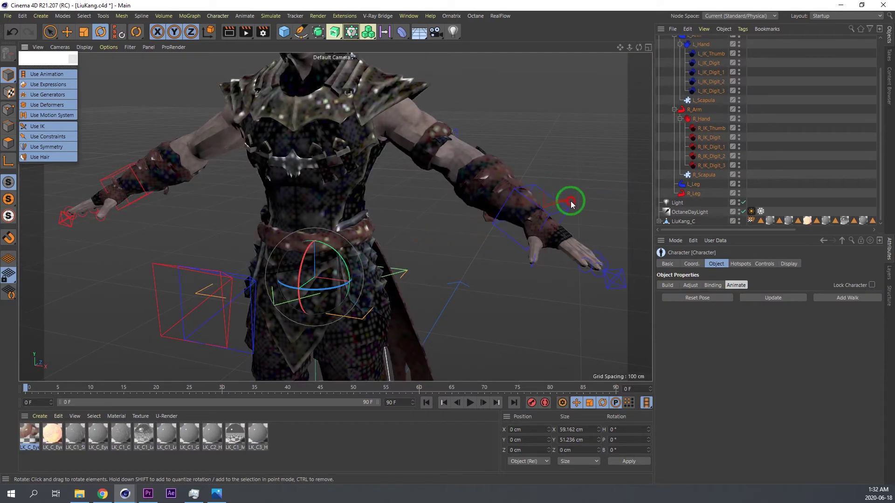
- Display the L_Arm controls and switch the arm from IK to FK
{"action": "left_click", "coordinate": [763, 264]}
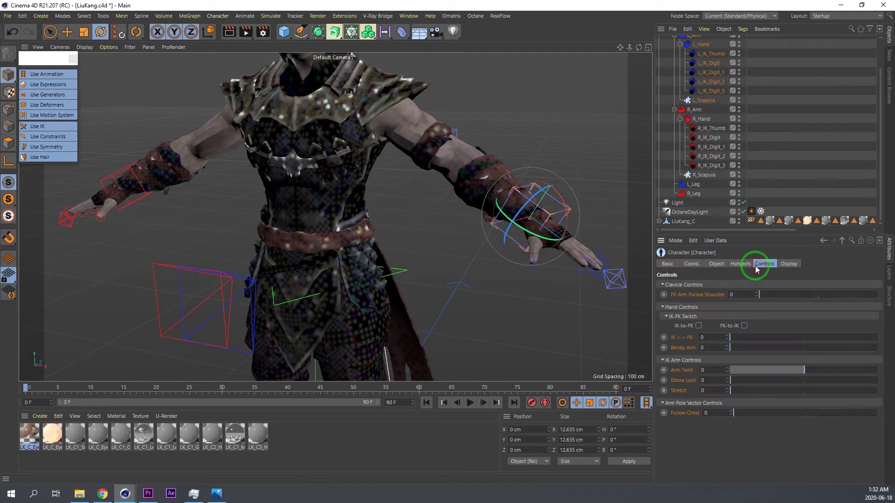
{"action": "left_click_drag", "start_coordinate": [592, 229], "coordinate": [558, 211]}
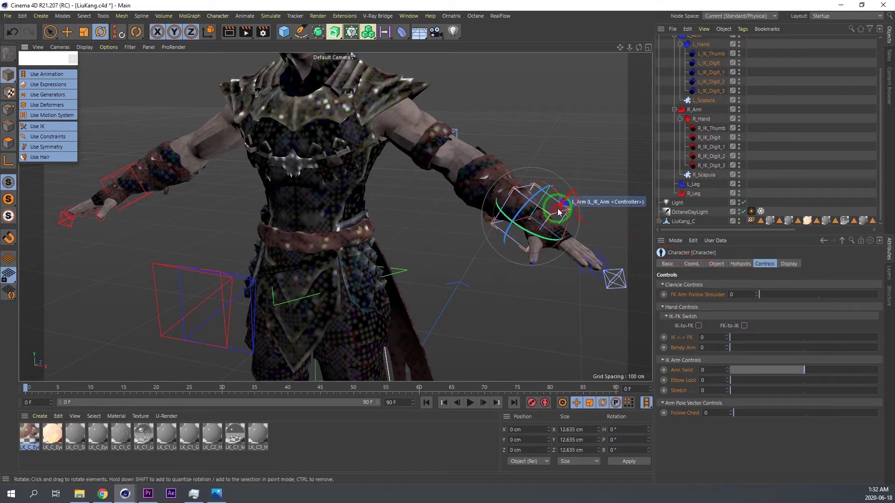
{"action": "left_click", "coordinate": [699, 325]}
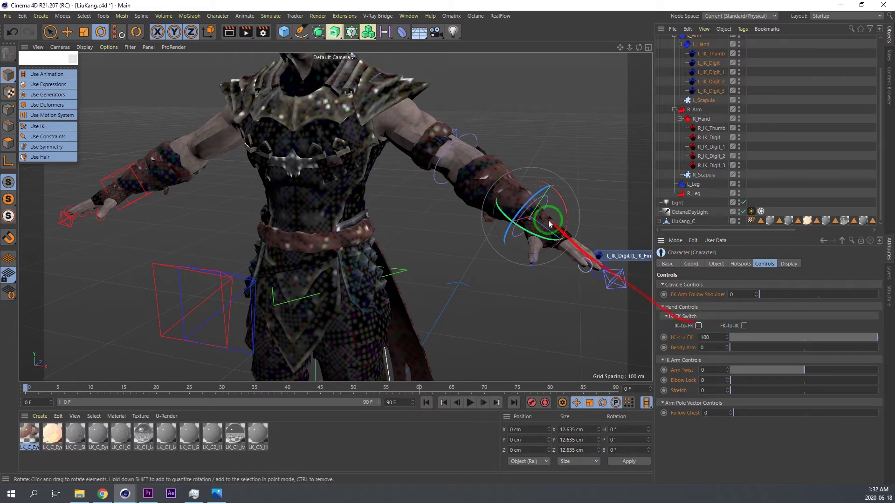
{"action": "left_click_drag", "start_coordinate": [513, 179], "coordinate": [652, 263]}
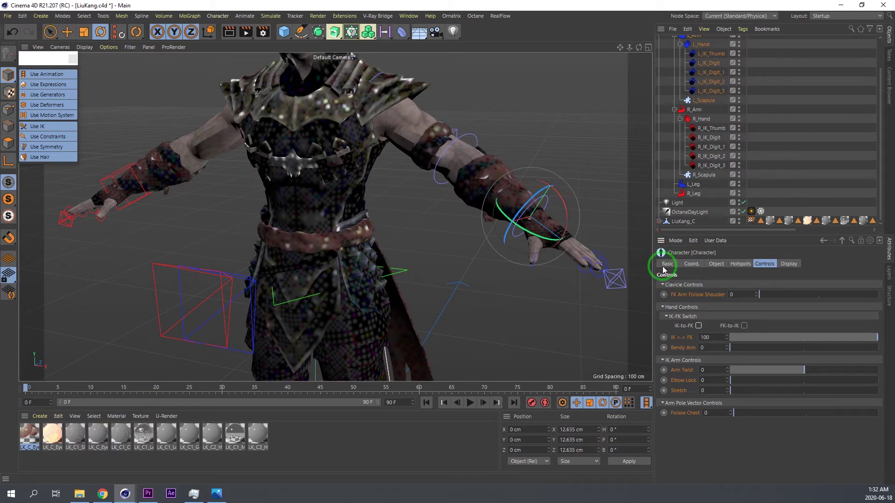
- Switch R_Arm from IK to FK and set FK Arm Follow Shoulder to 100 on both arms
{"action": "scroll", "coordinate": [379, 233], "scroll_direction": "down", "scroll_amount": 3}
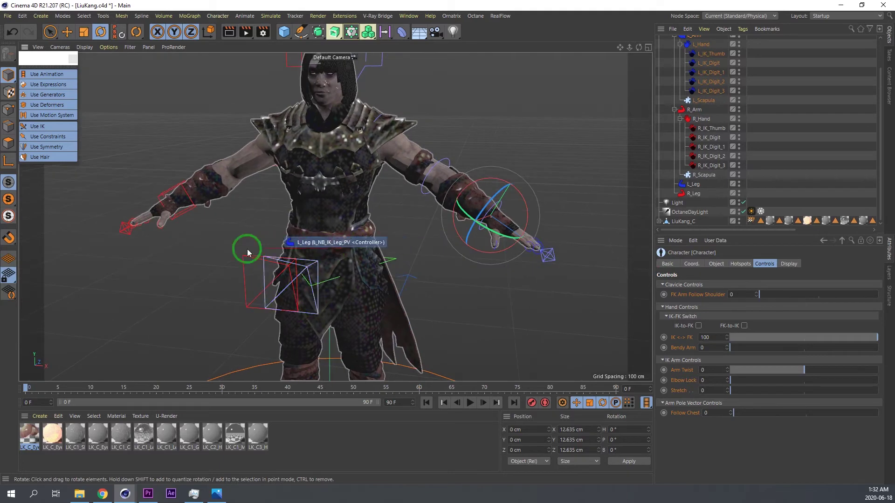
{"action": "left_click", "coordinate": [184, 214]}
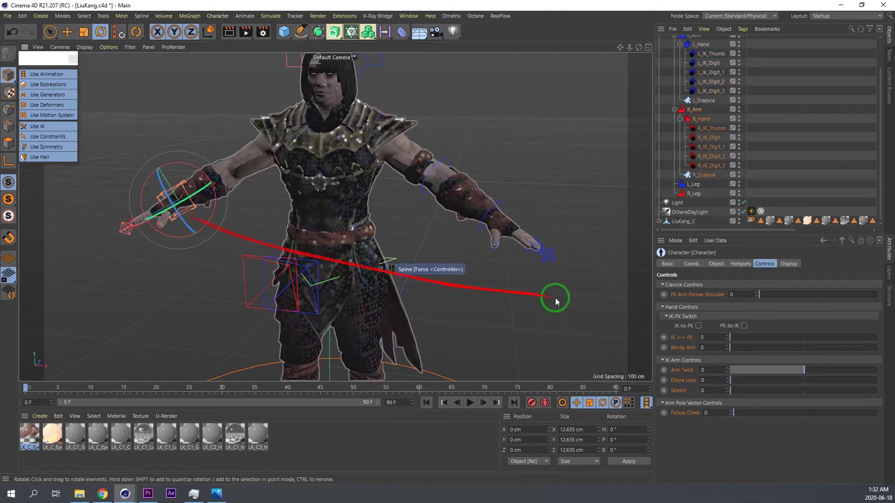
{"action": "left_click", "coordinate": [702, 327]}
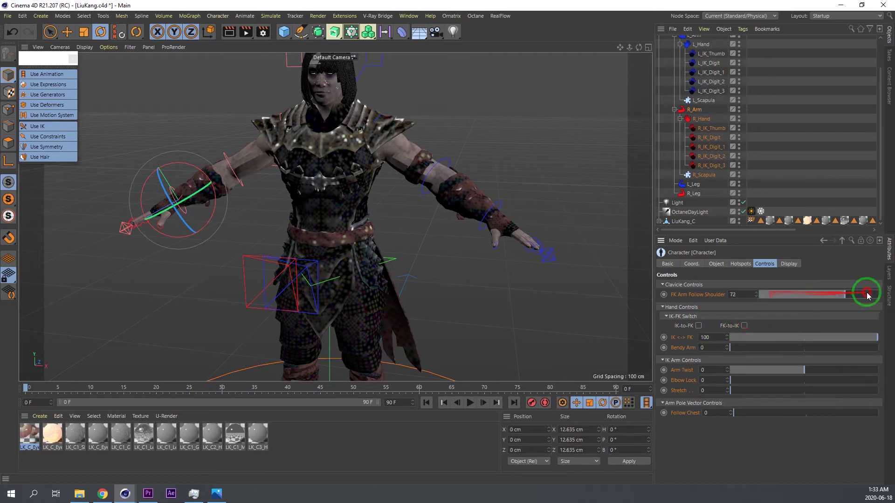
{"action": "left_click", "coordinate": [507, 203]}
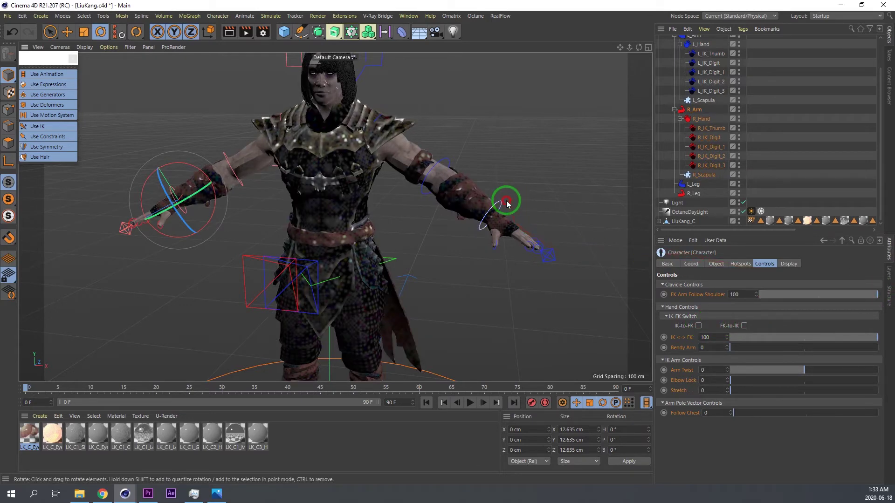
- Try moving the L_Arm wrist controller in IK mode, undo the moves and return the arm to FK
{"action": "left_click", "coordinate": [744, 326]}
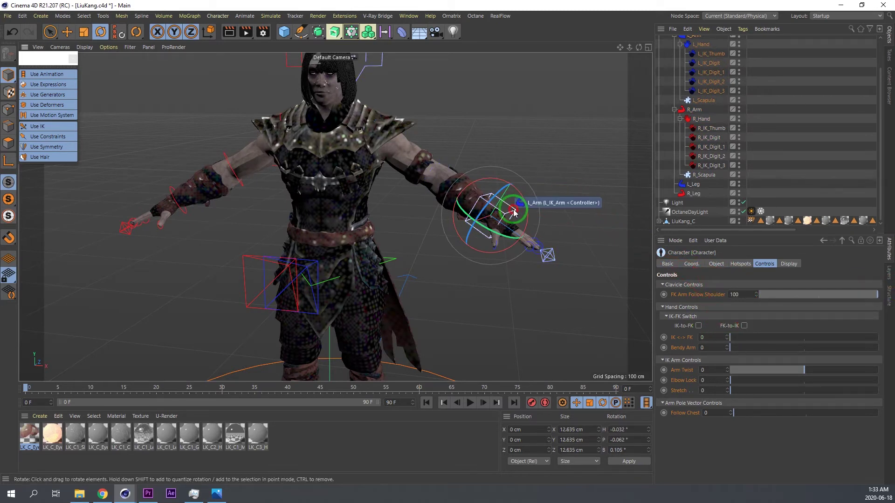
{"action": "key", "text": "e"}
{"action": "left_click_drag", "start_coordinate": [514, 212], "coordinate": [334, 171]}
{"action": "mouse_move", "coordinate": [422, 143]}
{"action": "left_mouse_down", "text": "alt"}
{"action": "mouse_move", "coordinate": [396, 139]}
{"action": "mouse_move", "coordinate": [408, 151]}
{"action": "left_mouse_up", "text": "alt"}
{"action": "left_click_drag", "start_coordinate": [470, 193], "coordinate": [489, 115]}
{"action": "key", "text": "ctrl+z"}
{"action": "left_click_drag", "start_coordinate": [444, 156], "coordinate": [516, 198], "text": "alt"}
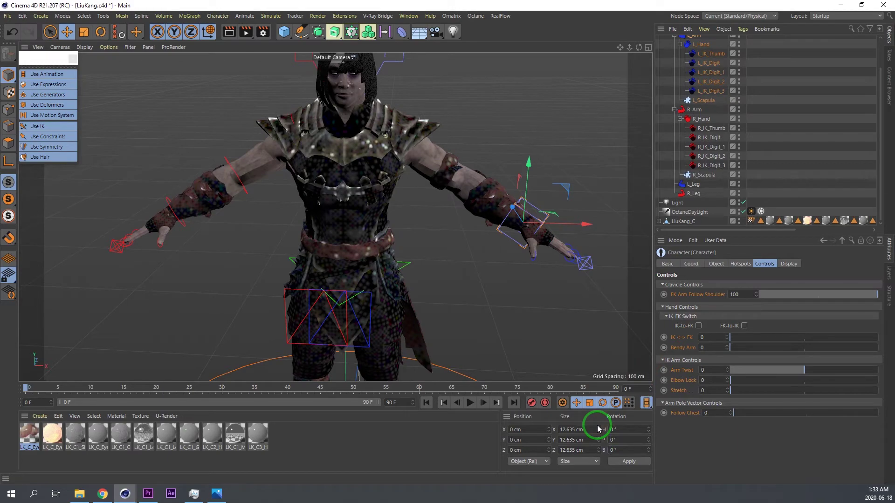
{"action": "left_click", "coordinate": [699, 325]}
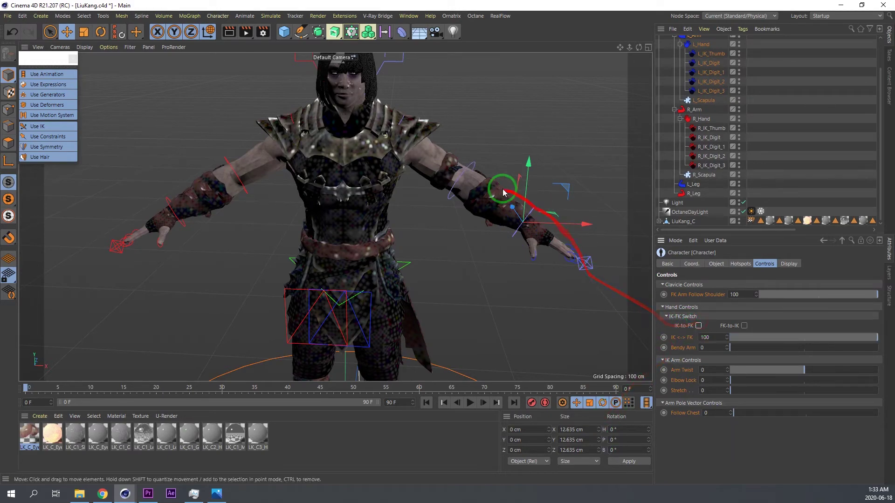
- Put the Character in Adjust mode and set the adjustable Objects to Controllers
{"action": "left_click", "coordinate": [403, 120]}
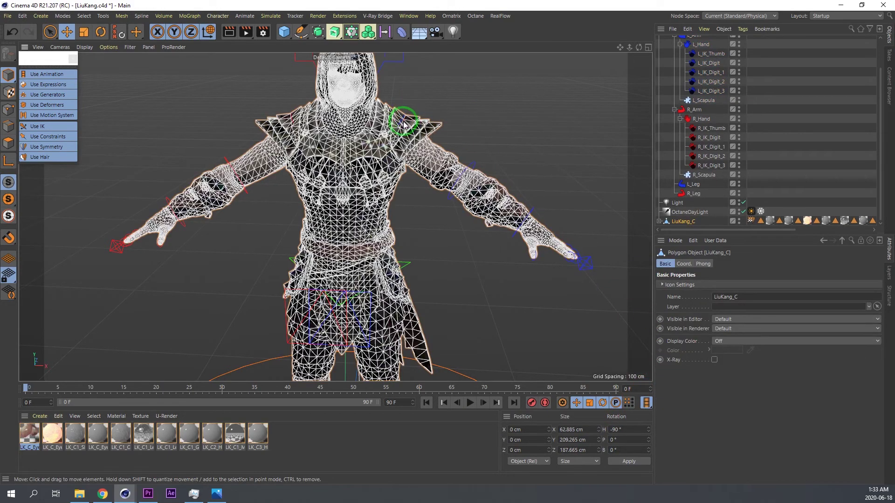
{"action": "scroll", "coordinate": [404, 126], "scroll_direction": "up", "scroll_amount": 5}
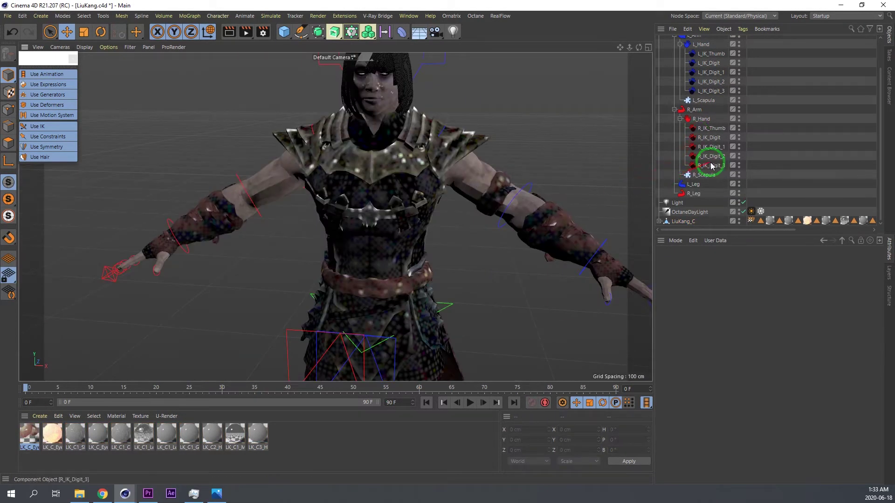
{"action": "left_click", "coordinate": [712, 166]}
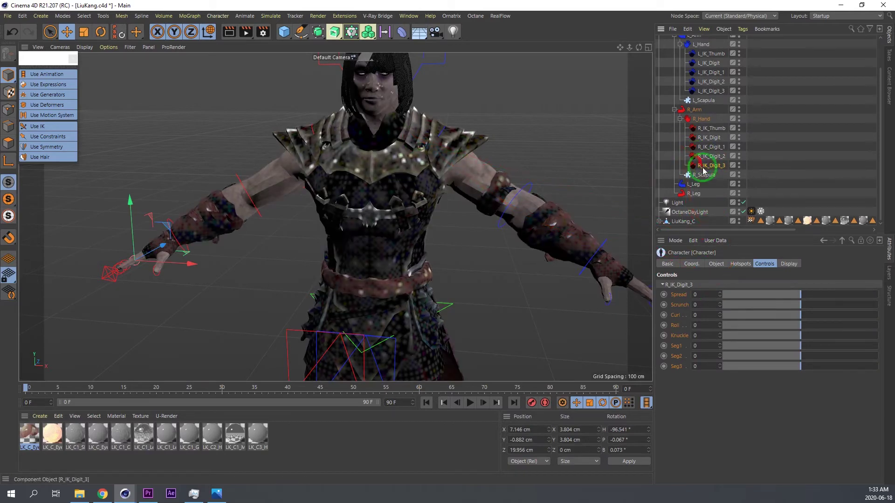
{"action": "left_click", "coordinate": [714, 264]}
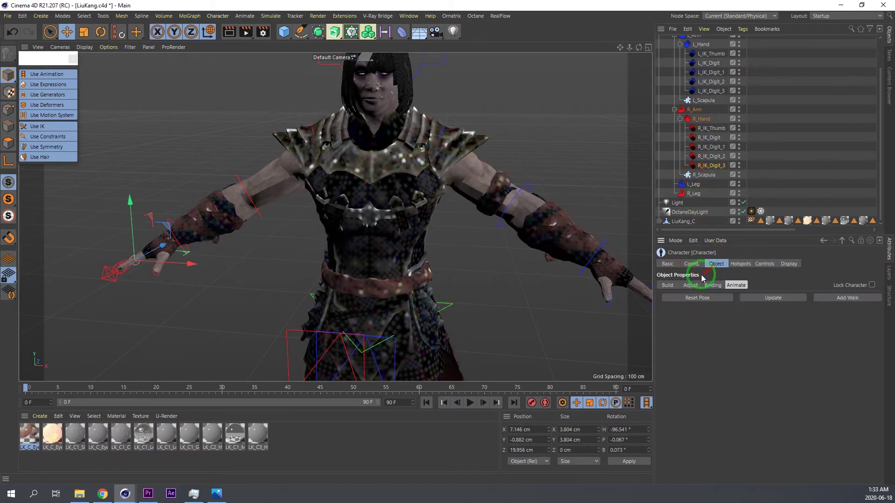
{"action": "left_click", "coordinate": [693, 287]}
{"action": "left_click", "coordinate": [705, 318]}
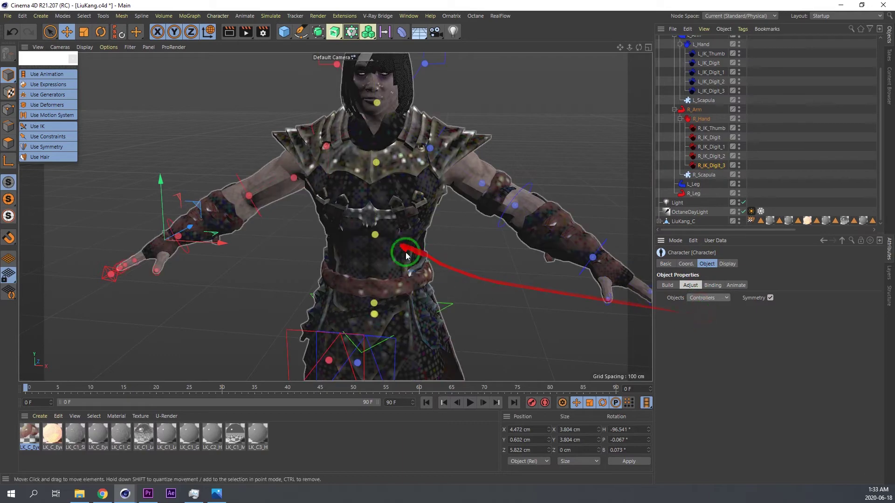
- Scale the controller at the character's chin along its X axis to about 38.8 cm wide
{"action": "right_click_drag", "start_coordinate": [427, 261], "coordinate": [392, 266], "text": "alt"}
{"action": "middle_click_drag", "start_coordinate": [391, 266], "coordinate": [370, 218], "text": "alt"}
{"action": "left_click_drag", "start_coordinate": [373, 221], "coordinate": [321, 203], "text": "alt"}
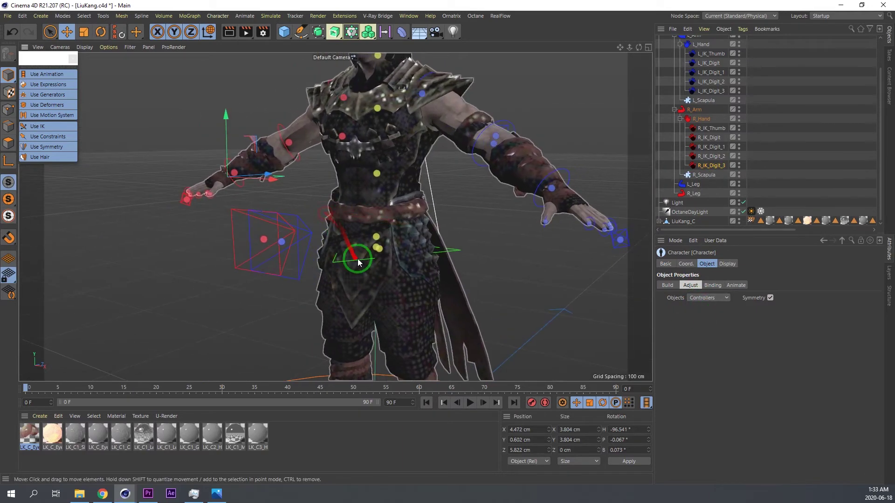
{"action": "left_click", "coordinate": [376, 248]}
{"action": "middle_click_drag", "start_coordinate": [355, 91], "coordinate": [348, 162], "text": "alt"}
{"action": "left_click_drag", "start_coordinate": [348, 162], "coordinate": [362, 128], "text": "alt"}
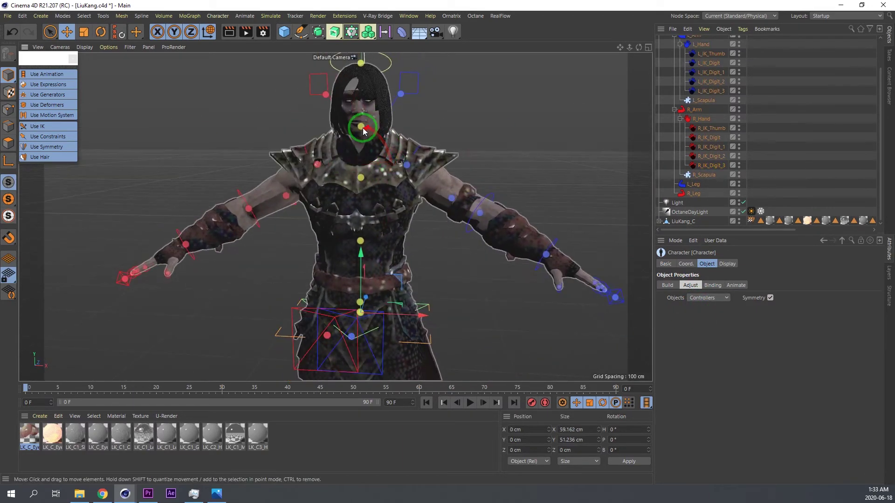
{"action": "key", "text": "t"}
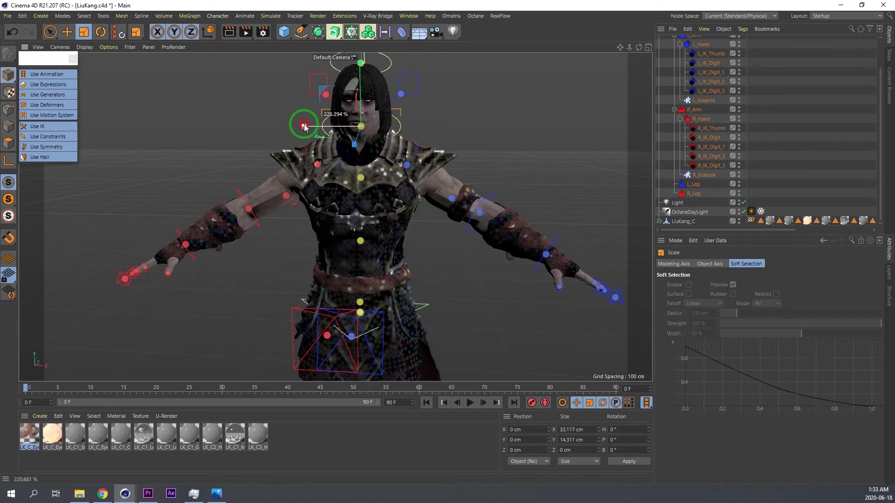
{"action": "left_click_drag", "start_coordinate": [292, 127], "coordinate": [295, 127]}
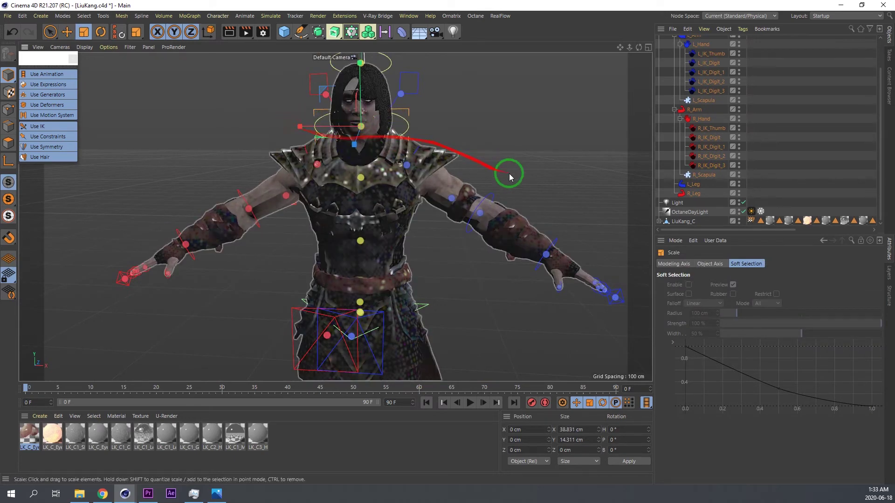
- Select R_IK_Digit_2, put the Character in Animate mode and open its control settings
{"action": "left_click", "coordinate": [706, 156]}
{"action": "left_click", "coordinate": [736, 285]}
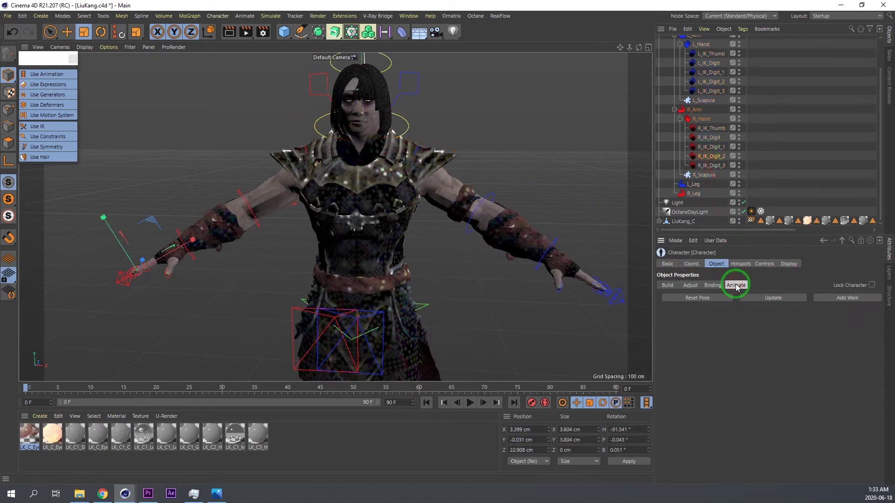
{"action": "left_click", "coordinate": [762, 264]}
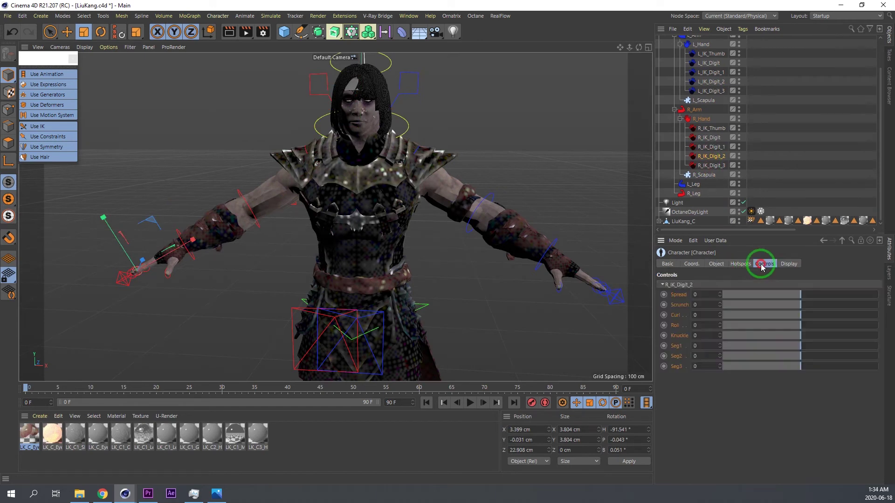
- Try rotating the Neck controller to check how the head follows it
{"action": "left_click", "coordinate": [313, 126]}
{"action": "key", "text": "r"}
{"action": "scroll", "coordinate": [368, 145], "scroll_direction": "up", "scroll_amount": 3}
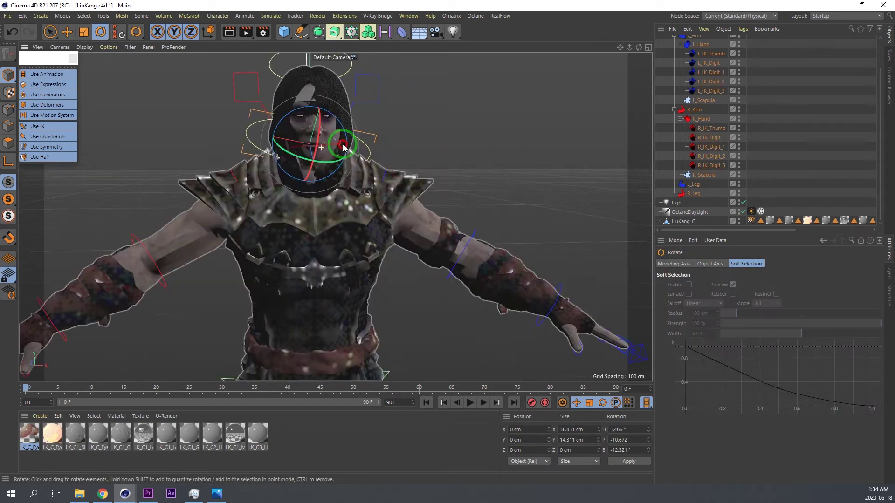
{"action": "left_click_drag", "start_coordinate": [340, 146], "coordinate": [341, 171], "text": "alt"}
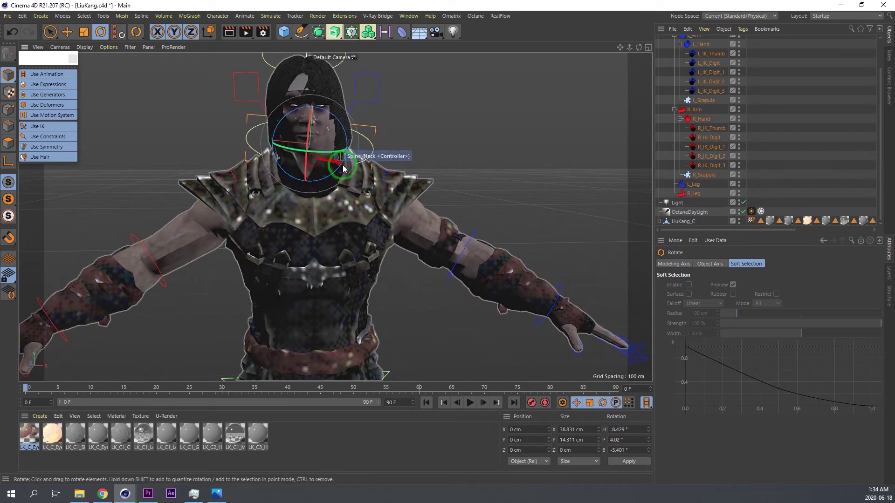
- Try the head's Follow Chest setting at 100 and return it to 0
{"action": "left_click", "coordinate": [372, 146]}
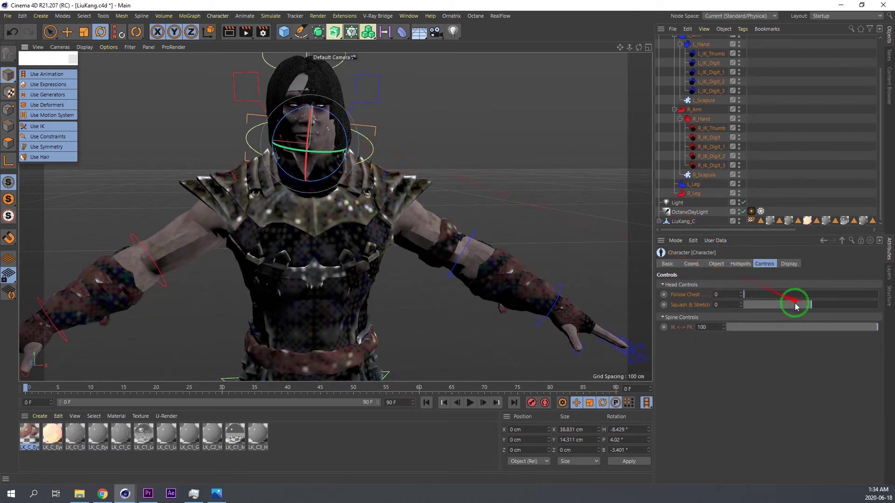
{"action": "left_click_drag", "start_coordinate": [775, 296], "coordinate": [893, 290]}
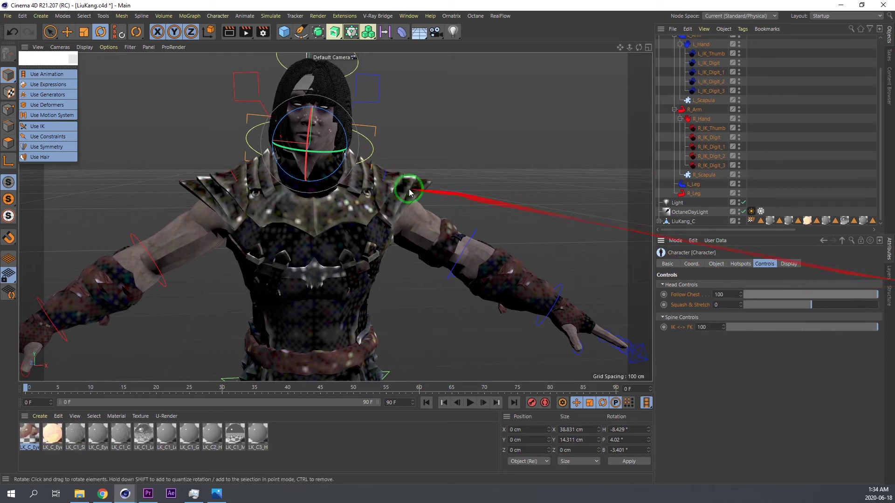
{"action": "key", "text": "ctrl+z"}
{"action": "key", "text": "ctrl+z"}
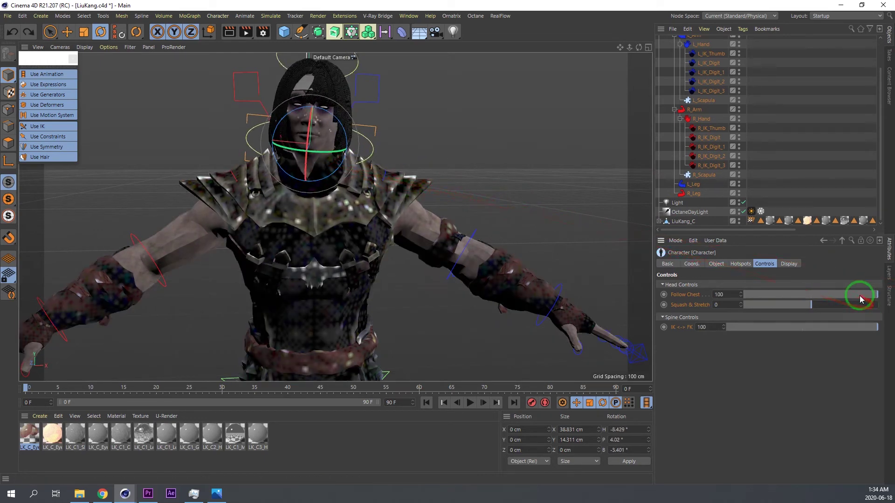
{"action": "left_click_drag", "start_coordinate": [860, 295], "coordinate": [744, 298]}
- Try rotating the head and neck controllers together and undo the rotation
{"action": "middle_click_drag", "start_coordinate": [271, 103], "coordinate": [282, 170], "text": "alt"}
{"action": "left_click_drag", "start_coordinate": [321, 196], "coordinate": [754, 293]}
{"action": "key", "text": "ctrl+z"}
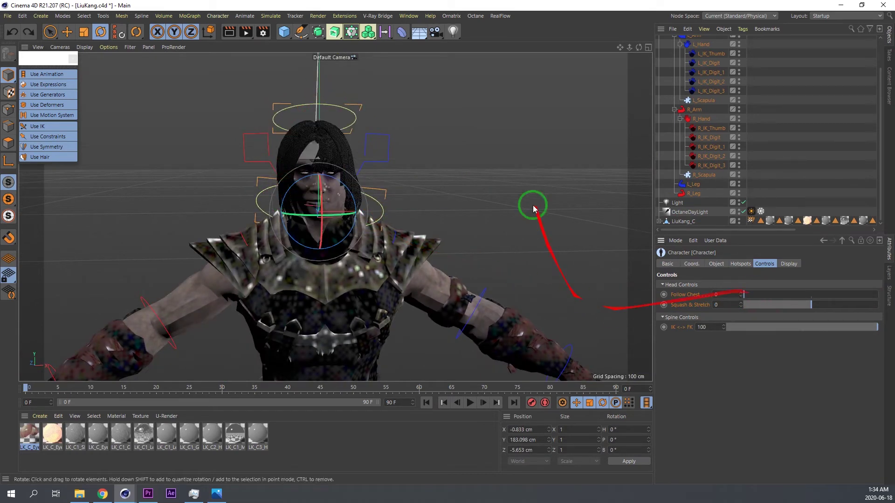
- Set the head's Follow Chest to 100 and the Spine Controls IK <-> FK value to 50
{"action": "left_click", "coordinate": [384, 202]}
{"action": "left_click_drag", "start_coordinate": [750, 297], "coordinate": [893, 283]}
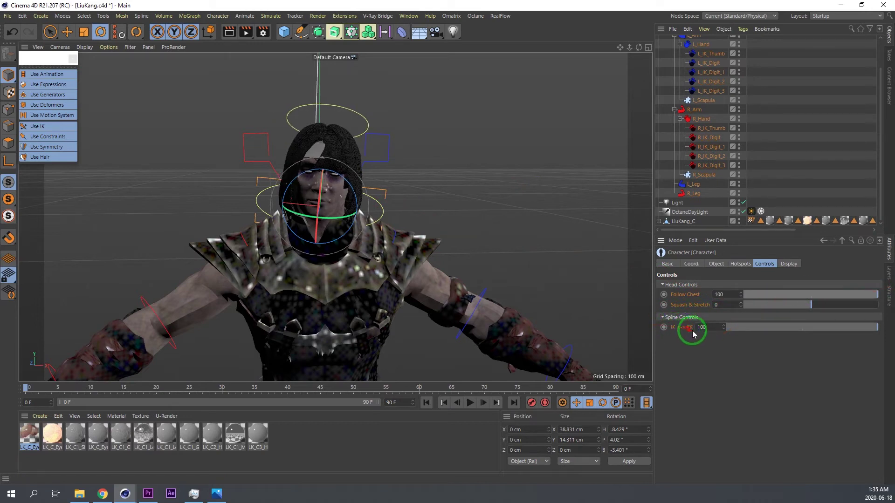
{"action": "left_click_drag", "start_coordinate": [709, 326], "coordinate": [687, 324]}
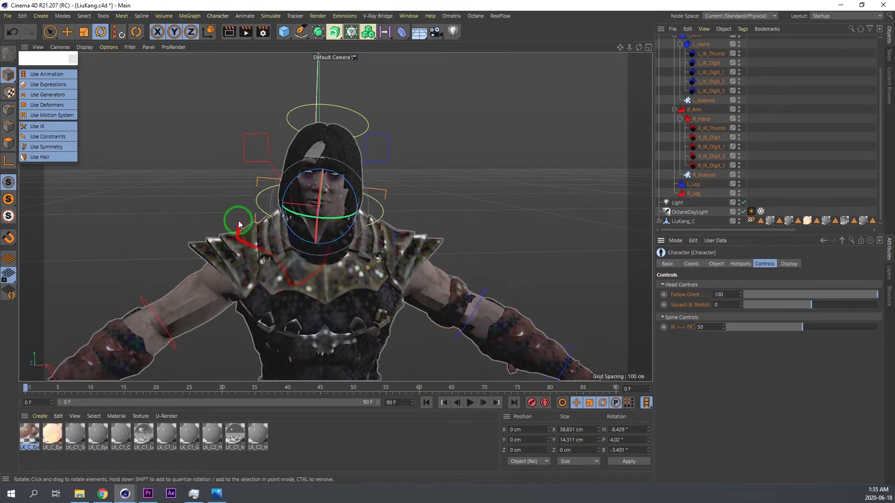
- Test-rotate the Neck controller with the new settings and reset its H, P and B rotation to 0°
{"action": "middle_click_drag", "start_coordinate": [302, 300], "coordinate": [304, 208], "text": "alt"}
{"action": "left_click_drag", "start_coordinate": [304, 208], "coordinate": [300, 177]}
{"action": "right_click_drag", "start_coordinate": [298, 178], "coordinate": [360, 165], "text": "alt"}
{"action": "left_click_drag", "start_coordinate": [360, 168], "coordinate": [642, 441]}
{"action": "key", "text": "ctrl+z"}
{"action": "key", "text": "ctrl+z"}
{"action": "scroll", "coordinate": [332, 161], "scroll_direction": "down", "scroll_amount": 3}
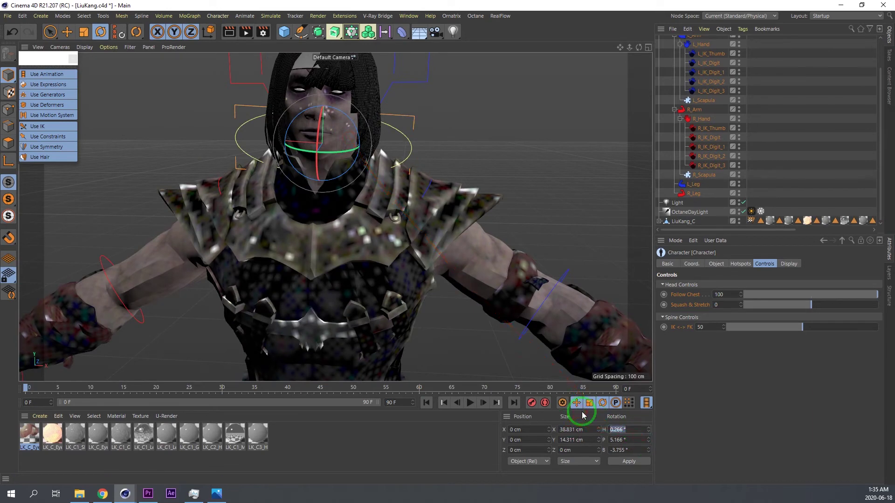
{"action": "key", "text": "Return"}
{"action": "scroll", "coordinate": [356, 261], "scroll_direction": "down", "scroll_amount": 3}
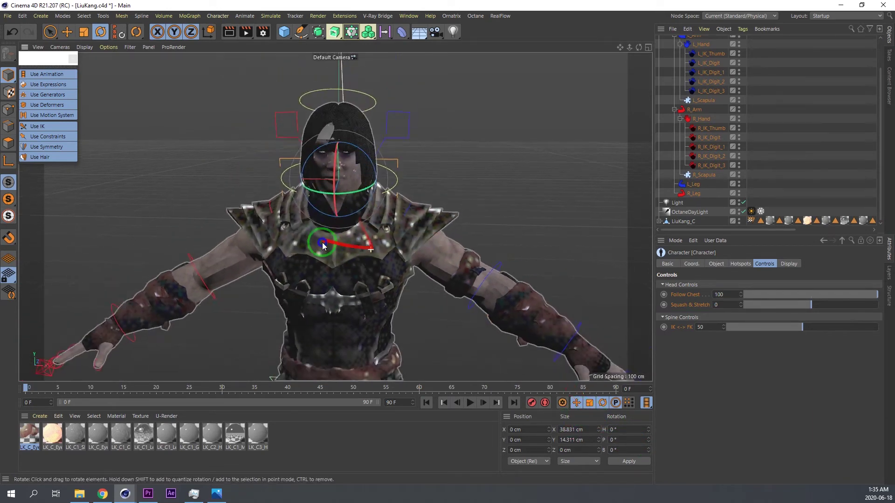
- Put the Character back in Adjust mode with Controllers as the adjustable objects
{"action": "middle_click_drag", "start_coordinate": [336, 247], "coordinate": [329, 160], "text": "alt"}
{"action": "left_click_drag", "start_coordinate": [652, 258], "coordinate": [671, 261]}
{"action": "left_click", "coordinate": [716, 264]}
{"action": "left_click", "coordinate": [697, 283]}
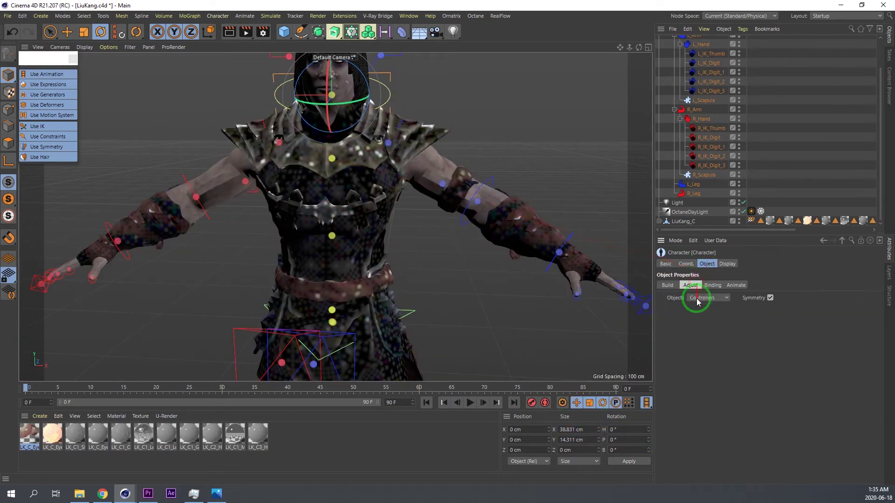
- Reposition and enlarge the Torso and hip-level spine controllers so that they surround the lower body
{"action": "middle_click_drag", "start_coordinate": [275, 299], "coordinate": [280, 60], "text": "alt"}
{"action": "left_click_drag", "start_coordinate": [405, 170], "coordinate": [364, 168], "text": "alt"}
{"action": "left_click", "coordinate": [355, 156]}
{"action": "key", "text": "e"}
{"action": "left_click_drag", "start_coordinate": [355, 122], "coordinate": [413, 169]}
{"action": "key", "text": "t"}
{"action": "left_click", "coordinate": [355, 168]}
{"action": "left_click_drag", "start_coordinate": [353, 142], "coordinate": [410, 143]}
- Enlarge the FK spine controller at the waist to about 76.2 by 49.3 cm
{"action": "left_click_drag", "start_coordinate": [373, 128], "coordinate": [297, 189], "text": "alt"}
{"action": "key", "text": "e"}
{"action": "left_click", "coordinate": [287, 175]}
{"action": "key", "text": "t"}
{"action": "left_click", "coordinate": [290, 155]}
{"action": "middle_click_drag", "start_coordinate": [297, 188], "coordinate": [292, 252], "text": "alt"}
- Scale the Chest controller to about 111.4 by 43.1 cm and raise it to about 6.8 cm on Z
{"action": "left_click", "coordinate": [284, 139]}
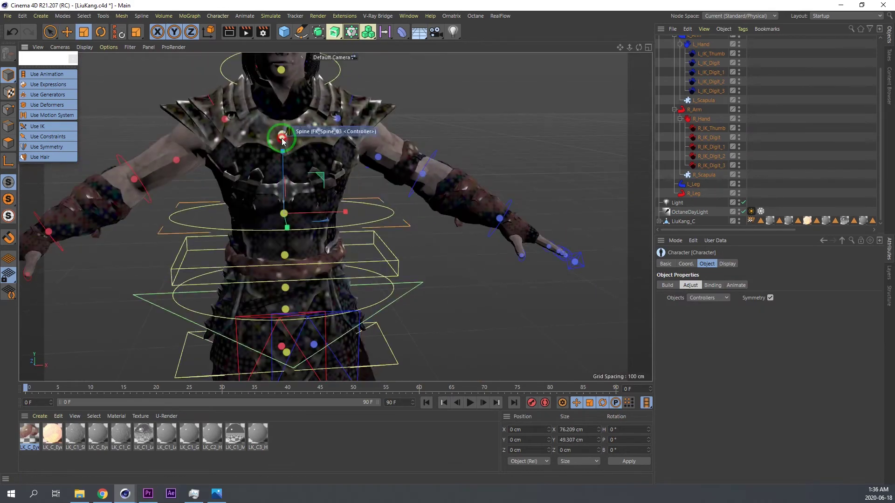
{"action": "key", "text": "e"}
{"action": "left_click_drag", "start_coordinate": [319, 190], "coordinate": [335, 188], "text": "alt"}
{"action": "key", "text": "t"}
{"action": "left_click_drag", "start_coordinate": [333, 139], "coordinate": [428, 131]}
{"action": "left_click_drag", "start_coordinate": [264, 190], "coordinate": [296, 182], "text": "alt"}
{"action": "scroll", "coordinate": [297, 183], "scroll_direction": "down", "scroll_amount": 2}
{"action": "key", "text": "e"}
{"action": "left_click_drag", "start_coordinate": [273, 93], "coordinate": [273, 83]}
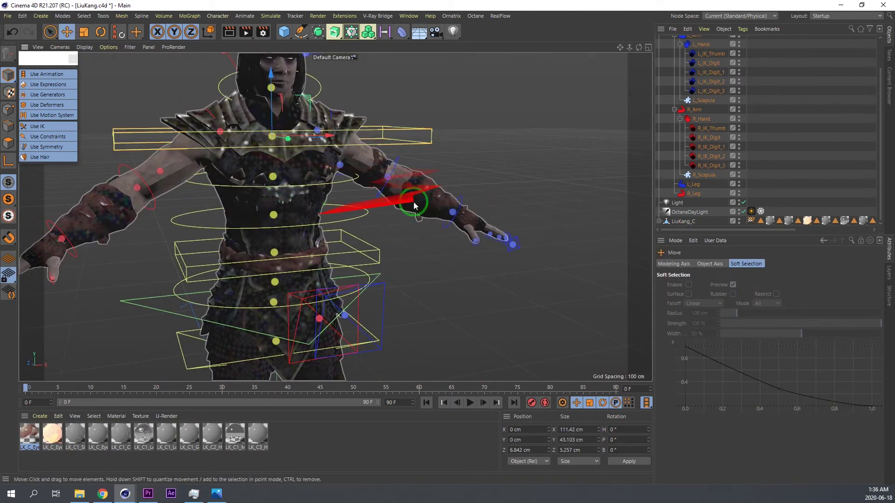
{"action": "left_click_drag", "start_coordinate": [149, 190], "coordinate": [179, 168], "text": "alt"}
{"action": "middle_click_drag", "start_coordinate": [178, 168], "coordinate": [186, 165], "text": "alt"}
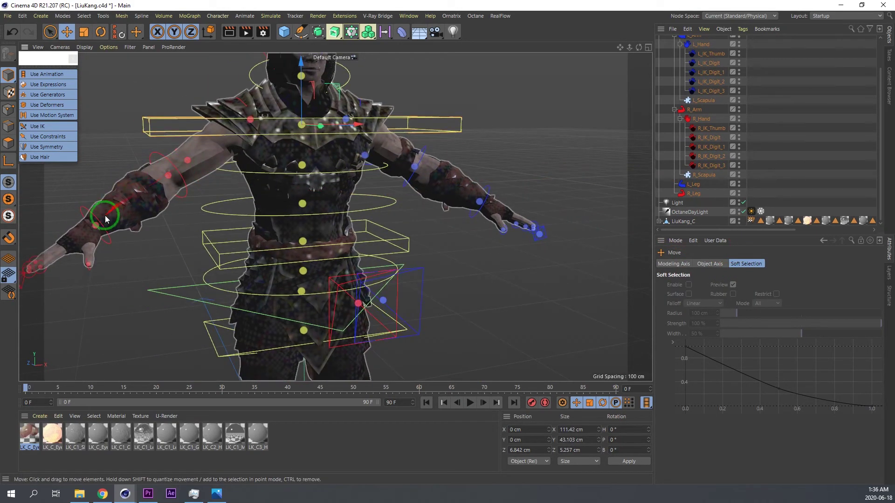
- Switch to Animate mode and review the available controls of the right hand, both arms and the right fingers
{"action": "left_click", "coordinate": [708, 122]}
{"action": "left_click", "coordinate": [742, 285]}
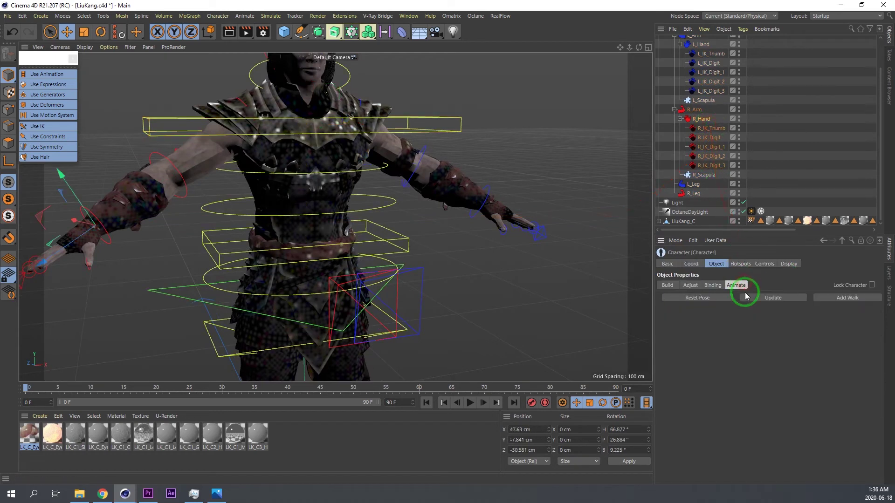
{"action": "left_click", "coordinate": [767, 264]}
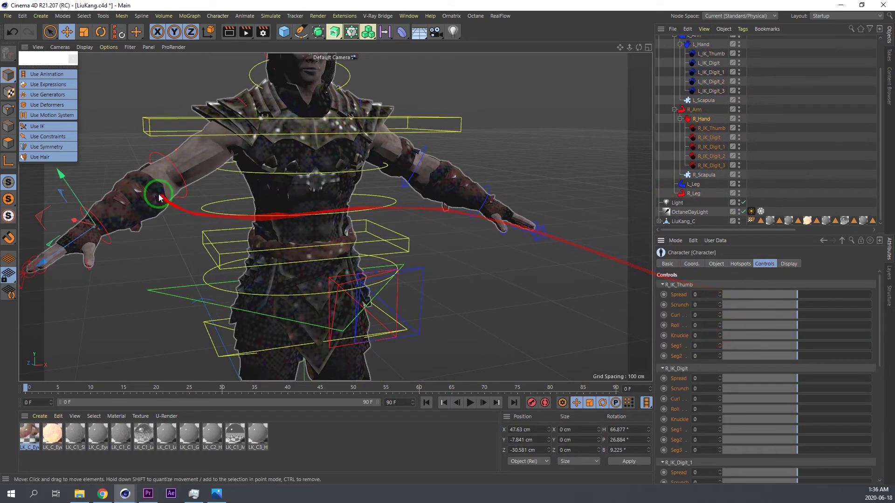
{"action": "left_click", "coordinate": [115, 246]}
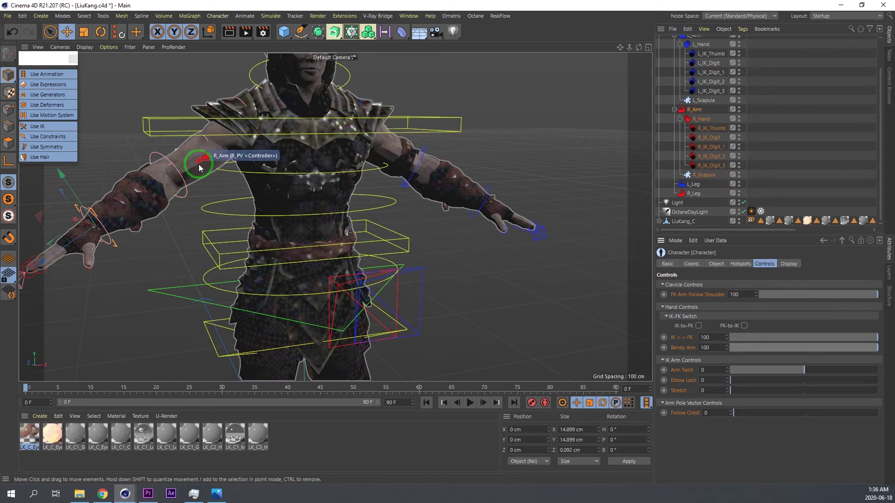
{"action": "left_click_drag", "start_coordinate": [199, 164], "coordinate": [240, 200]}
{"action": "left_click", "coordinate": [480, 219]}
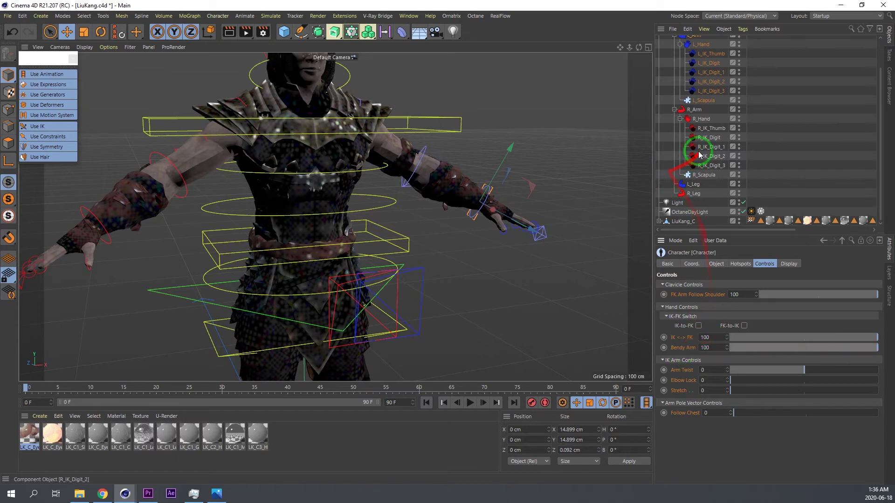
{"action": "left_click", "coordinate": [711, 168]}
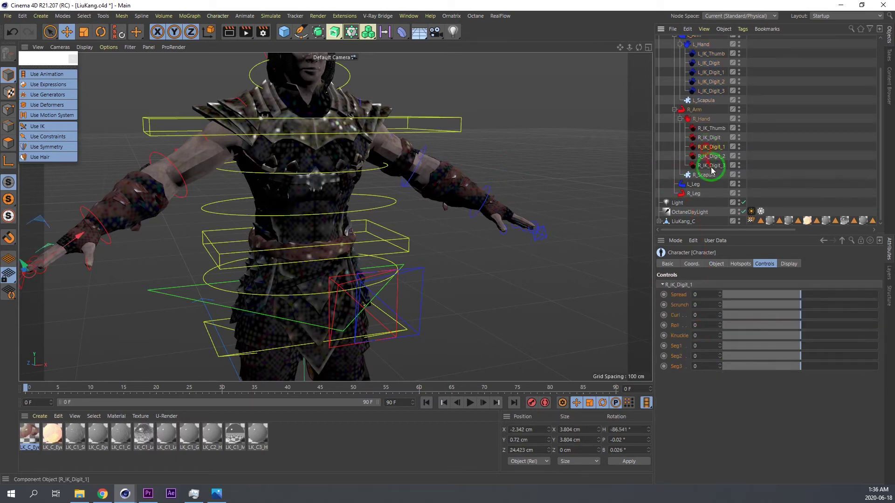
- Return the Character to Adjust mode and enlarge the right forearm controllers with symmetry on
{"action": "left_click", "coordinate": [716, 265]}
{"action": "left_click", "coordinate": [693, 285]}
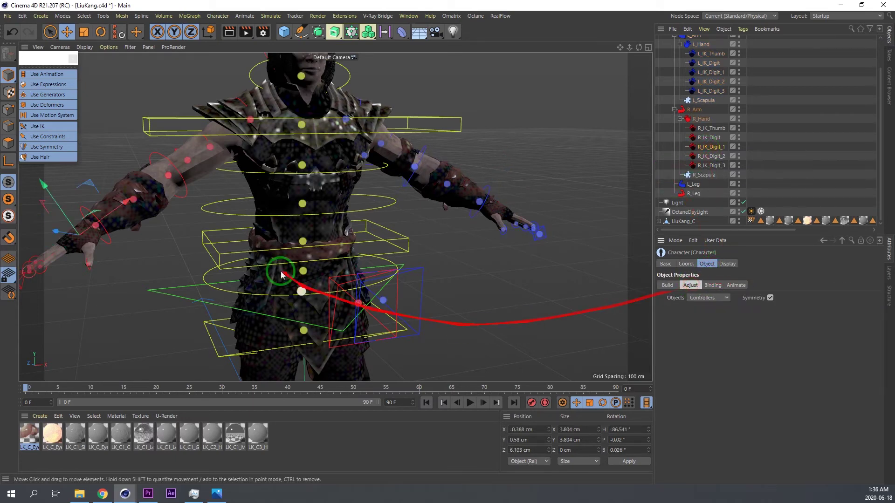
{"action": "middle_click_drag", "start_coordinate": [185, 187], "coordinate": [275, 164], "text": "alt"}
{"action": "left_click", "coordinate": [180, 194]}
{"action": "key", "text": "r"}
{"action": "key", "text": "t"}
{"action": "left_click_drag", "start_coordinate": [180, 194], "coordinate": [224, 205], "text": "alt"}
{"action": "left_click", "coordinate": [242, 172]}
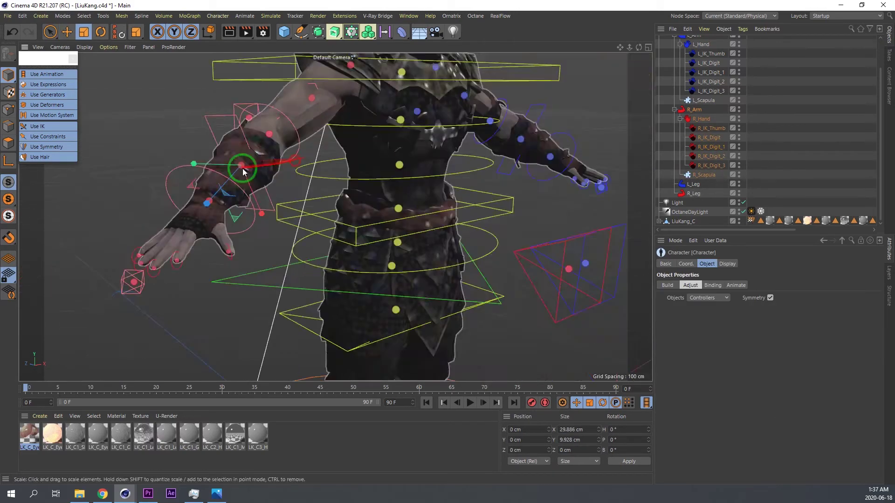
- Enlarge the small R_Arm controllers along the right upper arm so that they stand clear of the mesh
{"action": "left_click_drag", "start_coordinate": [242, 172], "coordinate": [186, 172], "text": "alt"}
{"action": "left_click_drag", "start_coordinate": [332, 165], "coordinate": [342, 185]}
{"action": "left_click", "coordinate": [366, 129]}
{"action": "left_click", "coordinate": [373, 102]}
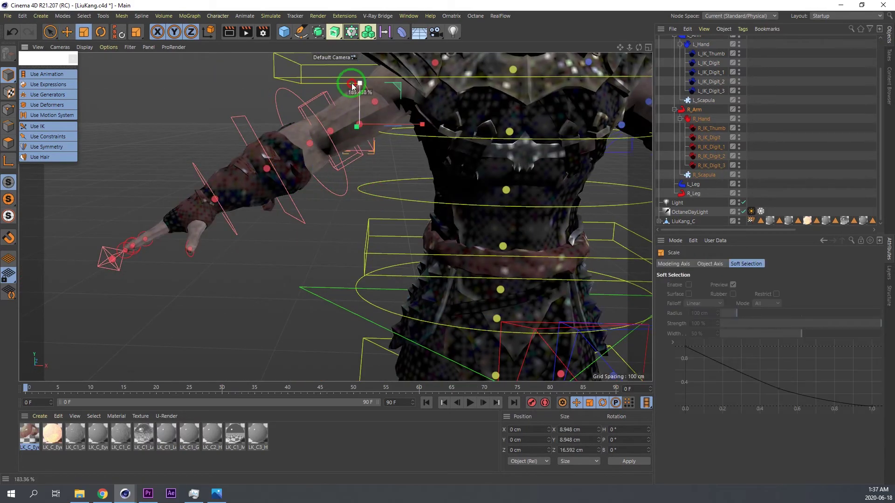
{"action": "left_click_drag", "start_coordinate": [353, 84], "coordinate": [307, 136], "text": "alt"}
{"action": "right_click_drag", "start_coordinate": [307, 136], "coordinate": [282, 310], "text": "alt"}
{"action": "left_click_drag", "start_coordinate": [281, 310], "coordinate": [228, 172], "text": "alt"}
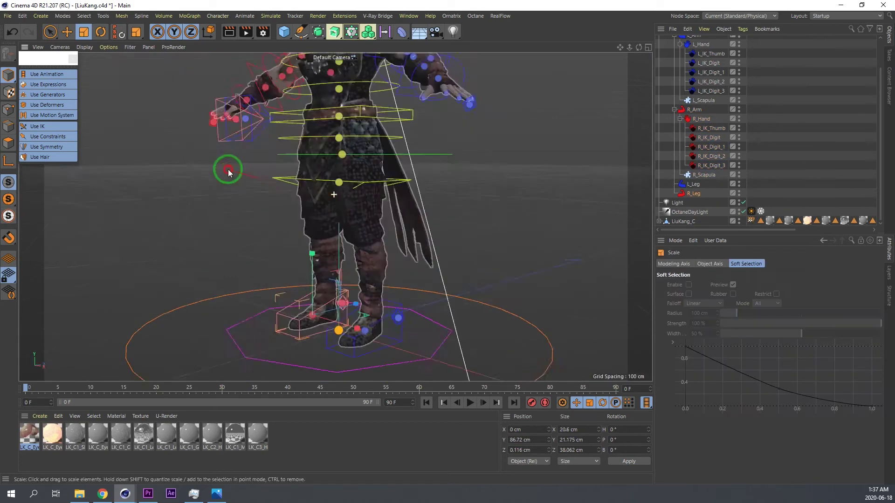
- Put the Character in Animate mode and inspect the resized controllers around the body
{"action": "left_click", "coordinate": [225, 93]}
{"action": "left_click", "coordinate": [740, 287]}
{"action": "right_click_drag", "start_coordinate": [410, 187], "coordinate": [298, 197], "text": "alt"}
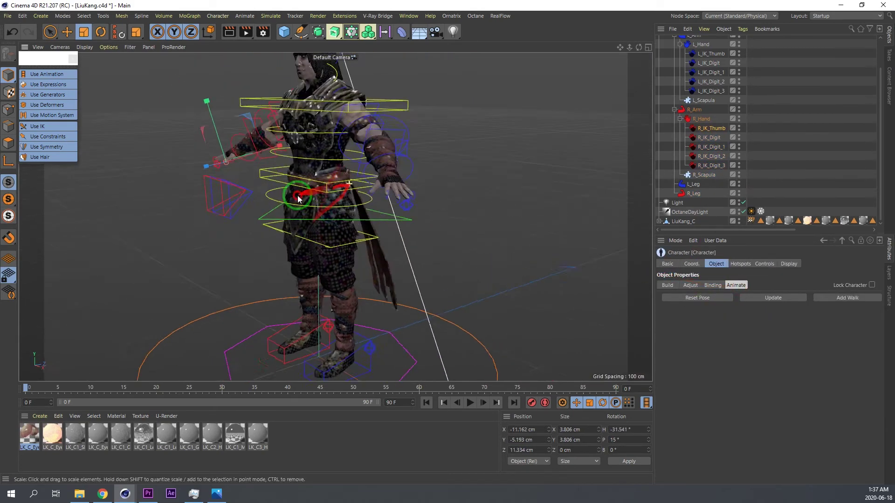
{"action": "left_click_drag", "start_coordinate": [299, 197], "coordinate": [439, 169], "text": "alt"}
{"action": "middle_click_drag", "start_coordinate": [339, 130], "coordinate": [323, 194], "text": "alt"}
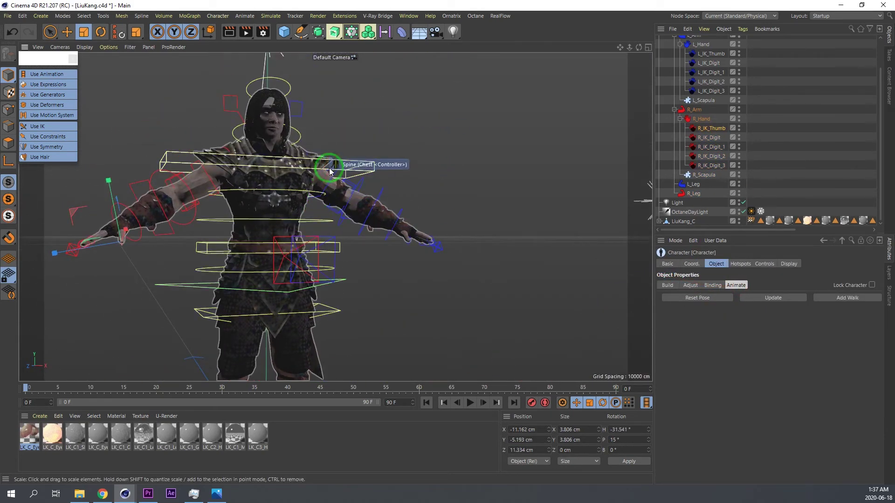
{"action": "left_click_drag", "start_coordinate": [304, 182], "coordinate": [262, 214], "text": "alt"}
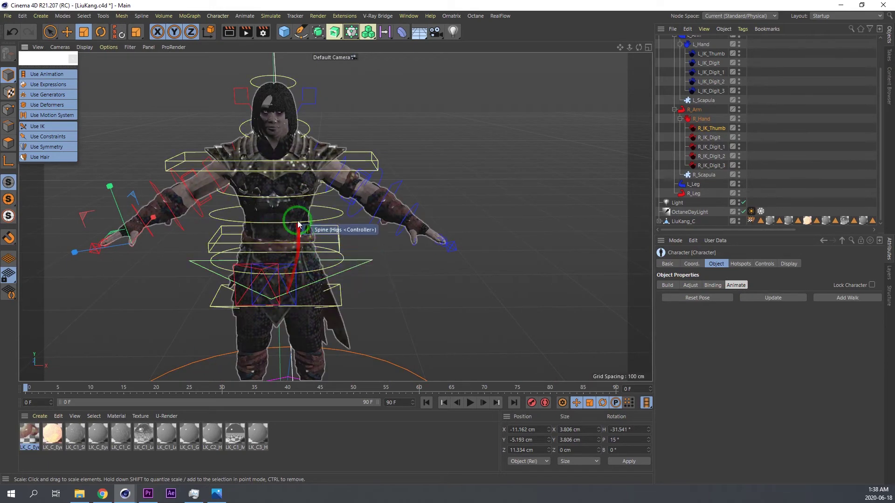
{"action": "right_click_drag", "start_coordinate": [280, 208], "coordinate": [286, 204], "text": "alt"}
{"action": "scroll", "coordinate": [277, 136], "scroll_direction": "up", "scroll_amount": 2}
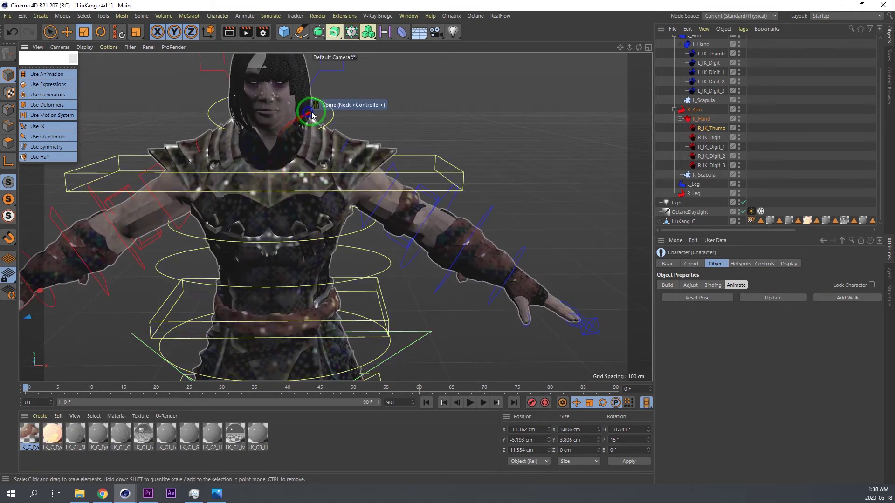
- Try moving the Neck controller to test the head's deformation
{"action": "left_click", "coordinate": [293, 130]}
{"action": "key", "text": "r"}
{"action": "key", "text": "e"}
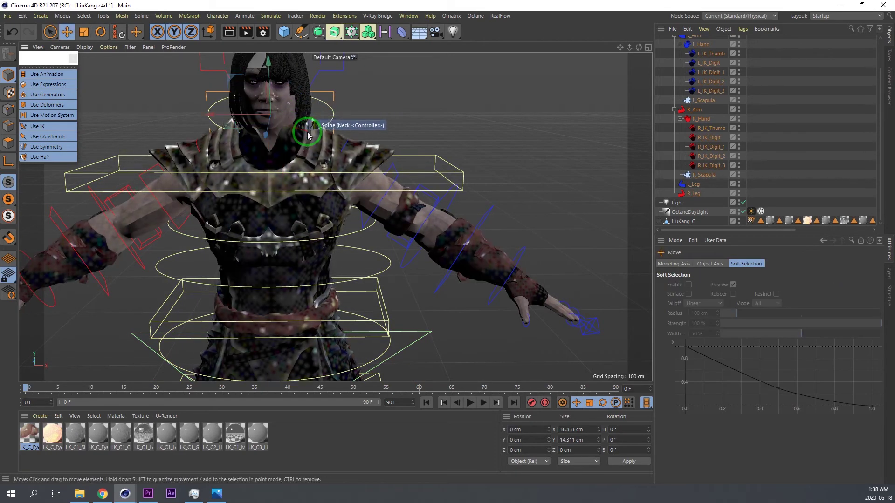
{"action": "middle_click_drag", "start_coordinate": [253, 113], "coordinate": [235, 155], "text": "alt"}
{"action": "left_click_drag", "start_coordinate": [242, 155], "coordinate": [328, 144]}
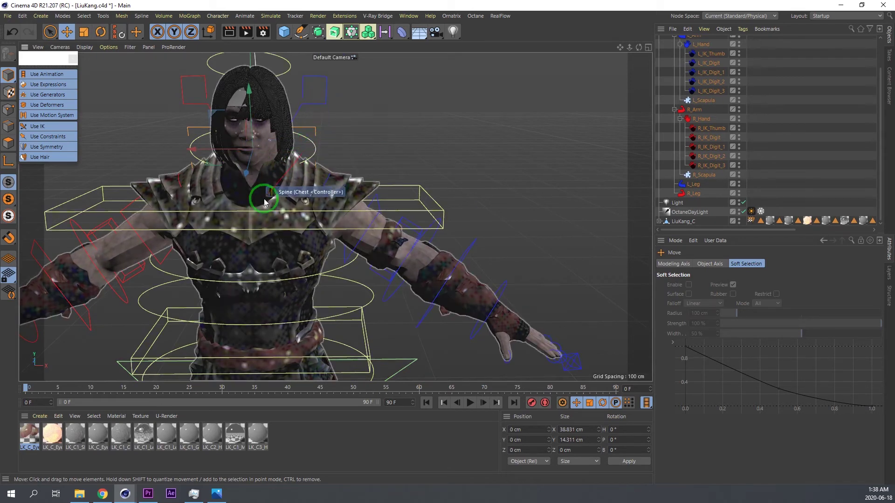
- Try moving the Torso controller at the hips and undo the move
{"action": "middle_click_drag", "start_coordinate": [264, 199], "coordinate": [305, 91], "text": "alt"}
{"action": "left_click_drag", "start_coordinate": [331, 143], "coordinate": [255, 148], "text": "alt"}
{"action": "middle_click_drag", "start_coordinate": [368, 232], "coordinate": [321, 156], "text": "alt"}
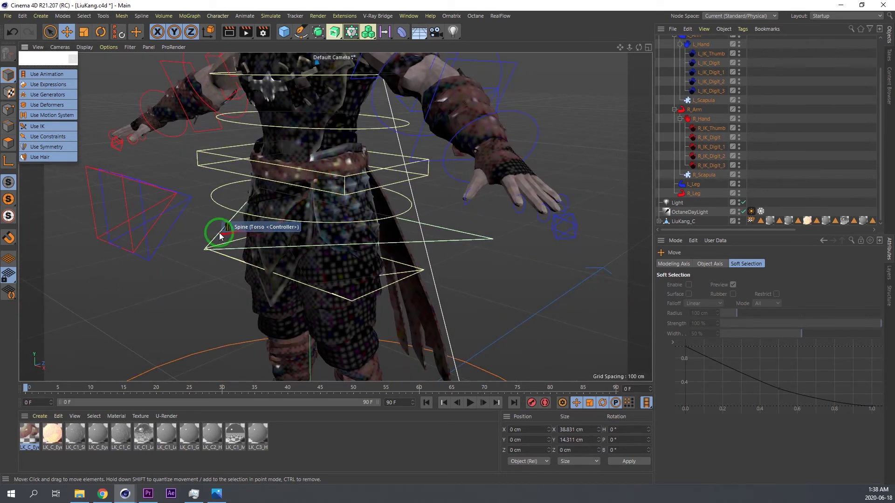
{"action": "left_click", "coordinate": [220, 232]}
{"action": "key", "text": "r"}
{"action": "key", "text": "e"}
{"action": "scroll", "coordinate": [295, 218], "scroll_direction": "down", "scroll_amount": 4}
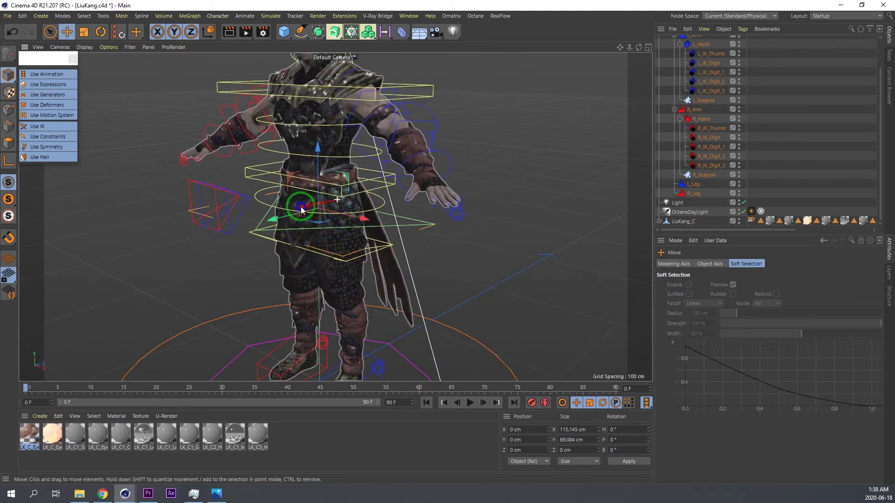
{"action": "left_click_drag", "start_coordinate": [315, 194], "coordinate": [270, 204]}
{"action": "key", "text": "ctrl+z"}
{"action": "key", "text": "ctrl+z"}
{"action": "mouse_move", "coordinate": [315, 175]}
{"action": "left_mouse_down", "text": "alt"}
{"action": "mouse_move", "coordinate": [284, 183]}
{"action": "mouse_move", "coordinate": [305, 182]}
{"action": "left_mouse_up", "text": "alt"}
- Try rotating the Chest controller to test the upper body's deformation and undo the rotation
{"action": "left_click", "coordinate": [417, 88]}
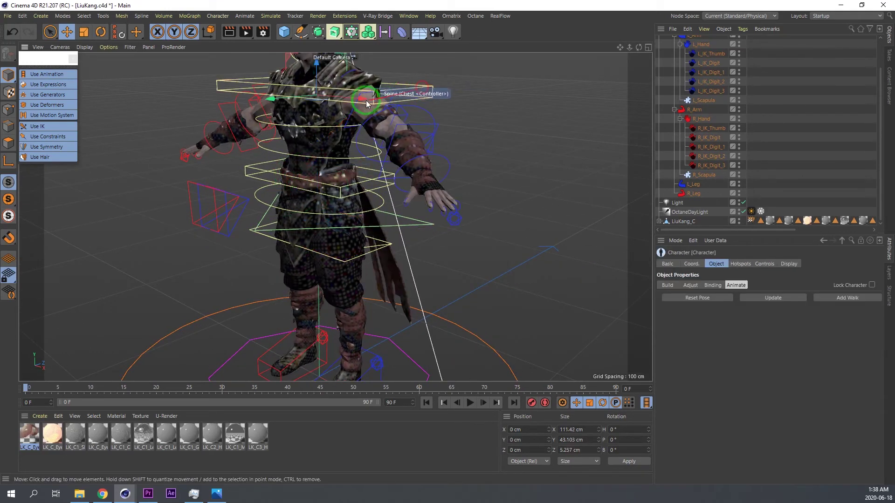
{"action": "left_click_drag", "start_coordinate": [368, 99], "coordinate": [375, 116], "text": "alt"}
{"action": "right_click_drag", "start_coordinate": [375, 116], "coordinate": [326, 106], "text": "alt"}
{"action": "left_click_drag", "start_coordinate": [304, 92], "coordinate": [302, 109]}
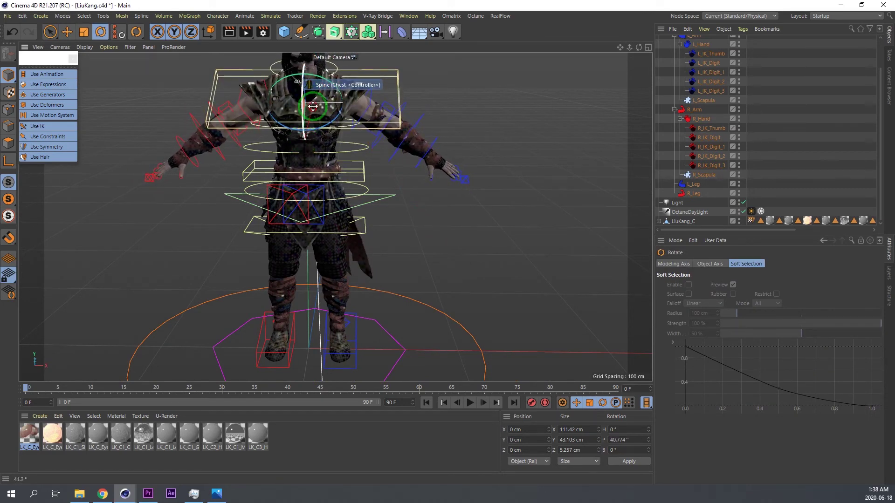
{"action": "left_click_drag", "start_coordinate": [327, 122], "coordinate": [300, 130], "text": "alt"}
{"action": "key", "text": "ctrl+z"}
{"action": "key", "text": "ctrl+z"}
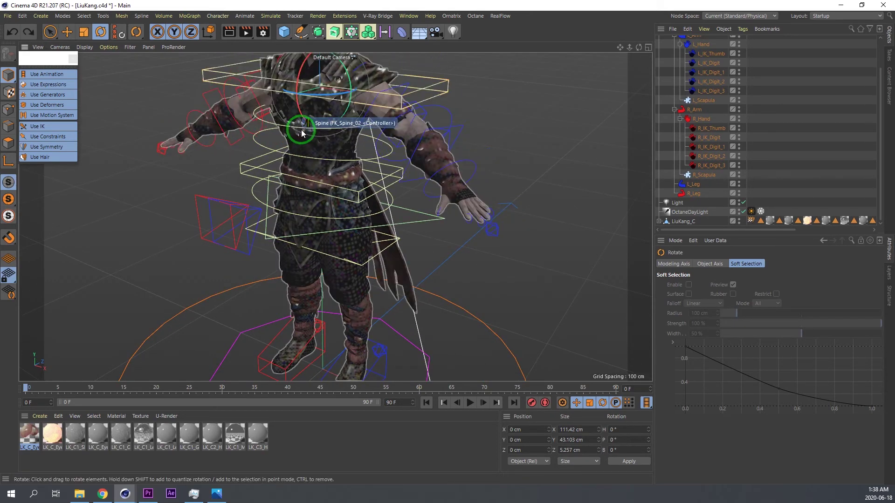
- Try moving and rotating the FK_Spine_02 controller at the waist and undo the change
{"action": "right_click_drag", "start_coordinate": [325, 133], "coordinate": [307, 132], "text": "alt"}
{"action": "left_click_drag", "start_coordinate": [308, 134], "coordinate": [306, 80], "text": "alt"}
{"action": "key", "text": "e"}
{"action": "left_click", "coordinate": [341, 147]}
{"action": "key", "text": "r"}
{"action": "key", "text": "ctrl+z"}
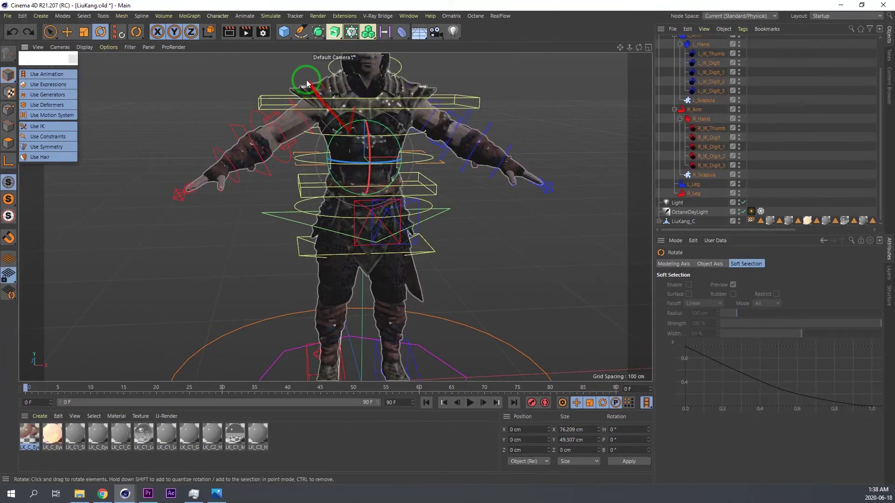
- In Adjust mode, enlarge the R_FK_Shoulder controller to about 41 by 41 cm with Symmetry on, and return the Character to Animate mode
{"action": "right_click_drag", "start_coordinate": [307, 97], "coordinate": [410, 185], "text": "alt"}
{"action": "left_click", "coordinate": [699, 165]}
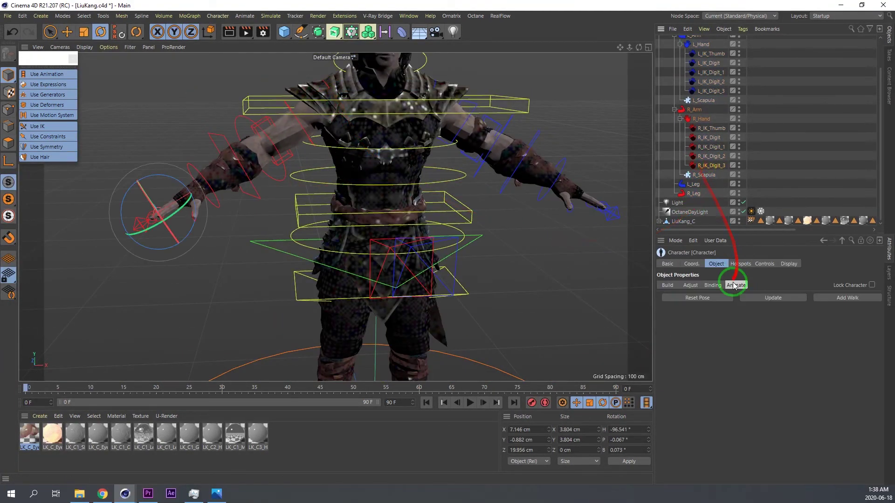
{"action": "left_click", "coordinate": [693, 285]}
{"action": "right_click_drag", "start_coordinate": [300, 90], "coordinate": [344, 99], "text": "alt"}
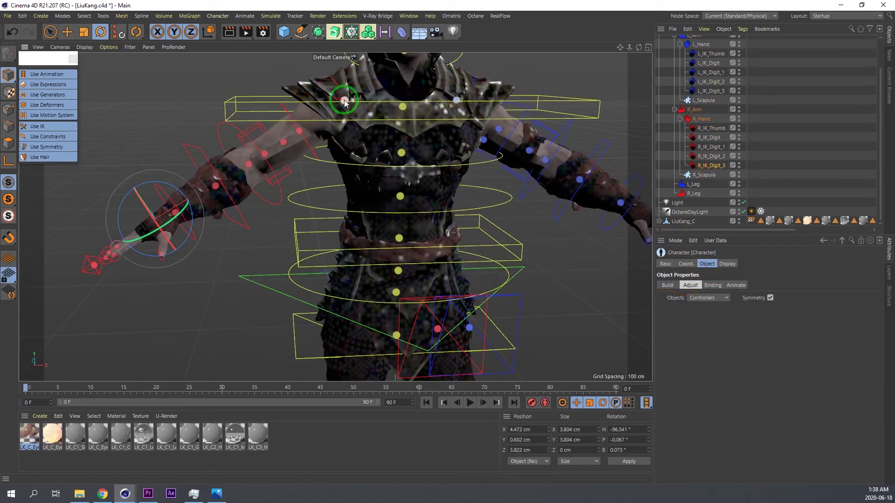
{"action": "left_click", "coordinate": [344, 100]}
{"action": "key", "text": "t"}
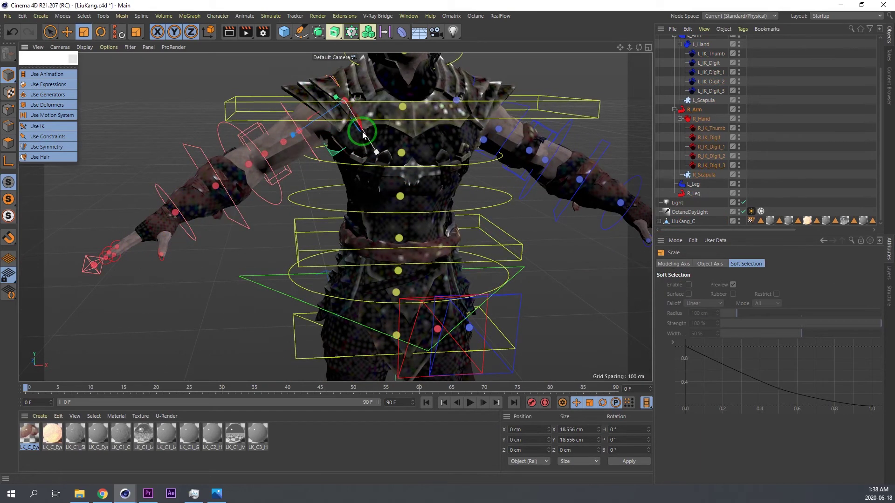
{"action": "left_click_drag", "start_coordinate": [395, 159], "coordinate": [387, 146]}
{"action": "left_click_drag", "start_coordinate": [354, 77], "coordinate": [438, 82], "text": "alt"}
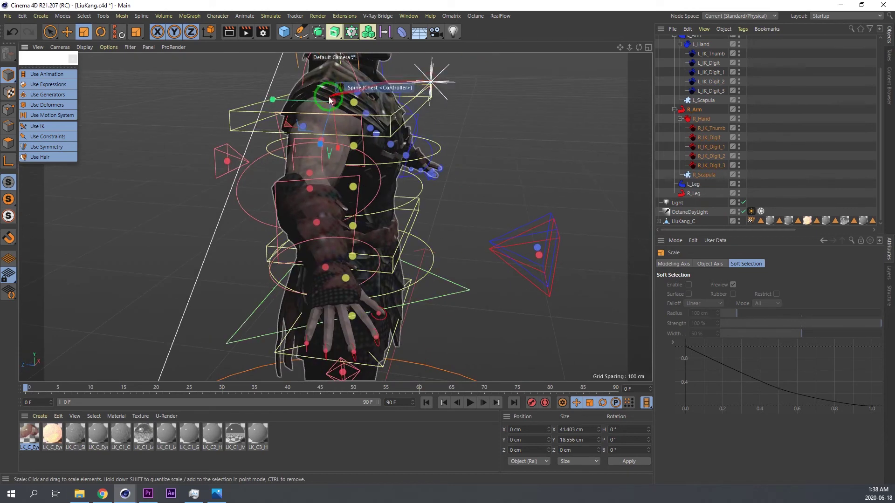
{"action": "left_click_drag", "start_coordinate": [323, 98], "coordinate": [332, 112], "text": "alt"}
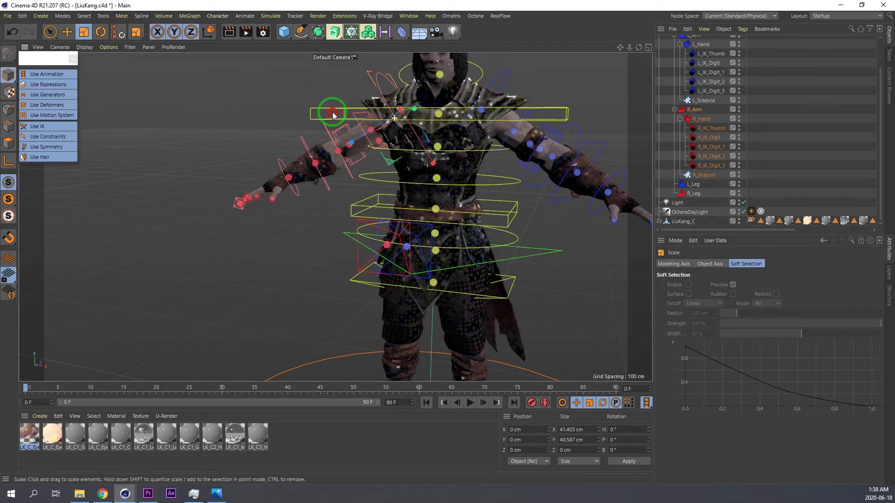
{"action": "left_click", "coordinate": [719, 150]}
{"action": "left_click", "coordinate": [737, 285]}
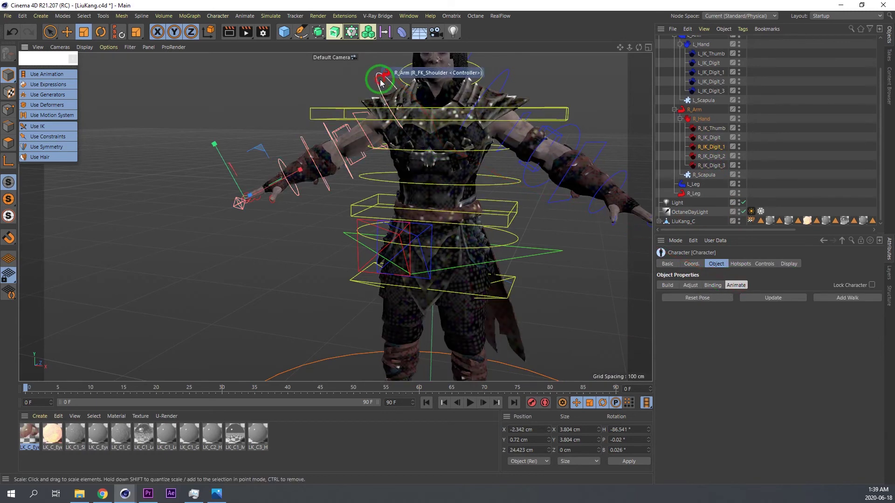
- Try rotating the right arm's shoulder and elbow FK controllers to bend the arm
{"action": "key", "text": "r"}
{"action": "left_click_drag", "start_coordinate": [399, 88], "coordinate": [374, 96]}
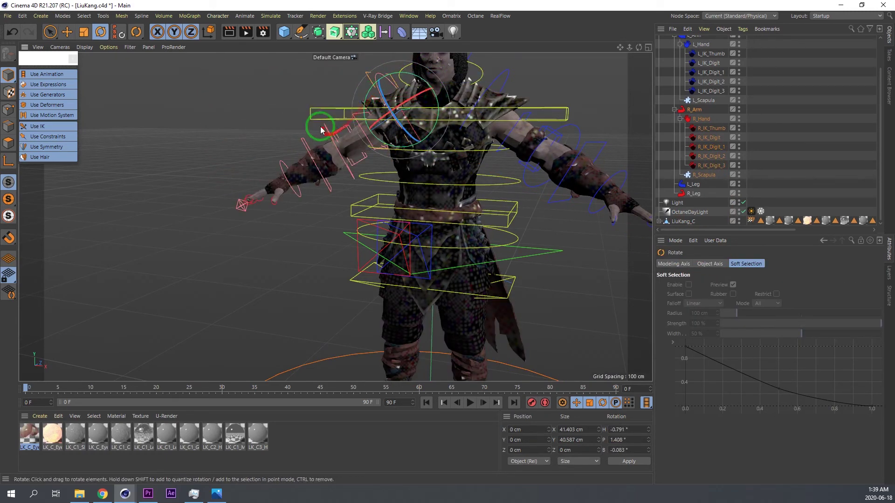
{"action": "left_click_drag", "start_coordinate": [320, 127], "coordinate": [384, 178]}
{"action": "scroll", "coordinate": [347, 130], "scroll_direction": "up", "scroll_amount": 2}
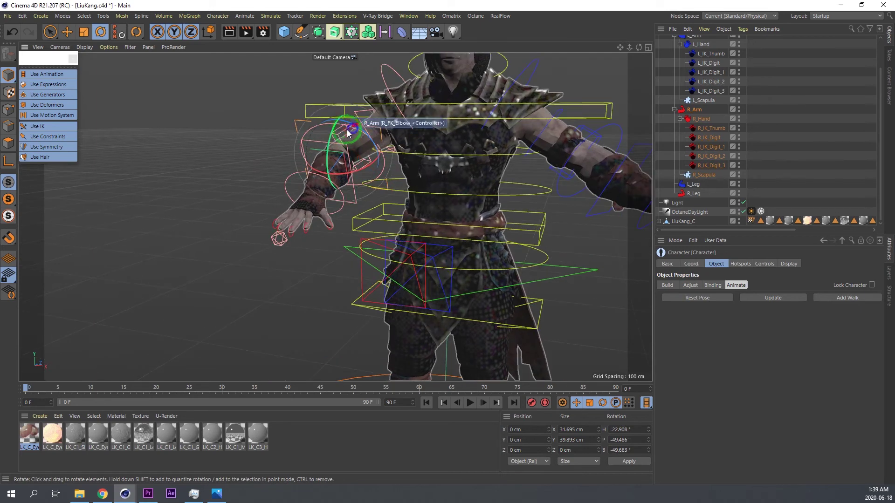
- Try rotating and moving the small controllers around the right elbow, undoing each change
{"action": "left_click", "coordinate": [345, 133]}
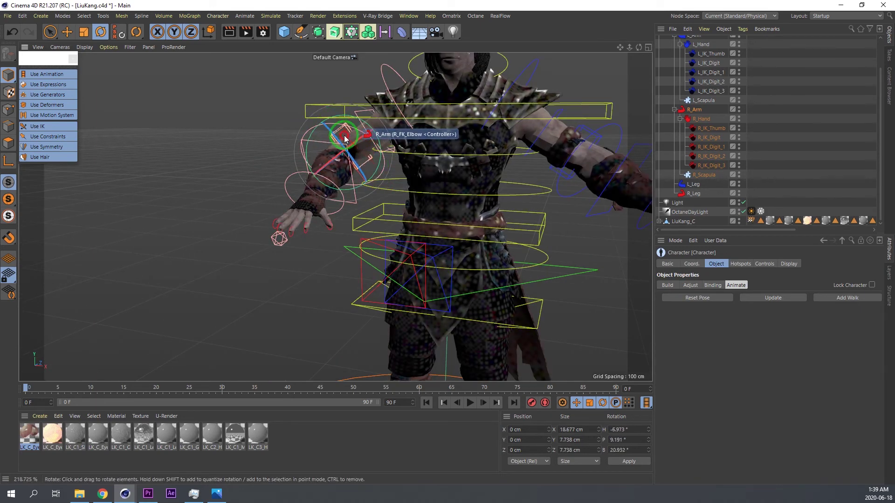
{"action": "left_click_drag", "start_coordinate": [345, 138], "coordinate": [347, 139]}
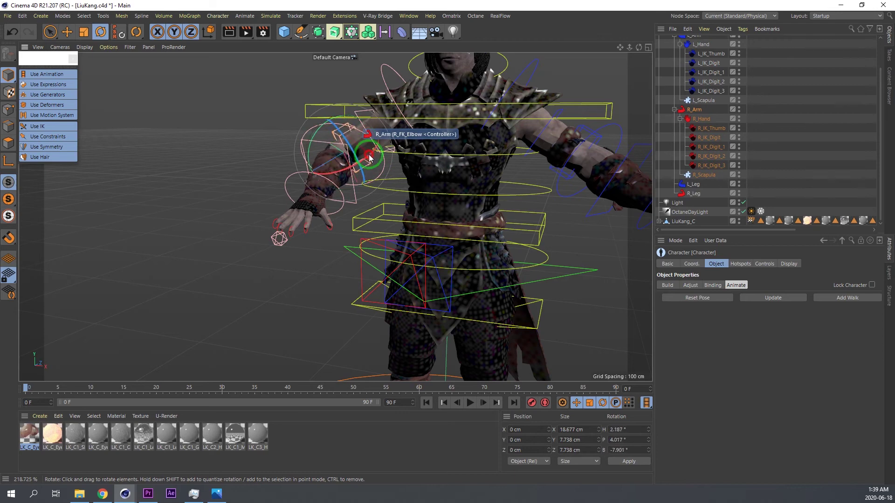
{"action": "key", "text": "ctrl+z"}
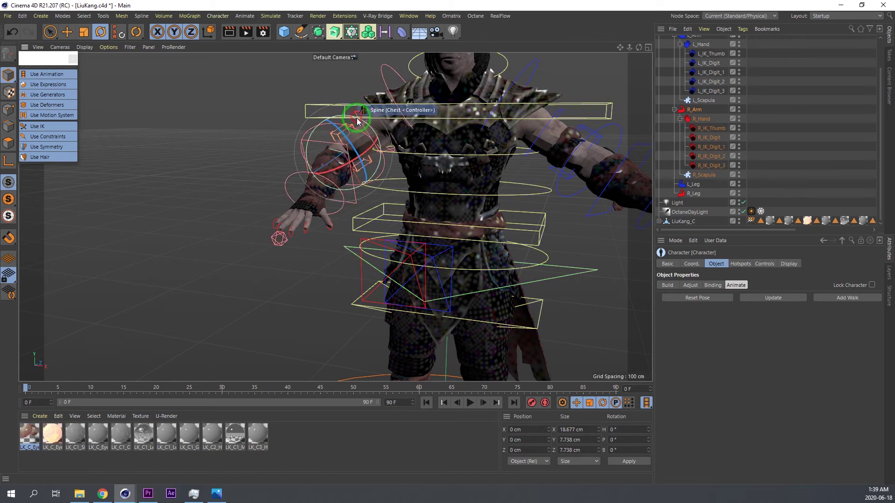
{"action": "scroll", "coordinate": [378, 122], "scroll_direction": "up", "scroll_amount": 3}
{"action": "left_click_drag", "start_coordinate": [383, 116], "coordinate": [359, 115], "text": "alt"}
{"action": "left_click", "coordinate": [363, 118]}
{"action": "key", "text": "e"}
{"action": "key", "text": "ctrl+z"}
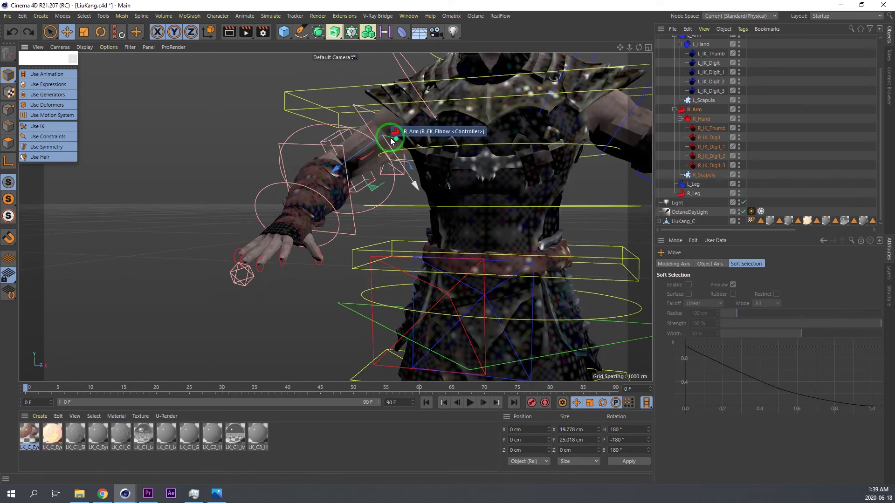
- Undo the test rotations of the right arm to restore its bind pose
{"action": "scroll", "coordinate": [378, 145], "scroll_direction": "down", "scroll_amount": 5}
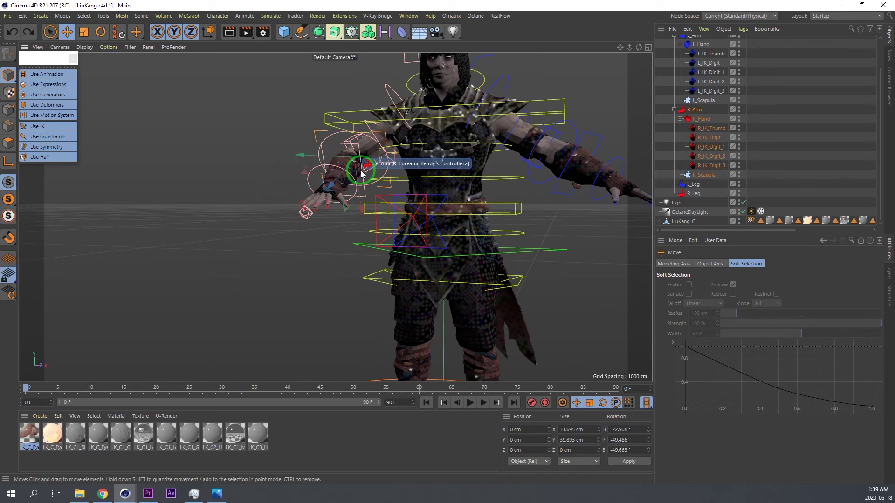
{"action": "left_click", "coordinate": [350, 174]}
{"action": "key", "text": "ctrl+z"}
{"action": "left_click_drag", "start_coordinate": [341, 142], "coordinate": [353, 160], "text": "alt"}
- Try moving the left foot's IK controller to test the leg and undo the move
{"action": "middle_click_drag", "start_coordinate": [437, 145], "coordinate": [373, 82], "text": "alt"}
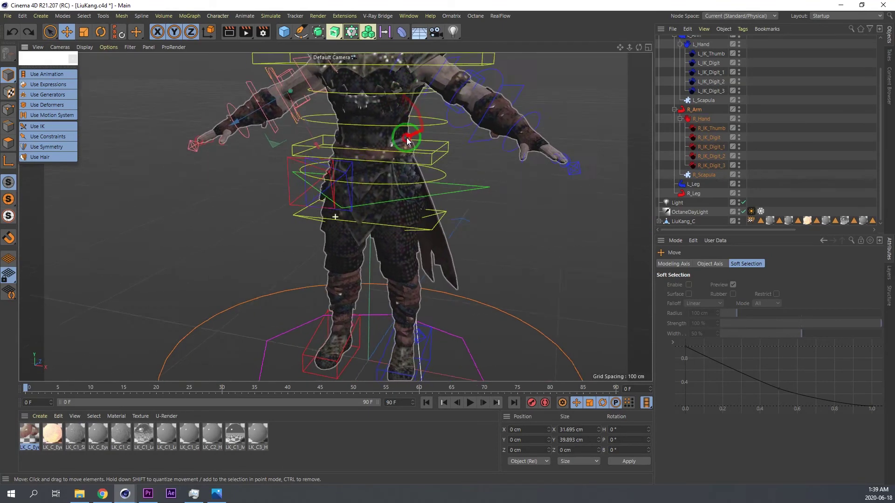
{"action": "left_click_drag", "start_coordinate": [406, 138], "coordinate": [392, 206], "text": "alt"}
{"action": "middle_click_drag", "start_coordinate": [391, 275], "coordinate": [385, 175], "text": "alt"}
{"action": "left_click", "coordinate": [379, 233]}
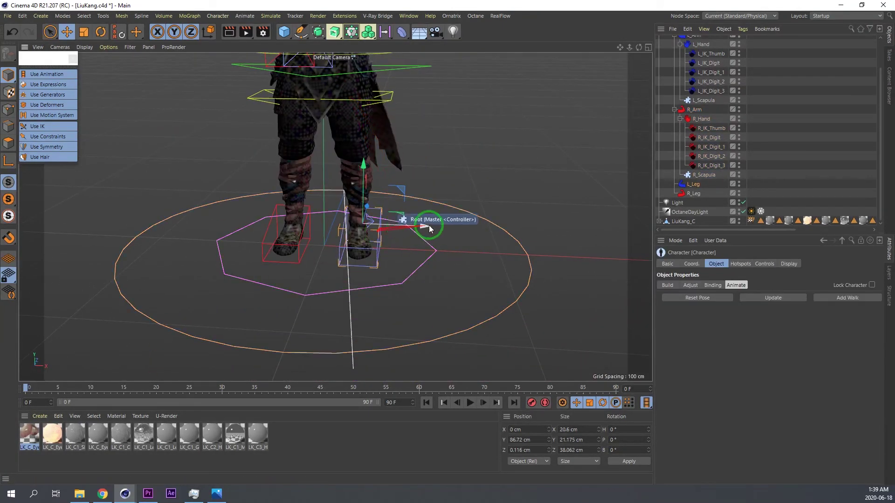
{"action": "left_click_drag", "start_coordinate": [429, 228], "coordinate": [382, 255]}
{"action": "key", "text": "ctrl+z"}
- Switch the left leg from IK to FK and back to IK in its leg controls
{"action": "left_click", "coordinate": [764, 264]}
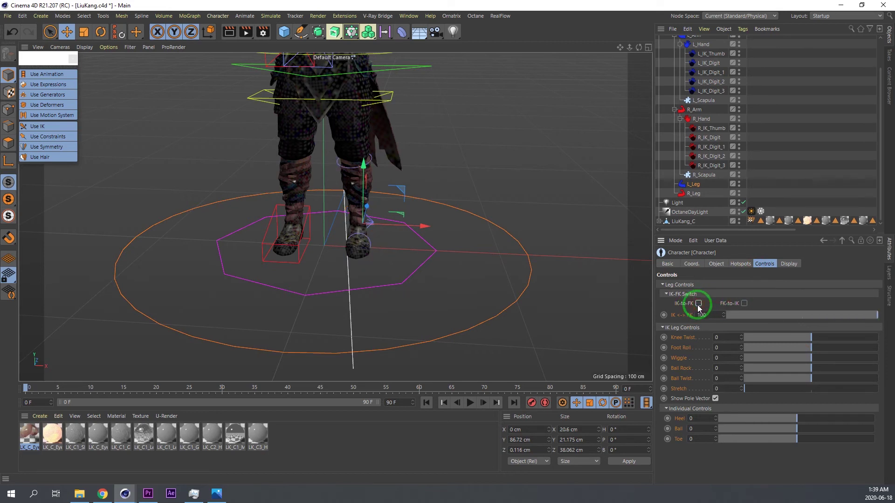
{"action": "left_click", "coordinate": [742, 304]}
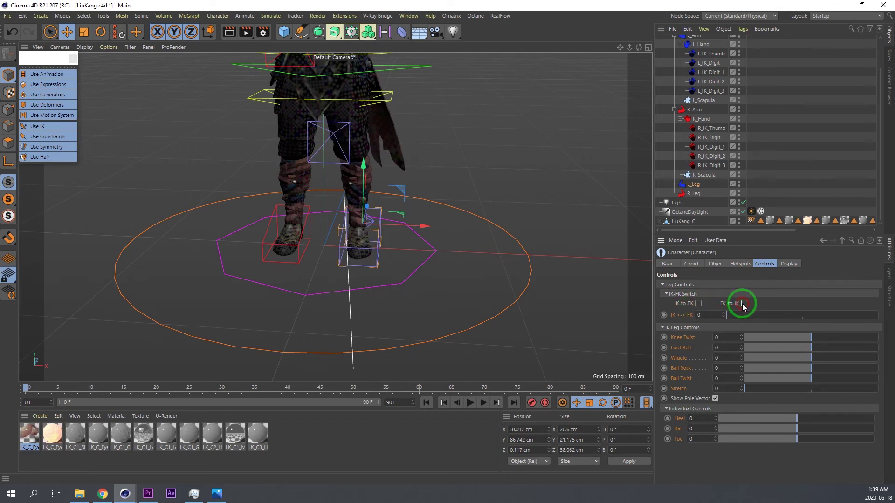
{"action": "middle_click_drag", "start_coordinate": [370, 164], "coordinate": [358, 206], "text": "alt"}
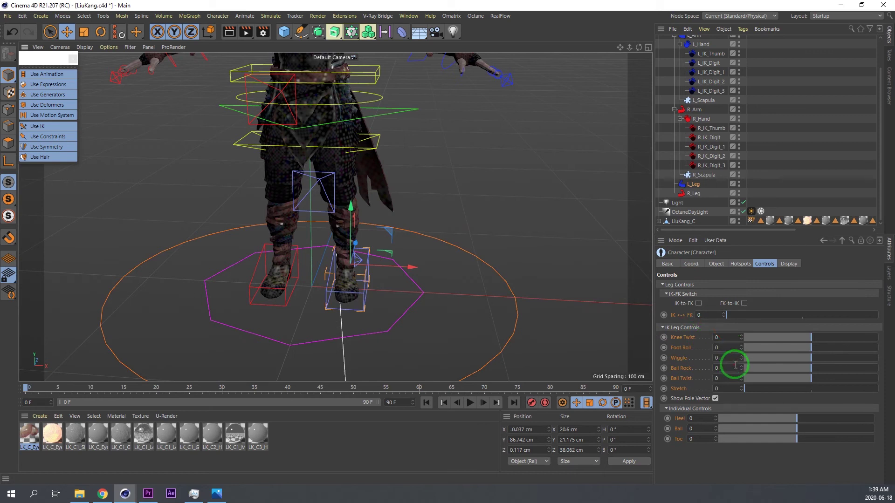
- Try the left leg's IK control sliders, twisting the knee with Knee Twist at about 63
{"action": "left_click_drag", "start_coordinate": [812, 341], "coordinate": [883, 339]}
{"action": "left_click_drag", "start_coordinate": [835, 360], "coordinate": [811, 378]}
{"action": "left_click", "coordinate": [274, 118]}
{"action": "left_click", "coordinate": [708, 331]}
{"action": "left_click_drag", "start_coordinate": [807, 339], "coordinate": [836, 337]}
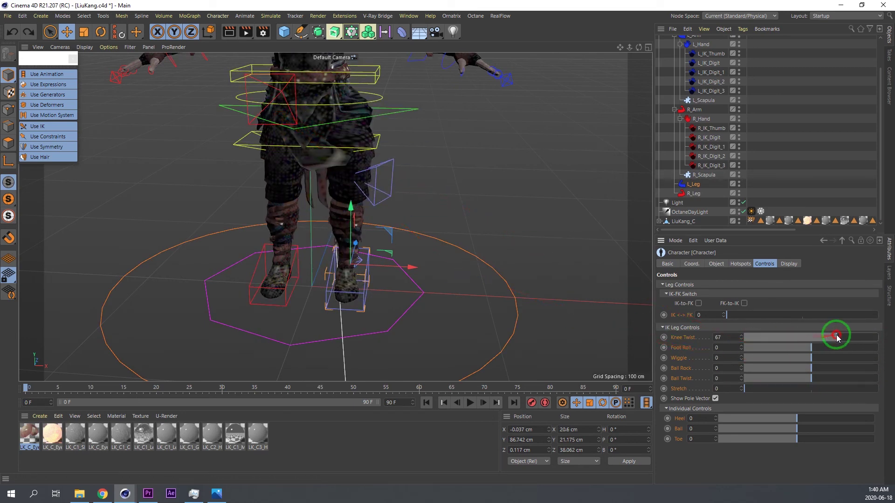
- Inspect the mesh deformation around the left thigh and hips from several sides, and undo the knee twist
{"action": "scroll", "coordinate": [347, 149], "scroll_direction": "up", "scroll_amount": 3}
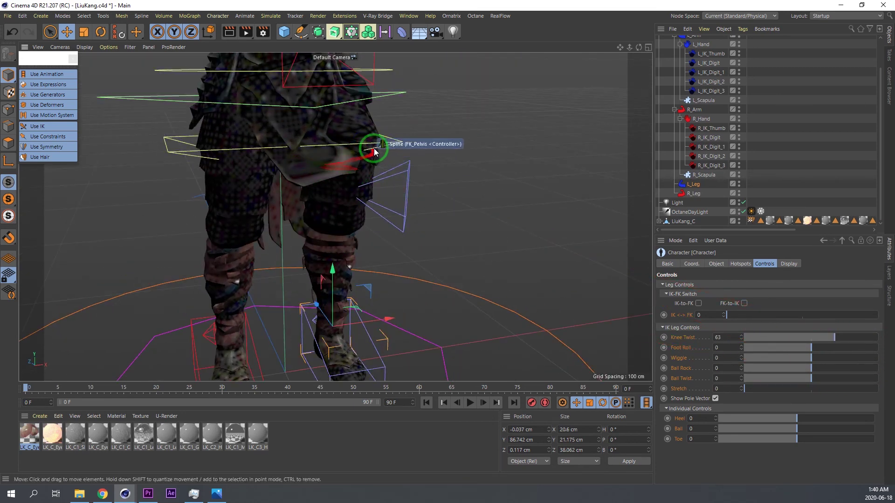
{"action": "left_click_drag", "start_coordinate": [374, 150], "coordinate": [258, 147], "text": "alt"}
{"action": "middle_click_drag", "start_coordinate": [258, 147], "coordinate": [310, 227], "text": "alt"}
{"action": "left_click_drag", "start_coordinate": [310, 223], "coordinate": [256, 215], "text": "alt"}
{"action": "left_click_drag", "start_coordinate": [295, 264], "coordinate": [271, 268], "text": "alt"}
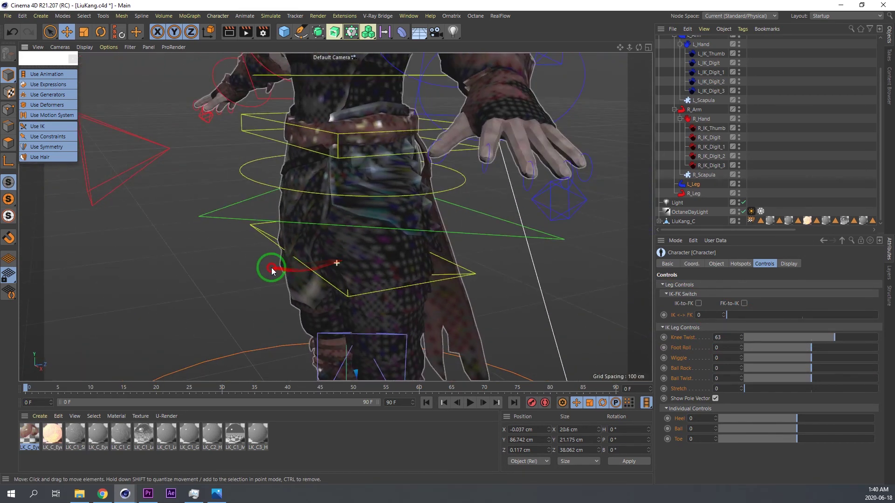
{"action": "left_click_drag", "start_coordinate": [407, 270], "coordinate": [370, 264], "text": "alt"}
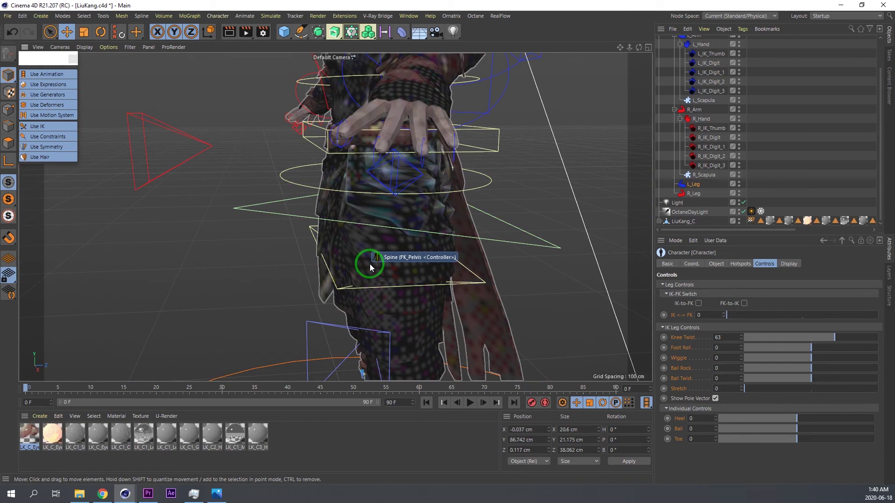
{"action": "left_click_drag", "start_coordinate": [438, 266], "coordinate": [422, 230], "text": "alt"}
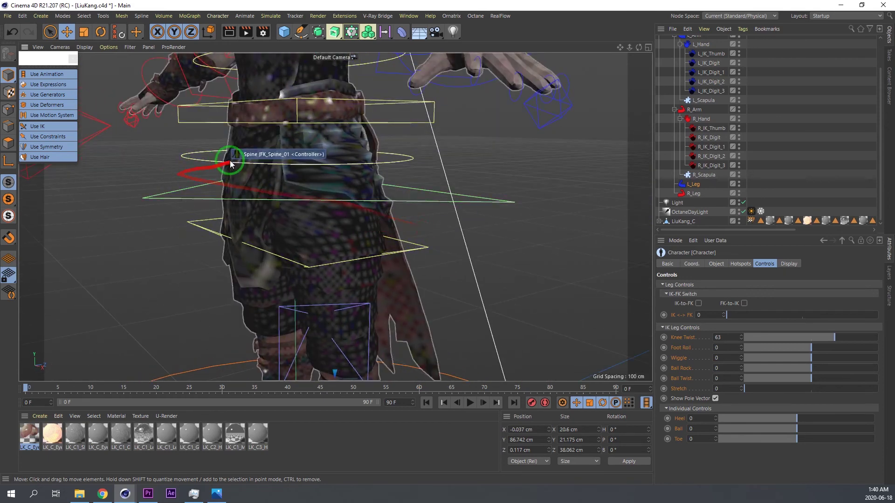
{"action": "left_click_drag", "start_coordinate": [305, 223], "coordinate": [332, 171], "text": "alt"}
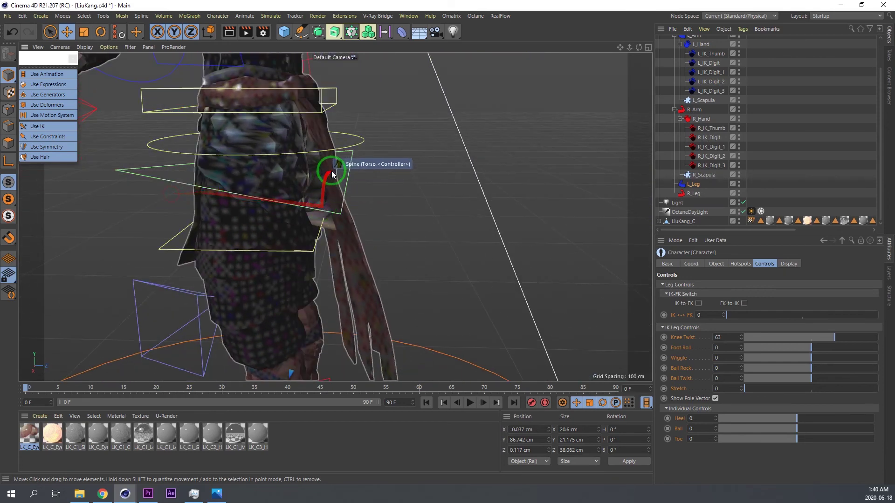
{"action": "key", "text": "ctrl+z"}
- Examine the whole character and its controllers from the front and both sides
{"action": "right_click_drag", "start_coordinate": [271, 205], "coordinate": [169, 183], "text": "alt"}
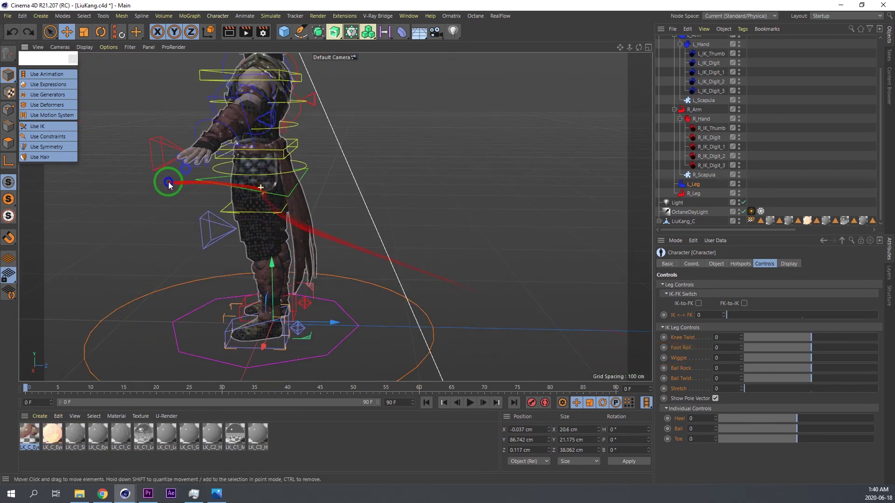
{"action": "middle_click_drag", "start_coordinate": [228, 149], "coordinate": [201, 198], "text": "alt"}
{"action": "left_click_drag", "start_coordinate": [191, 187], "coordinate": [340, 174], "text": "alt"}
{"action": "middle_click_drag", "start_coordinate": [121, 186], "coordinate": [282, 180], "text": "alt"}
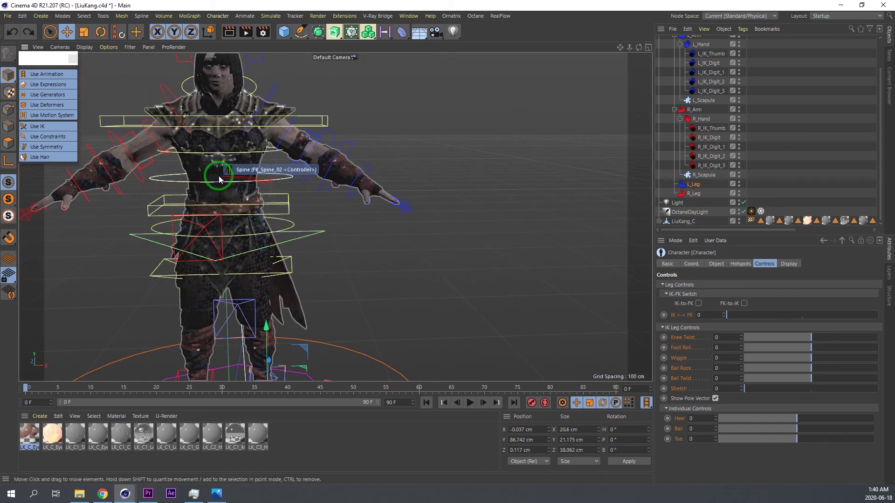
{"action": "middle_click_drag", "start_coordinate": [217, 178], "coordinate": [209, 178], "text": "alt"}
{"action": "key", "text": "ctrl+z"}
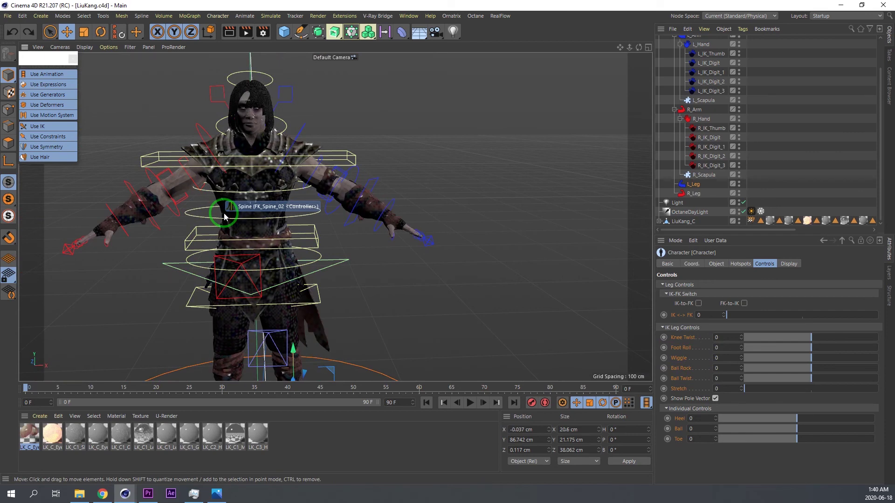
{"action": "left_click_drag", "start_coordinate": [224, 216], "coordinate": [235, 202]}
{"action": "scroll", "coordinate": [269, 112], "scroll_direction": "up", "scroll_amount": 4}
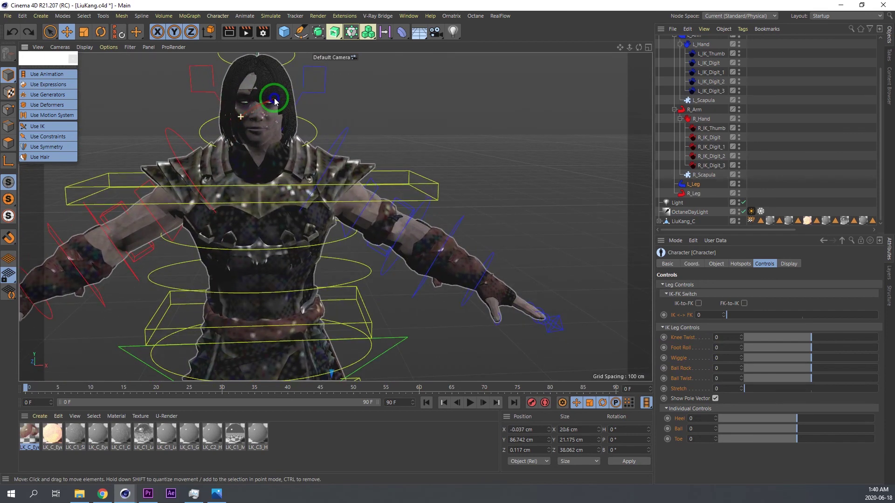
{"action": "scroll", "coordinate": [300, 169], "scroll_direction": "down", "scroll_amount": 5}
{"action": "left_click_drag", "start_coordinate": [271, 173], "coordinate": [377, 185], "text": "alt"}
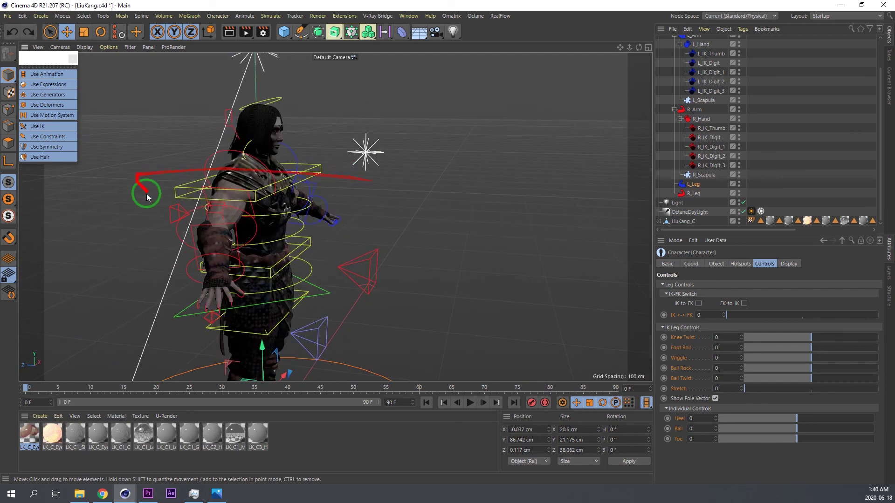
{"action": "left_click_drag", "start_coordinate": [263, 210], "coordinate": [177, 203], "text": "alt"}
{"action": "middle_click_drag", "start_coordinate": [275, 242], "coordinate": [195, 150], "text": "alt"}
{"action": "left_click_drag", "start_coordinate": [260, 185], "coordinate": [205, 200], "text": "alt"}
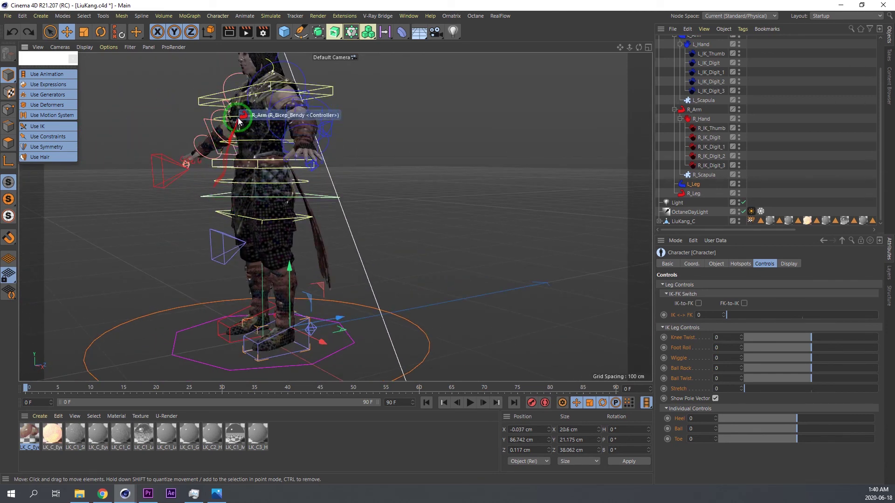
{"action": "left_click_drag", "start_coordinate": [239, 122], "coordinate": [290, 160], "text": "alt"}
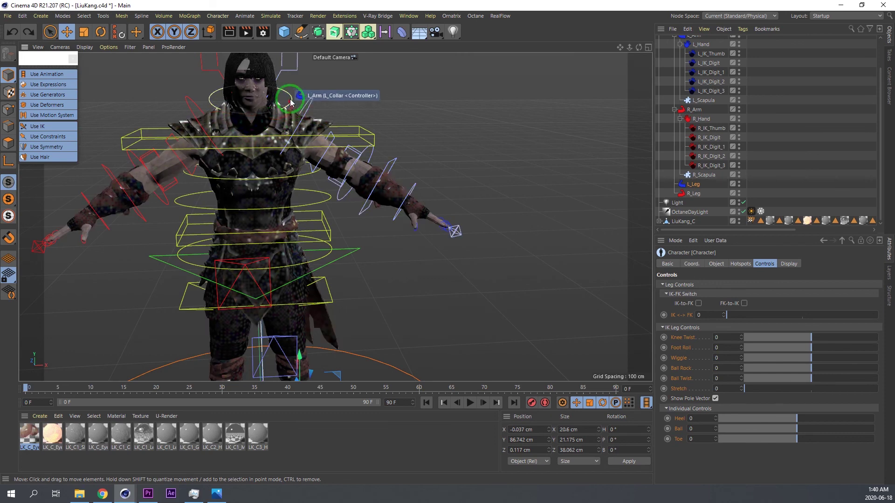
- Try rotating the right collar controller beside the head and undo the rotation
{"action": "left_click", "coordinate": [212, 67]}
{"action": "middle_click_drag", "start_coordinate": [223, 102], "coordinate": [261, 129], "text": "alt"}
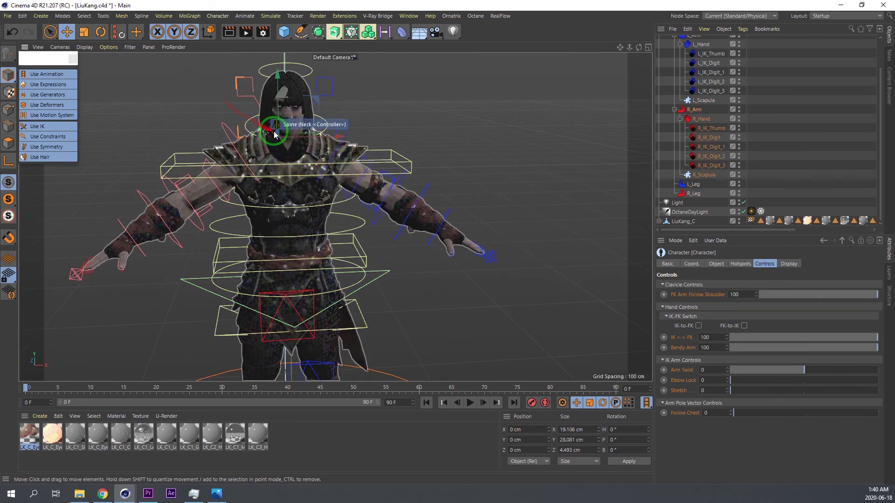
{"action": "key", "text": "r"}
{"action": "mouse_move", "coordinate": [298, 167]}
{"action": "left_mouse_down"}
{"action": "mouse_move", "coordinate": [285, 171]}
{"action": "mouse_move", "coordinate": [293, 170]}
{"action": "left_mouse_up"}
{"action": "key", "text": "ctrl+z"}
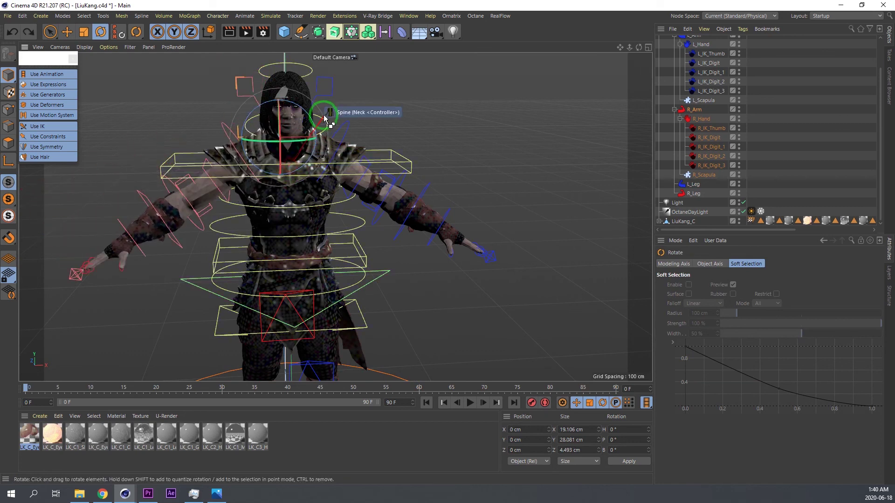
- Try the L_Collar controller and inspect the left shoulder area from the side
{"action": "left_click", "coordinate": [328, 91]}
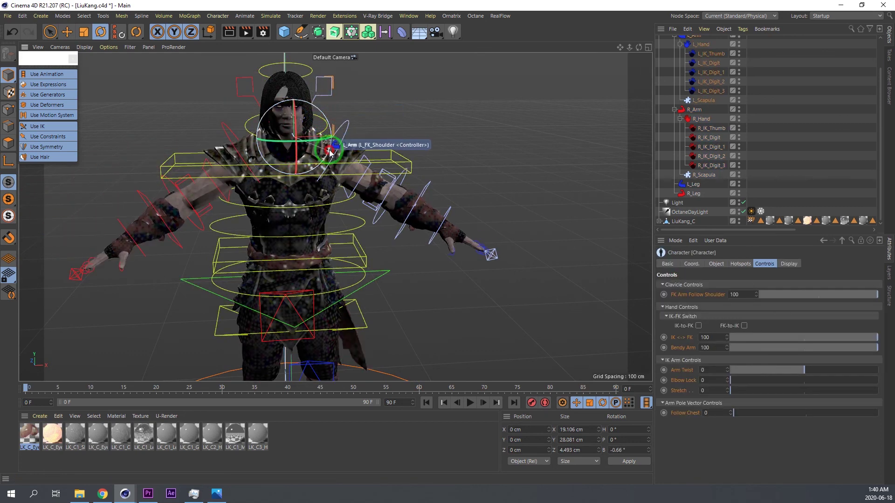
{"action": "left_click_drag", "start_coordinate": [330, 149], "coordinate": [329, 169], "text": "alt"}
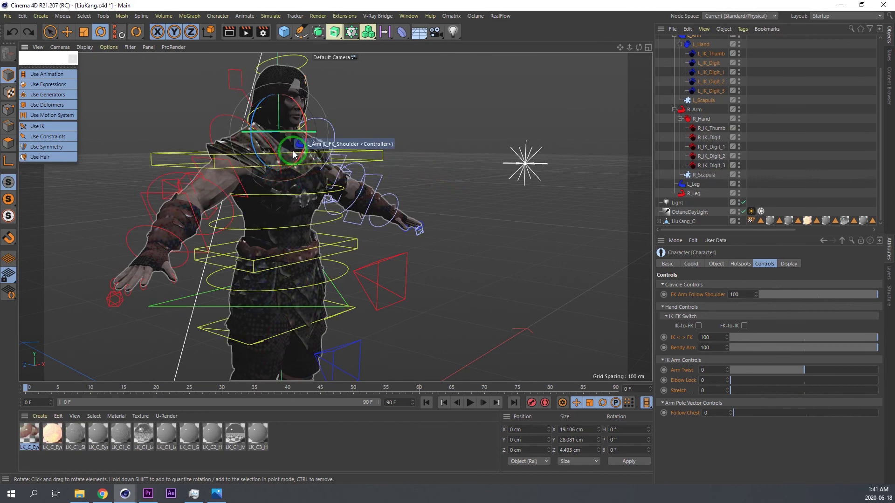
{"action": "left_click_drag", "start_coordinate": [294, 154], "coordinate": [893, 192]}
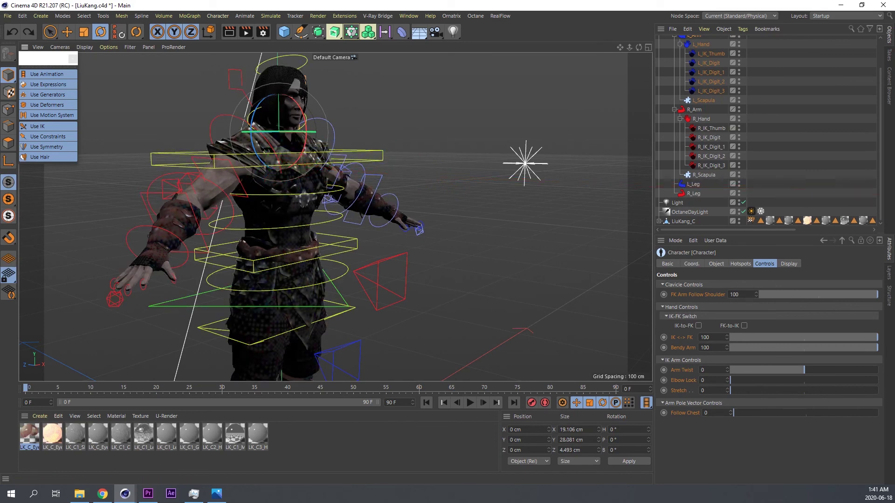